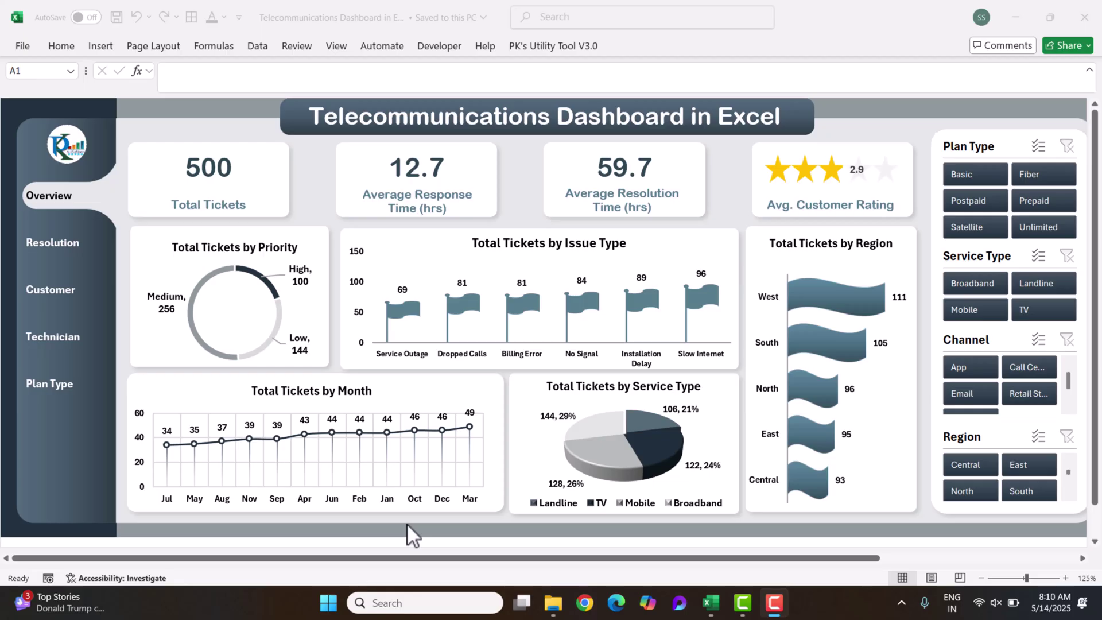
Step: Collapse the expanded formula bar so more of the dashboard fits in view
left_click(1088, 73)
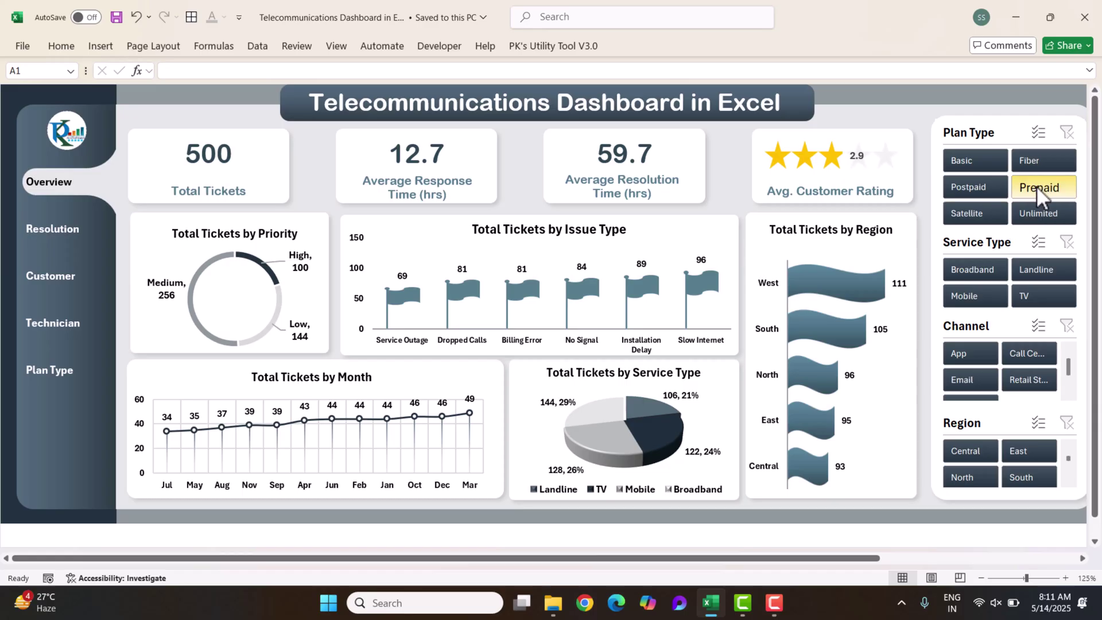
Step: Filter the Overview page by plan type Unlimited, switch to Postpaid, and clear the plan type filter
left_click(1043, 214)
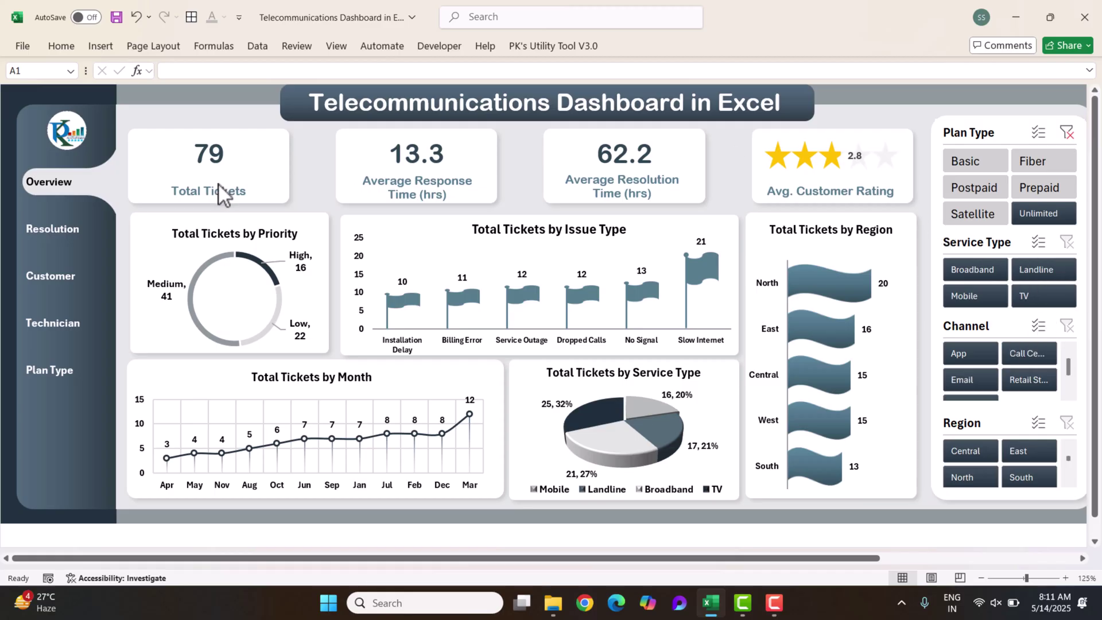
left_click(971, 190)
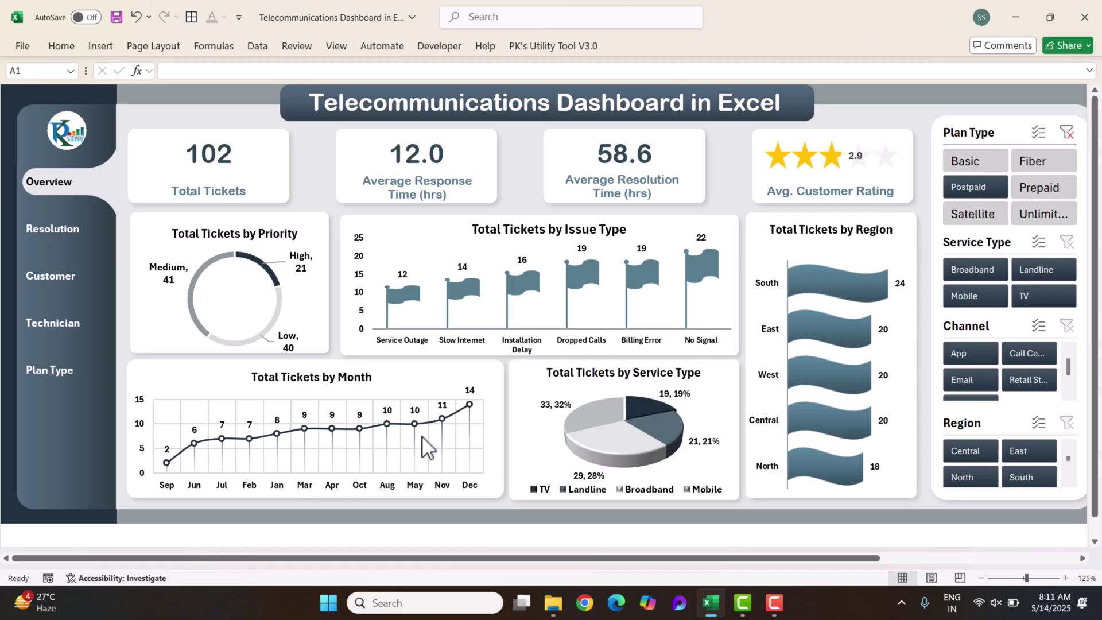
left_click(1067, 132)
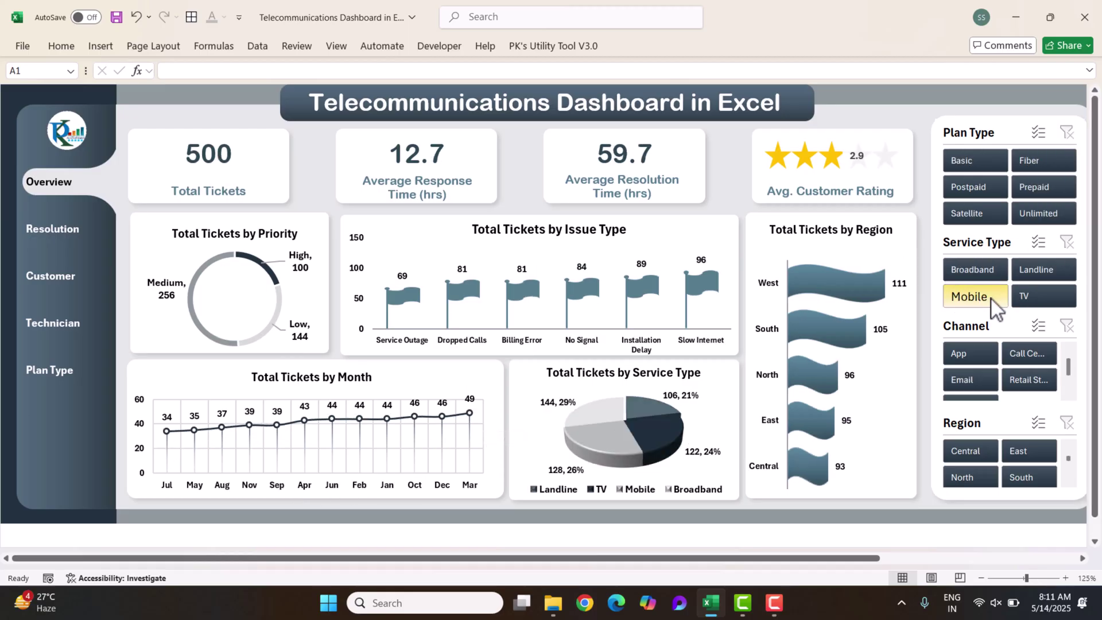
Step: Filter the Overview page by service type TV, Landline and Mobile in turn, and clear the service type filter
left_click(1042, 297)
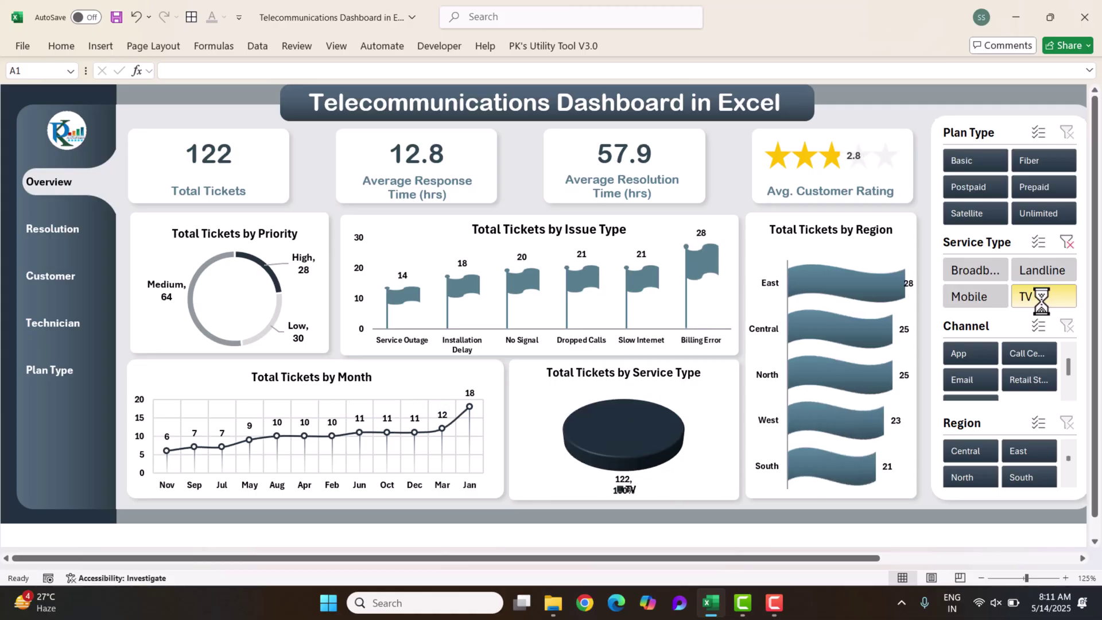
left_click(1051, 272)
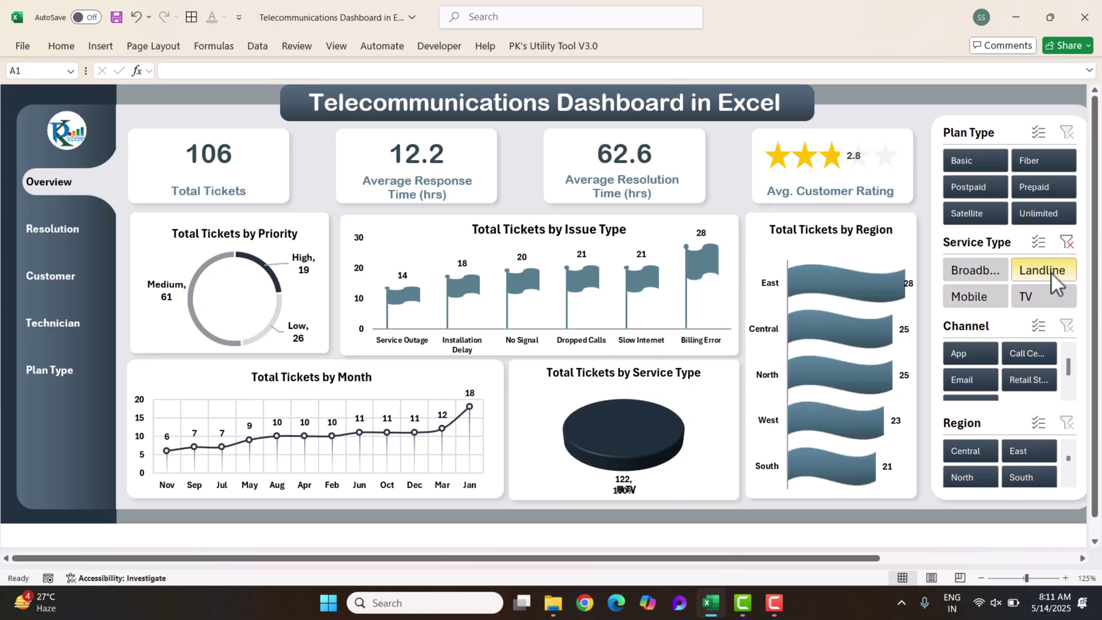
left_click(974, 300)
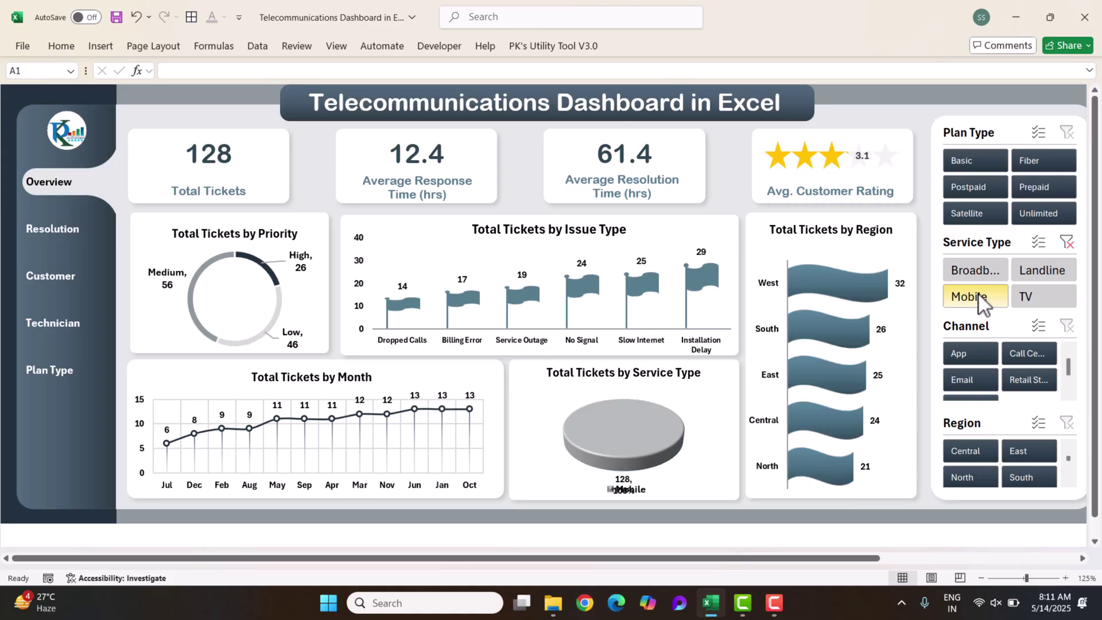
left_click(1066, 243)
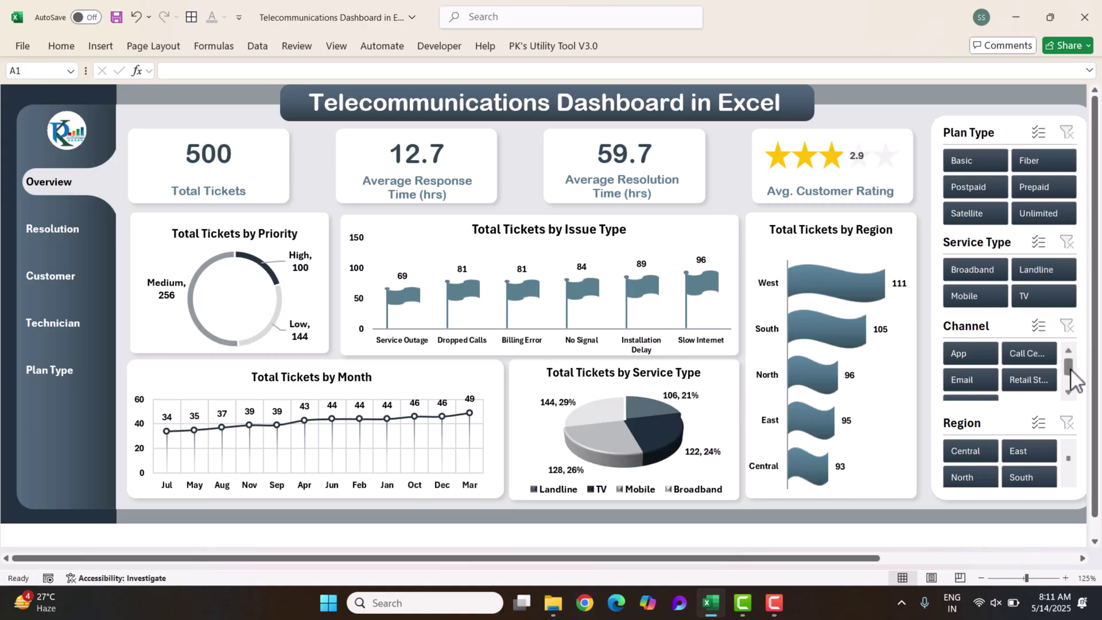
Step: Filter the Overview page by channel Call Center, Email and App in turn, and clear the channel filter
left_click(1032, 356)
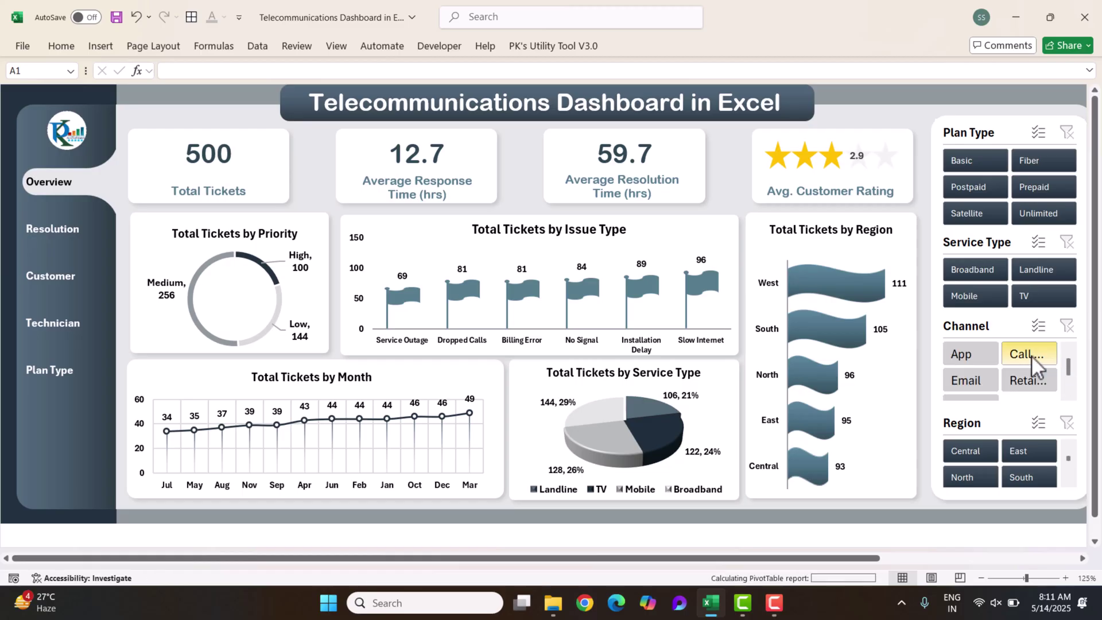
left_click(973, 383)
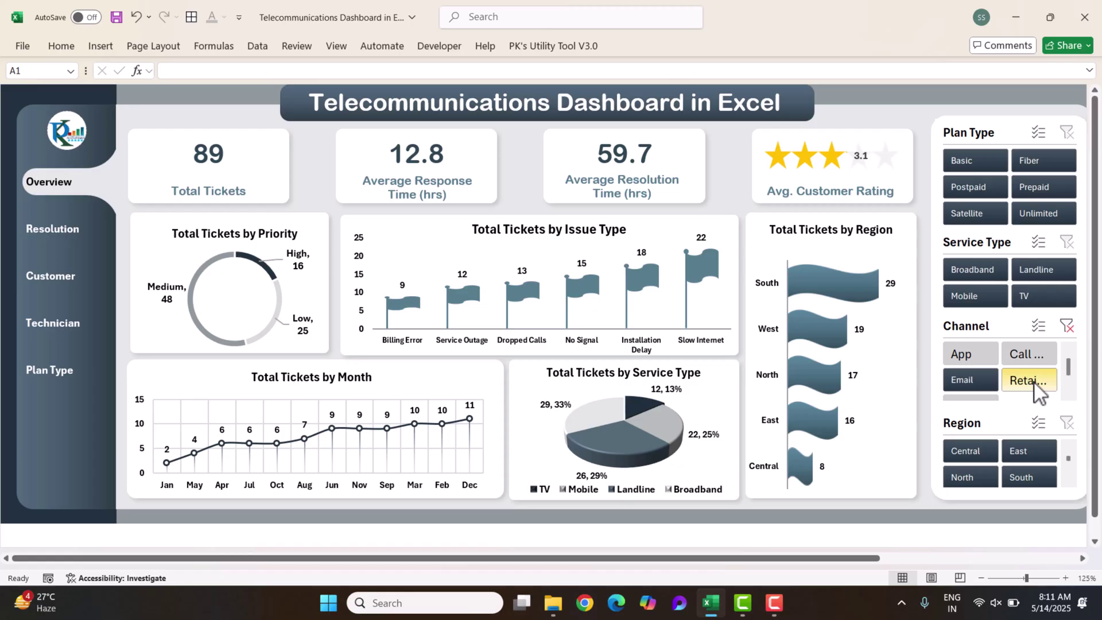
left_click(964, 353)
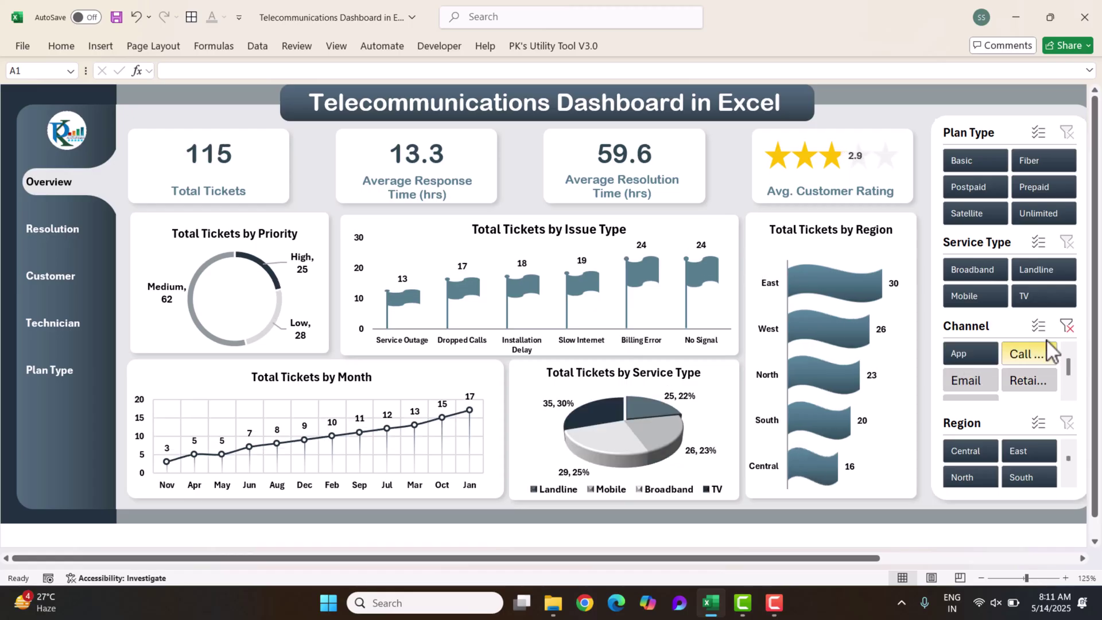
left_click(1066, 326)
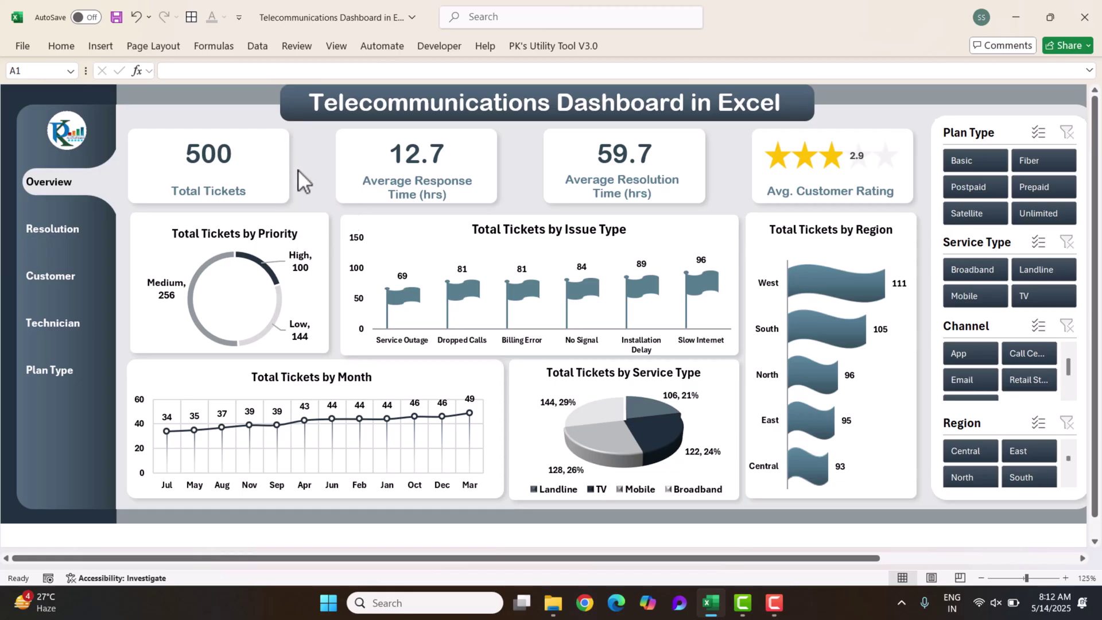
Step: Show the Resolution Performance page, filter it by service type Landline, and clear the filter
left_click(67, 244)
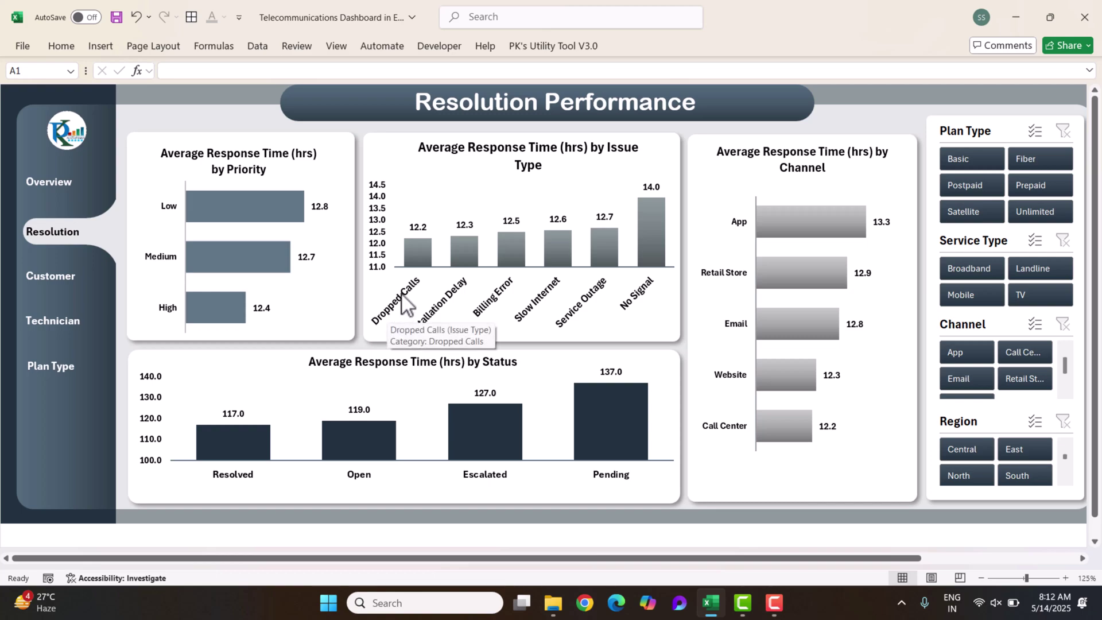
left_click(1048, 272)
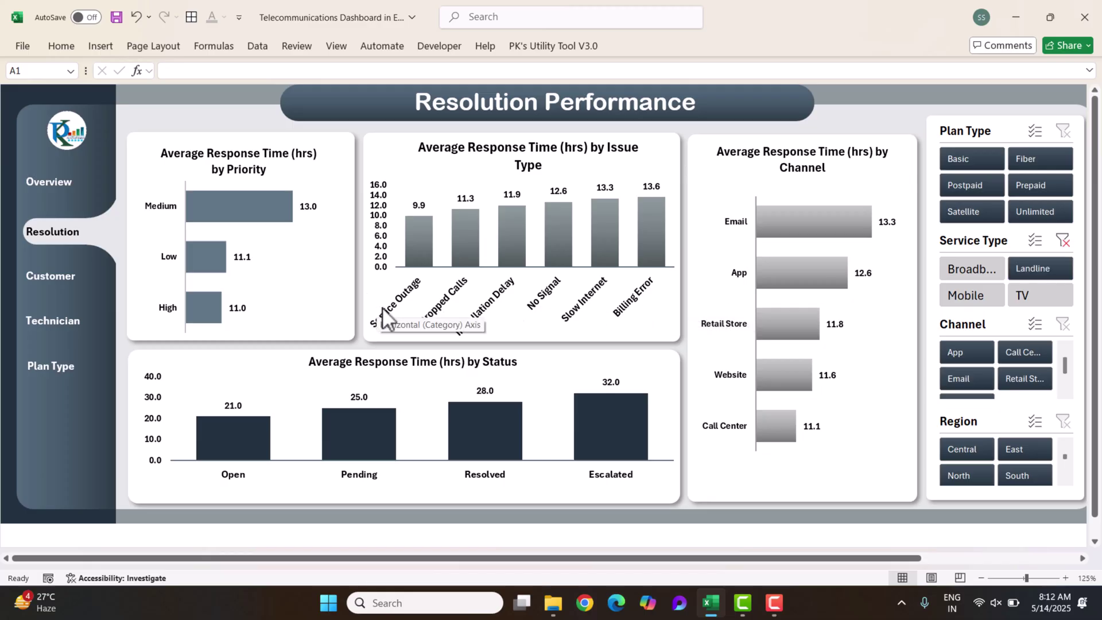
left_click(1062, 241)
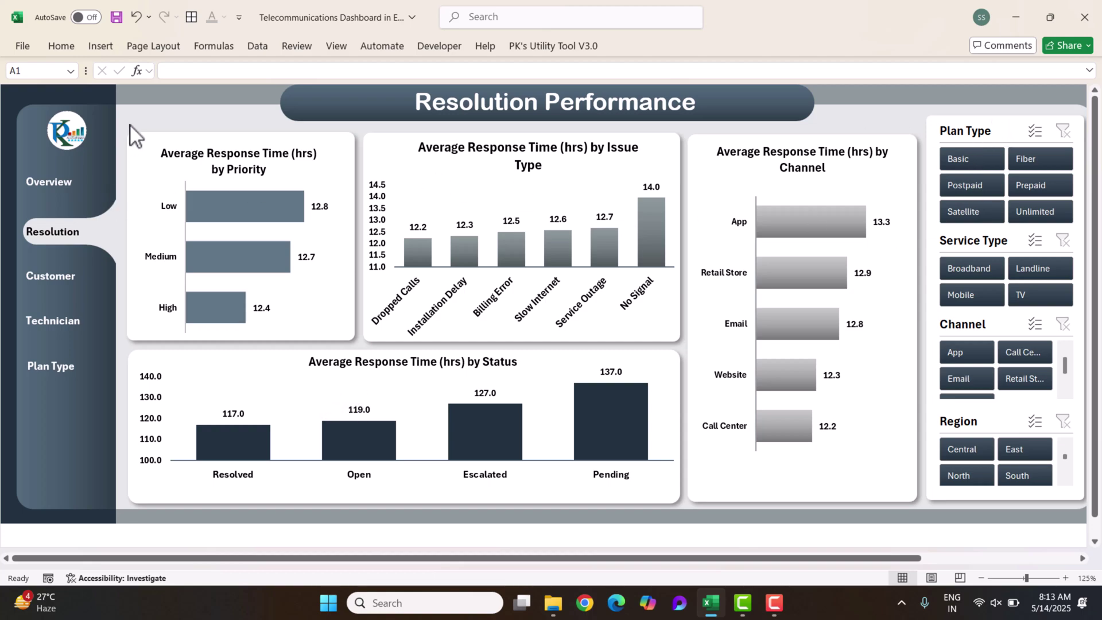
Step: Review the Customer and Technician pages, and try the TV service type filter on the Plan Type page before clearing it
left_click(55, 287)
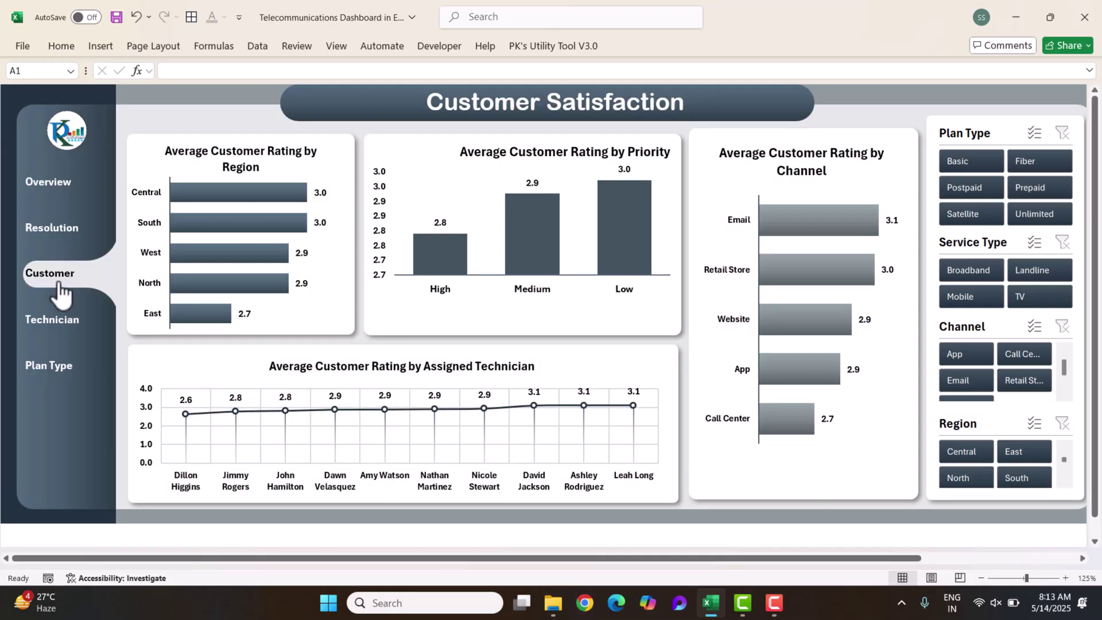
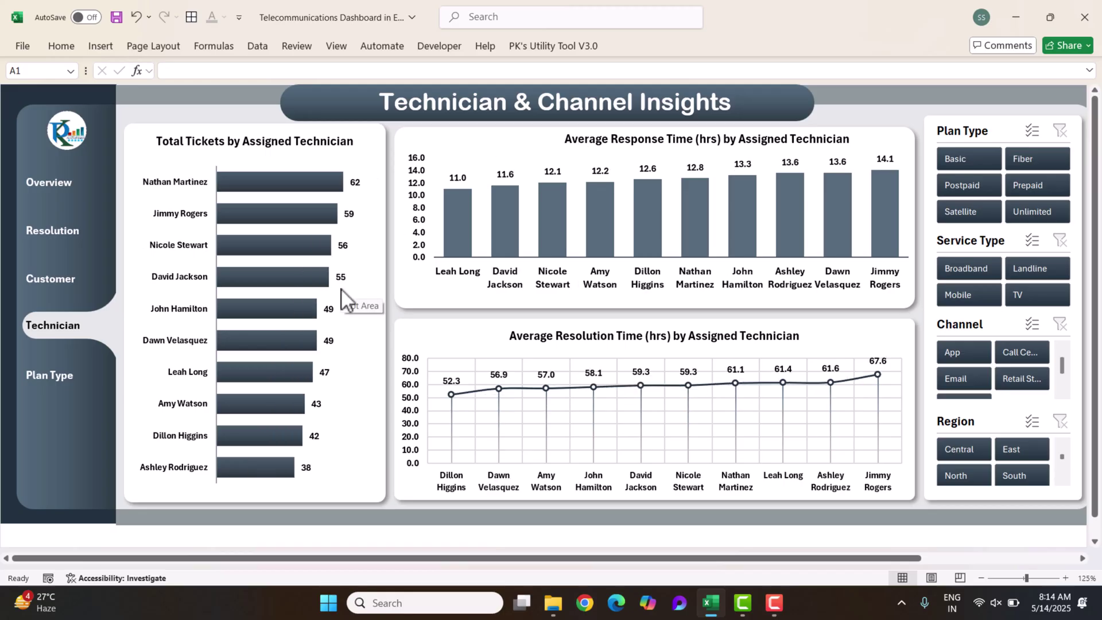
left_click(62, 376)
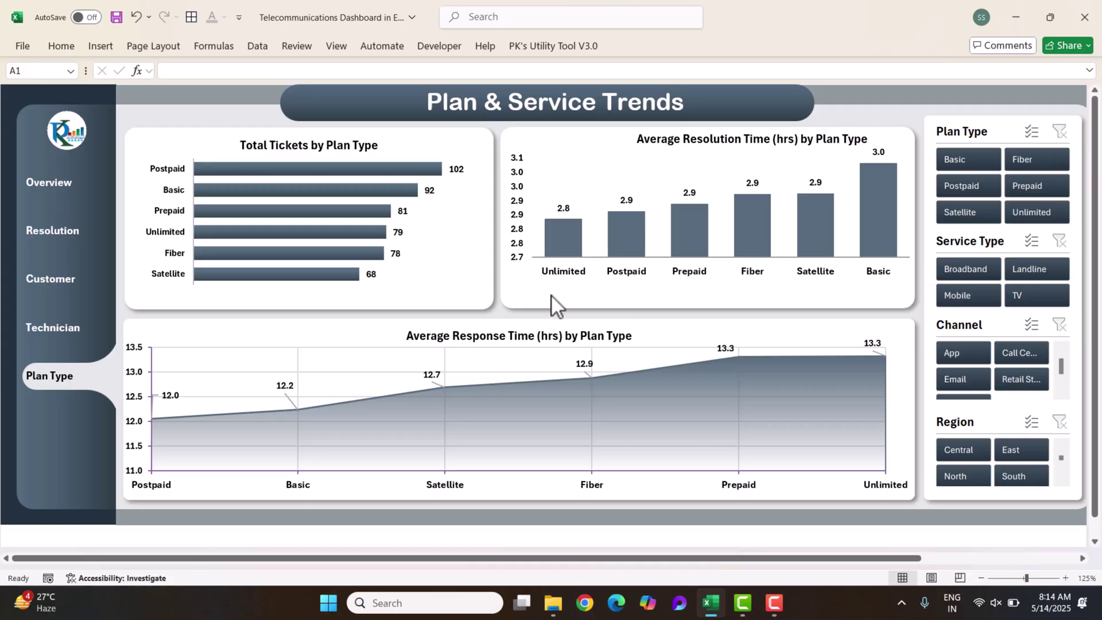
left_click(1037, 297)
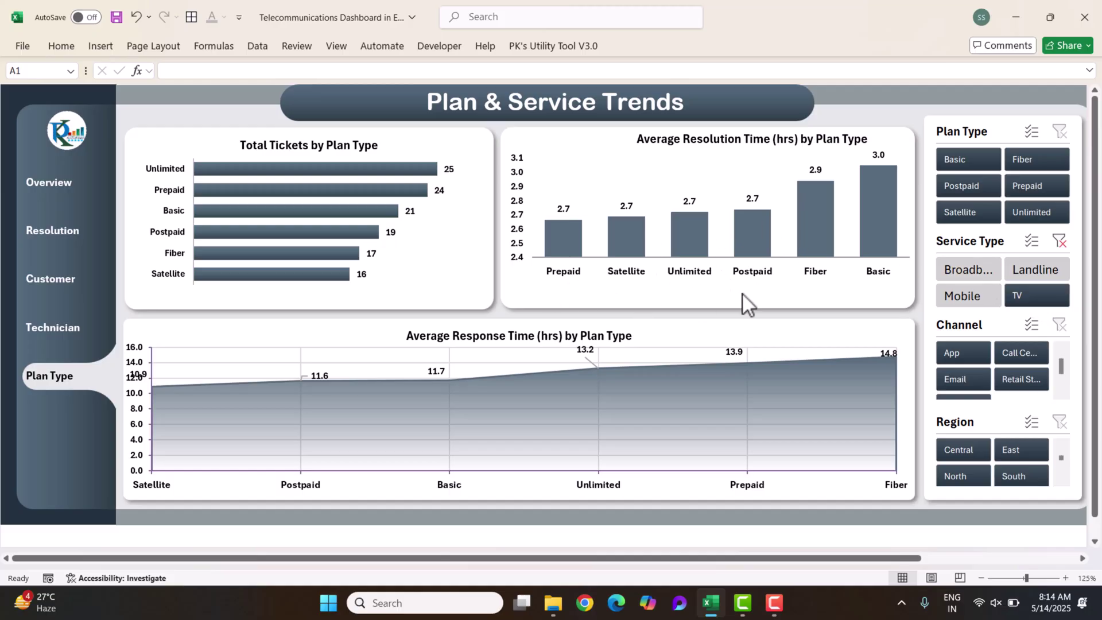
left_click(1059, 241)
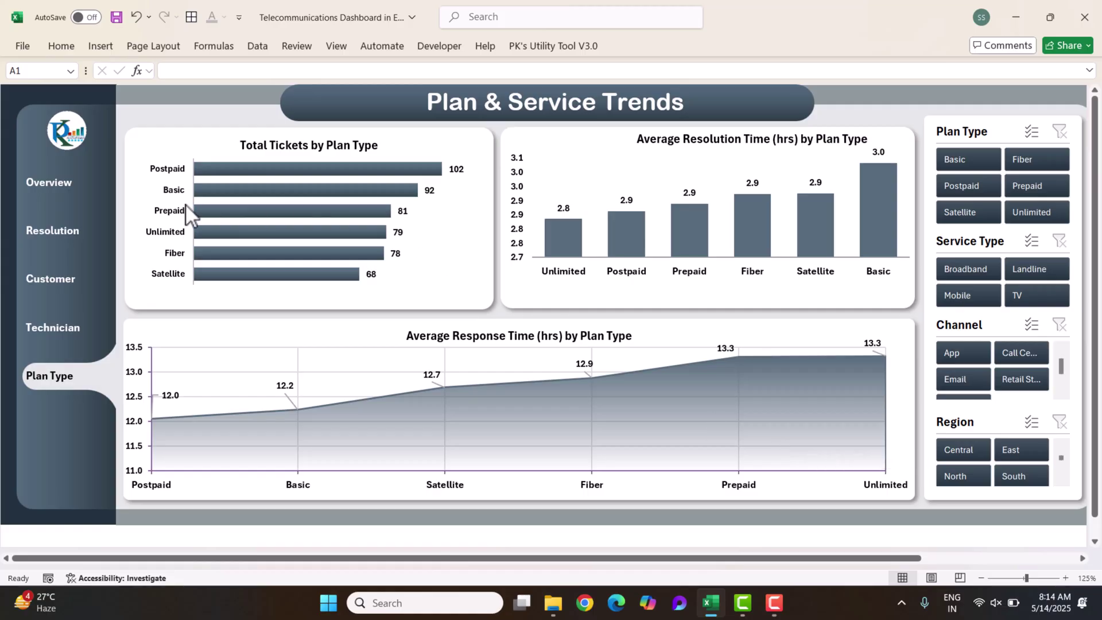
Step: Return to the Overview page and turn on Show sheet tabs for this workbook in the advanced Excel options
left_click(66, 191)
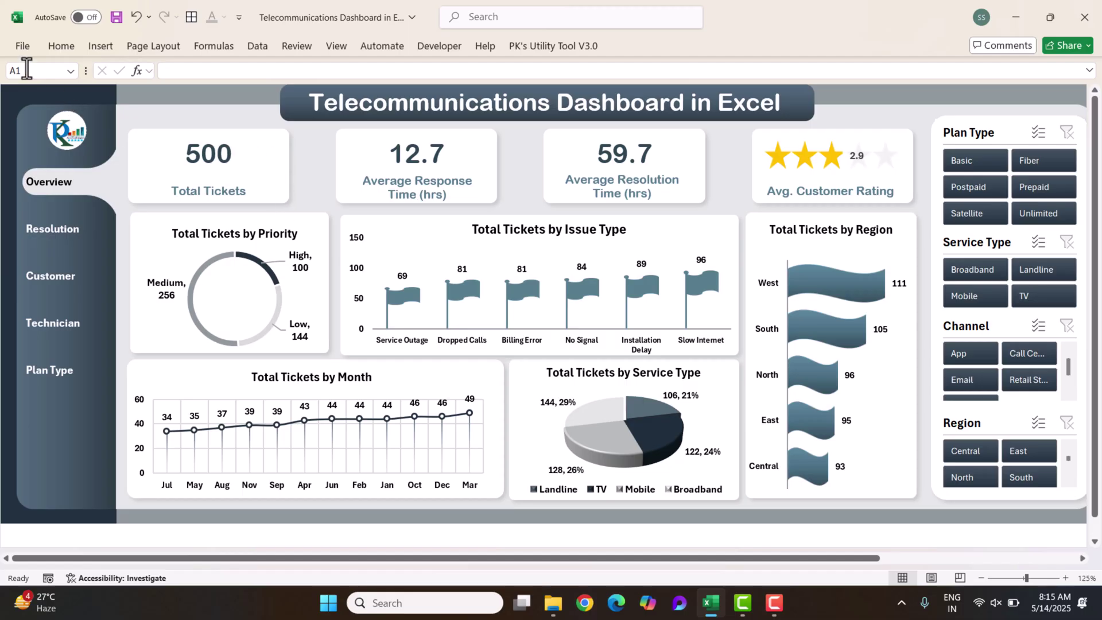
left_click(23, 47)
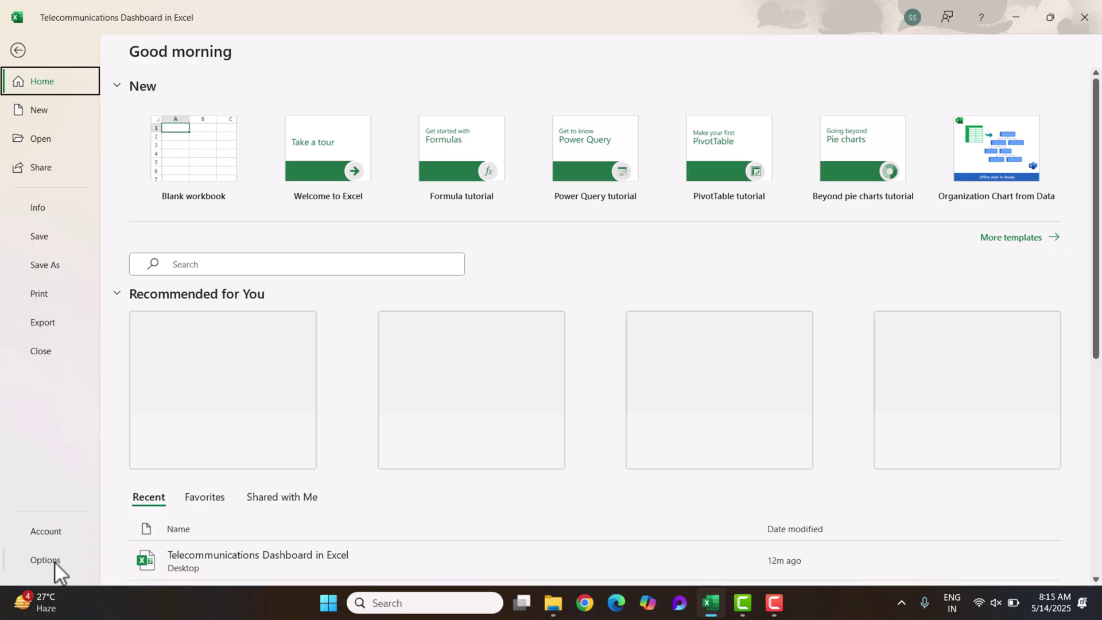
left_click(46, 559)
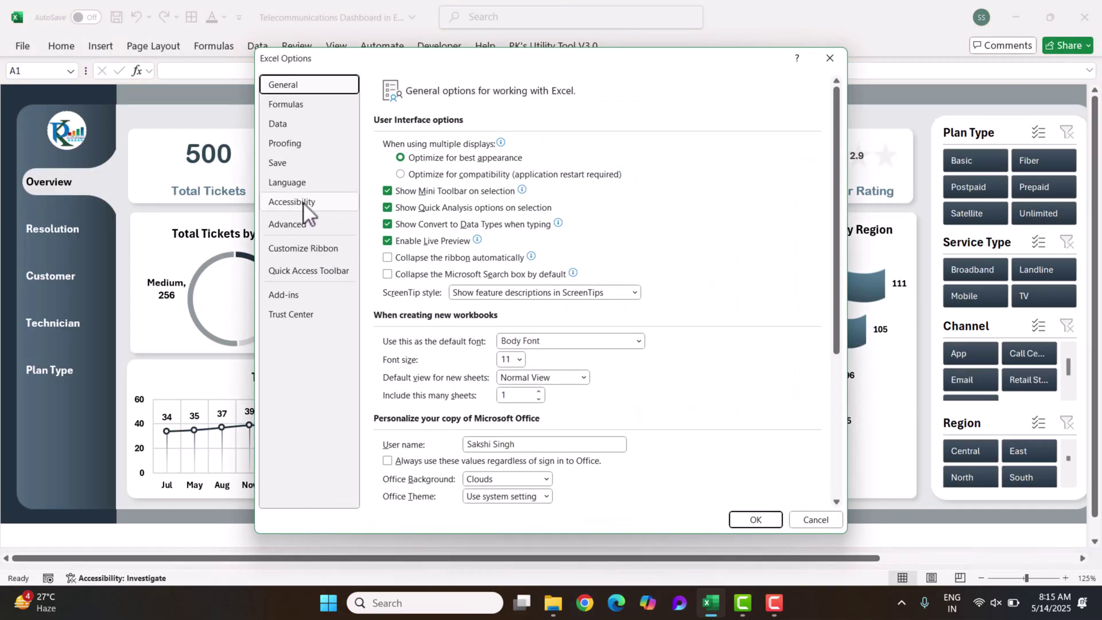
left_click(293, 225)
left_click_drag(839, 136, 825, 252)
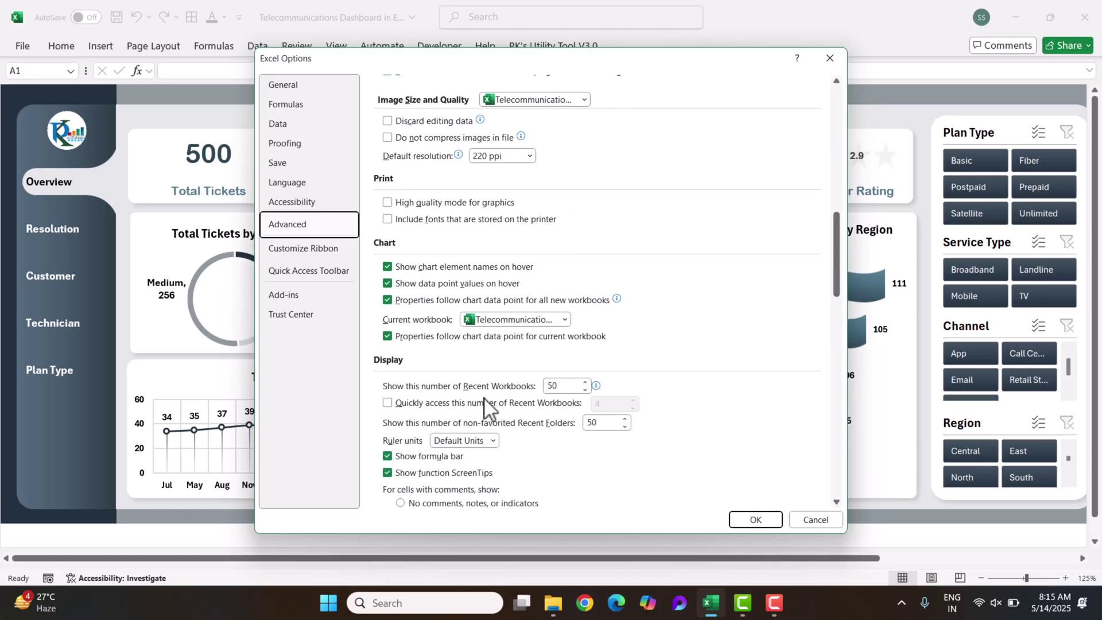
scroll(832, 288, "down", 5)
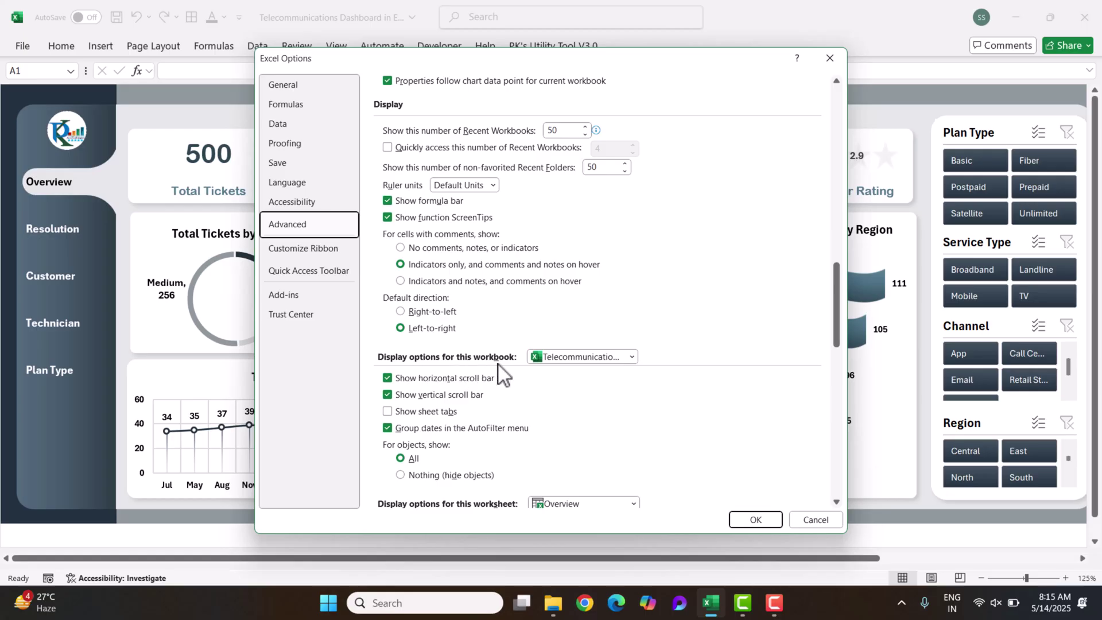
left_click(394, 412)
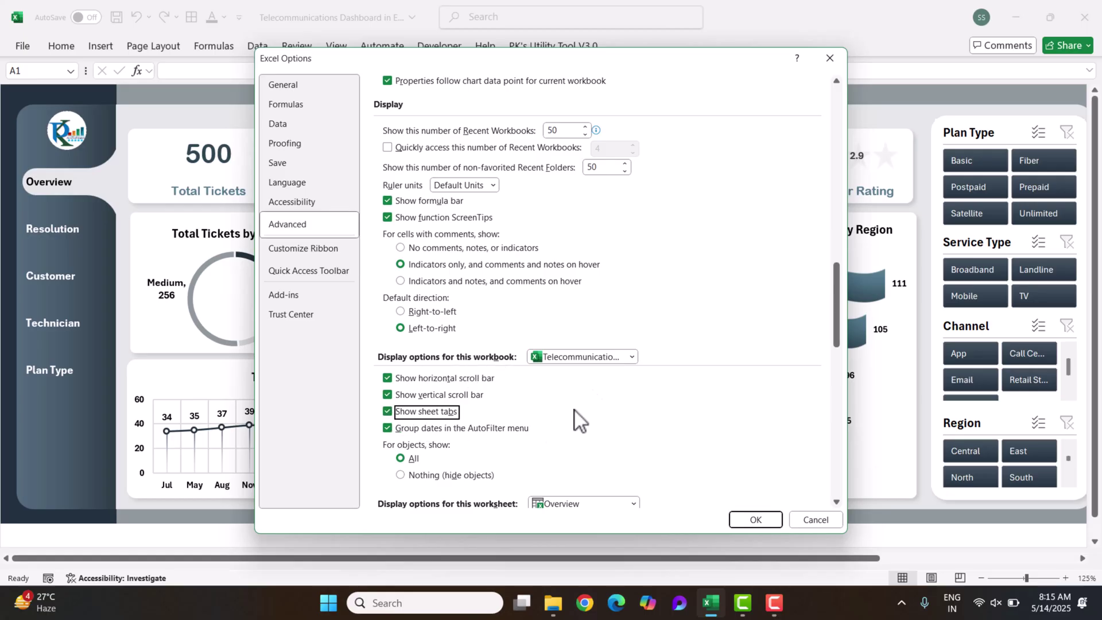
left_click(752, 519)
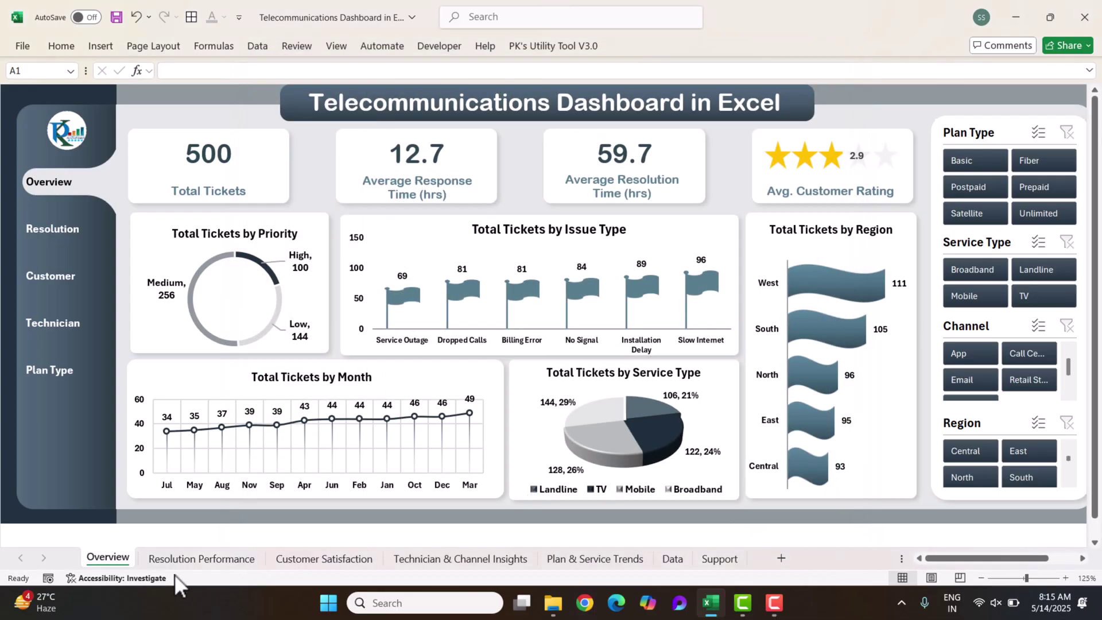
Step: Go through the Resolution Performance, Customer Satisfaction, Technician & Channel Insights and Plan & Service Trends sheets to the Data sheet
left_click(201, 558)
left_click(316, 560)
left_click(462, 560)
left_click(617, 559)
left_click(673, 559)
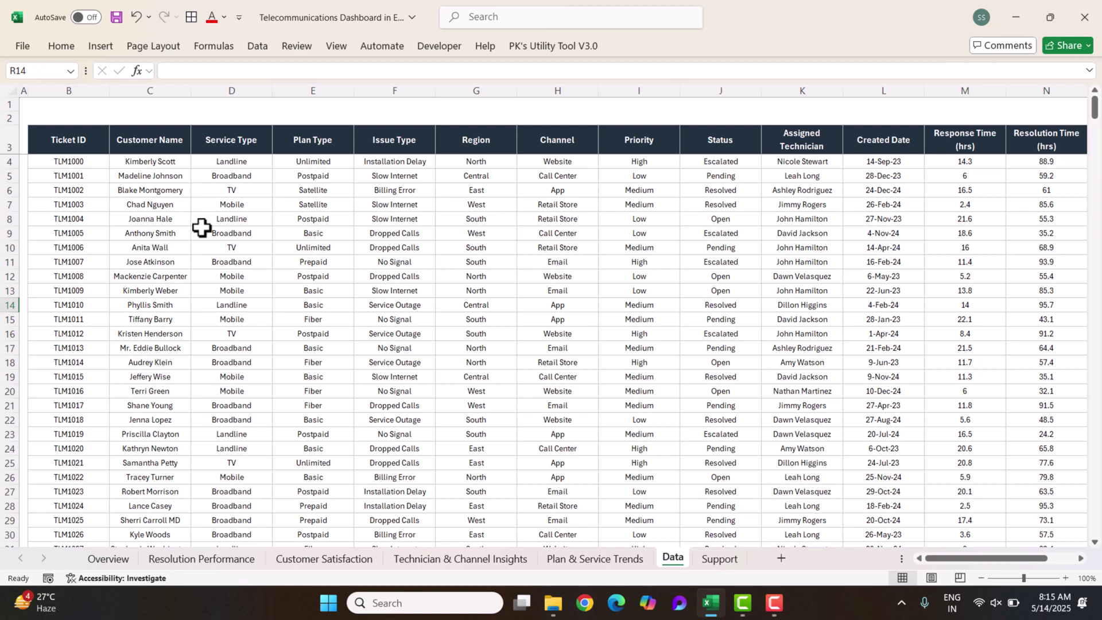
Step: Select cells in the ticket table on the Data sheet and check its properties in the table design settings
left_click(86, 142)
left_click(189, 145)
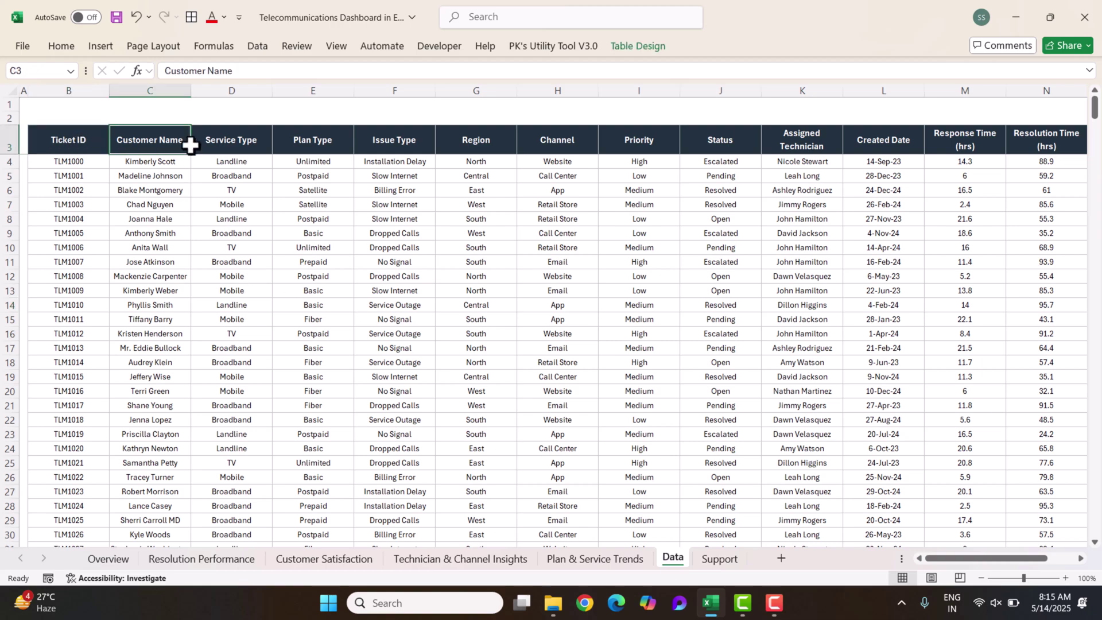
left_click(395, 204)
left_click(637, 46)
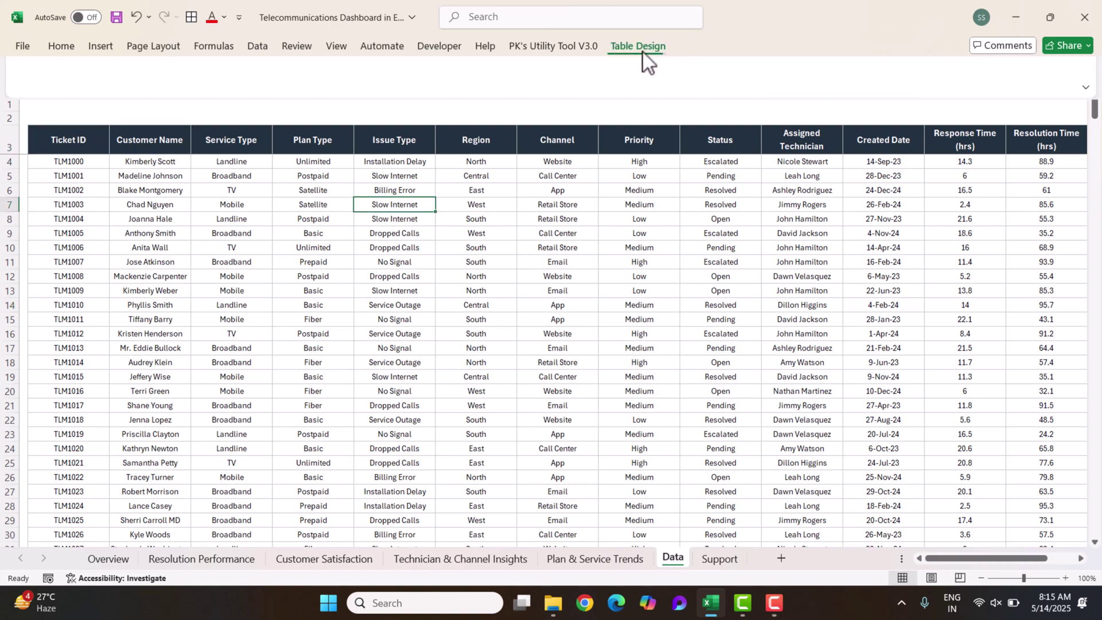
left_click(56, 86)
left_click(52, 160)
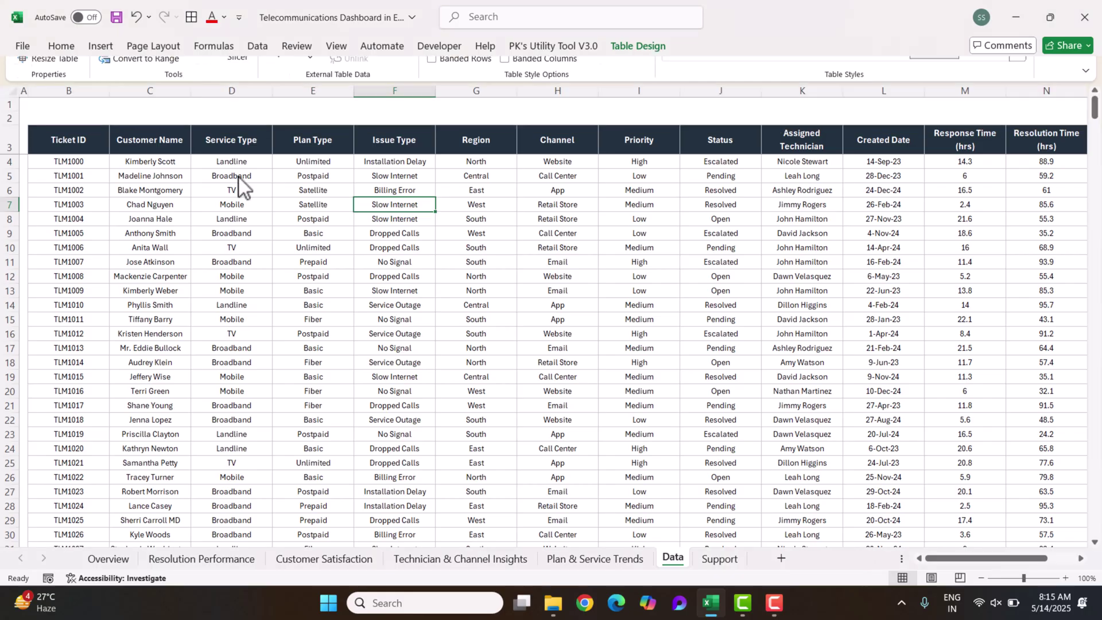
Step: Go through the ticket table's columns from Ticket ID to Created Date, selecting each header with its first few values
left_click_drag(57, 146, 69, 227)
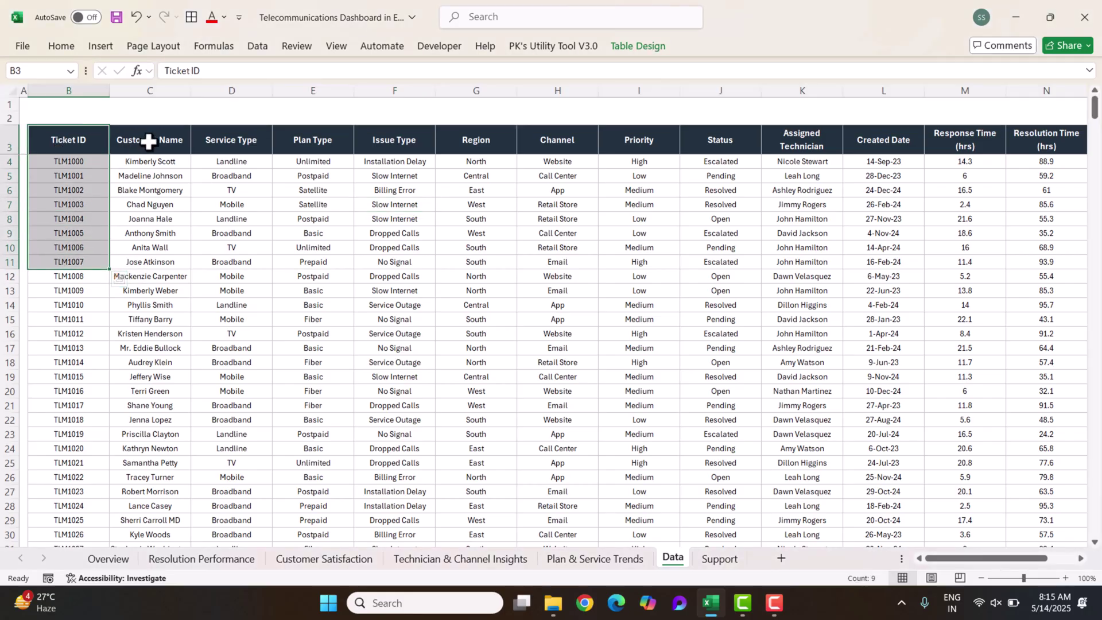
left_click_drag(151, 140, 150, 244)
left_click_drag(232, 140, 235, 219)
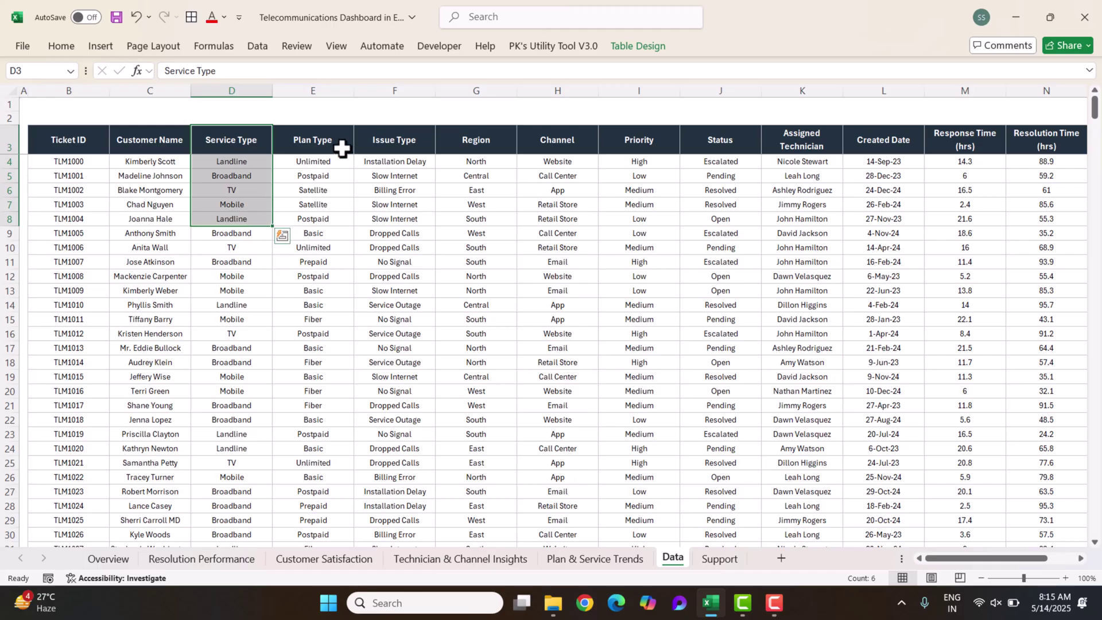
left_click_drag(337, 140, 315, 222)
left_click_drag(423, 148, 396, 216)
left_click_drag(475, 147, 484, 218)
left_click_drag(580, 140, 575, 213)
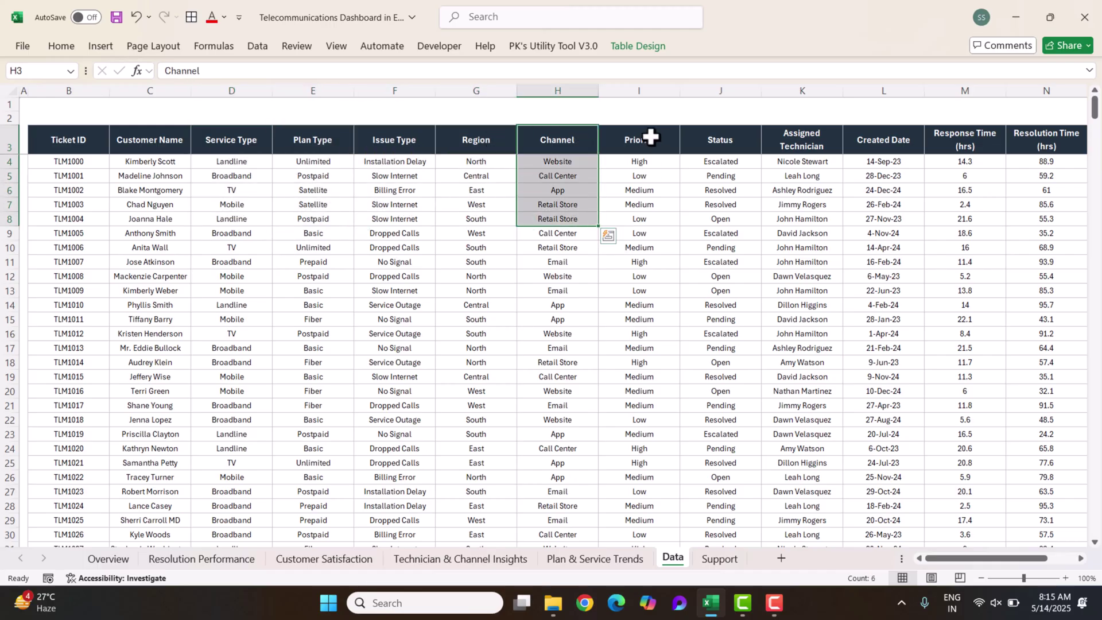
left_click_drag(647, 141, 664, 226)
left_click_drag(729, 143, 740, 219)
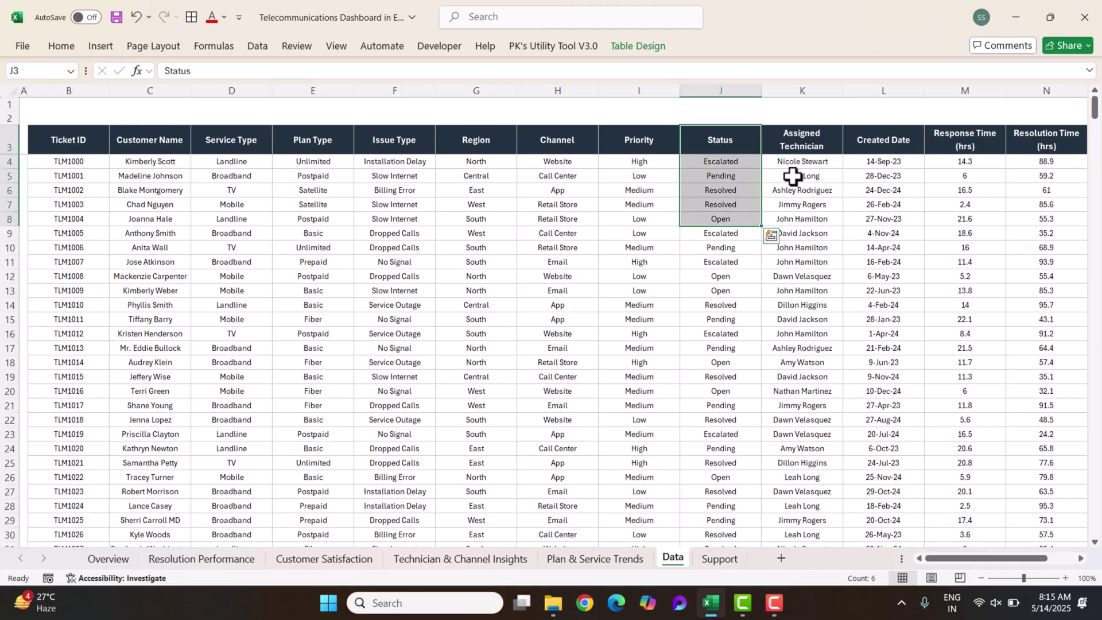
left_click_drag(811, 140, 814, 221)
left_click_drag(886, 140, 892, 216)
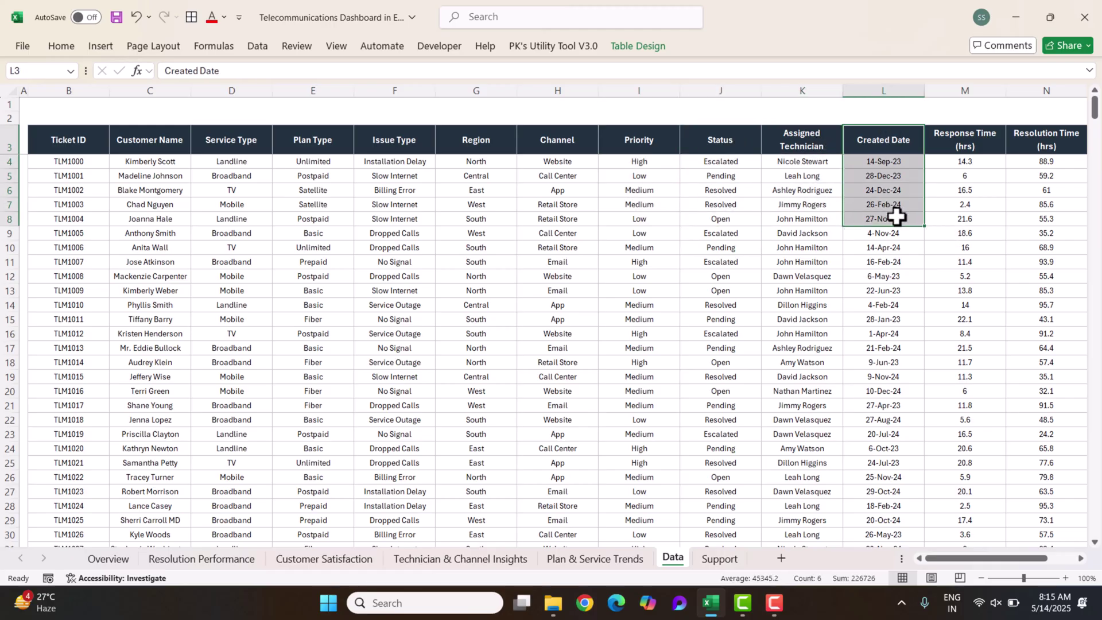
Step: Go through the remaining Response Time, Resolution Time, Customer Rating and Month columns, selecting each header with its first values
key("Right")
key("Right")
key("Right")
key("Right")
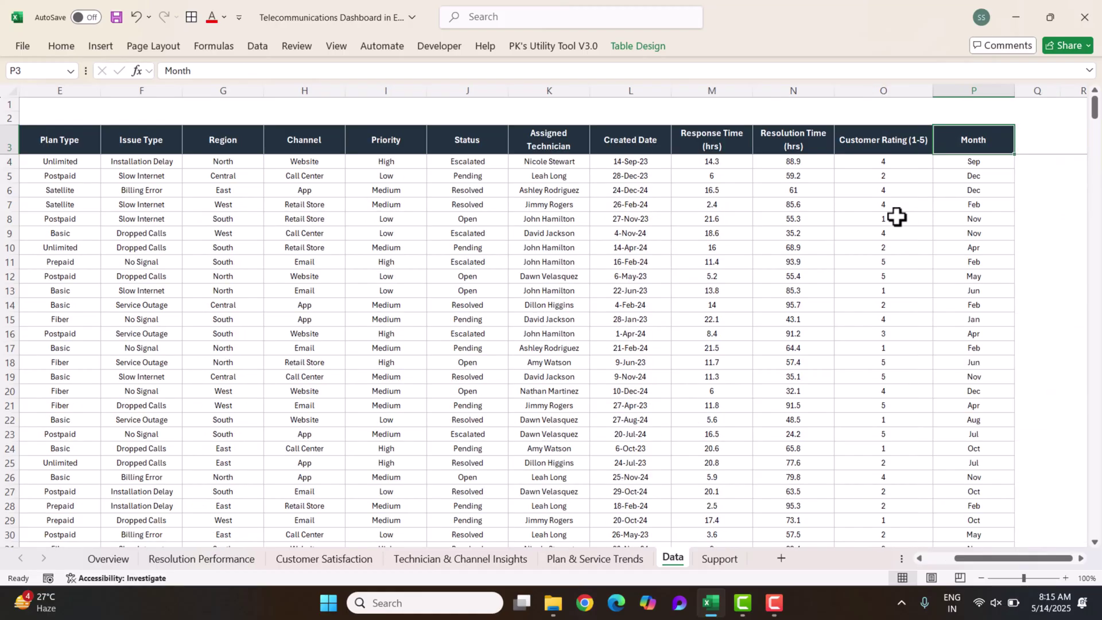
left_click_drag(714, 141, 750, 242)
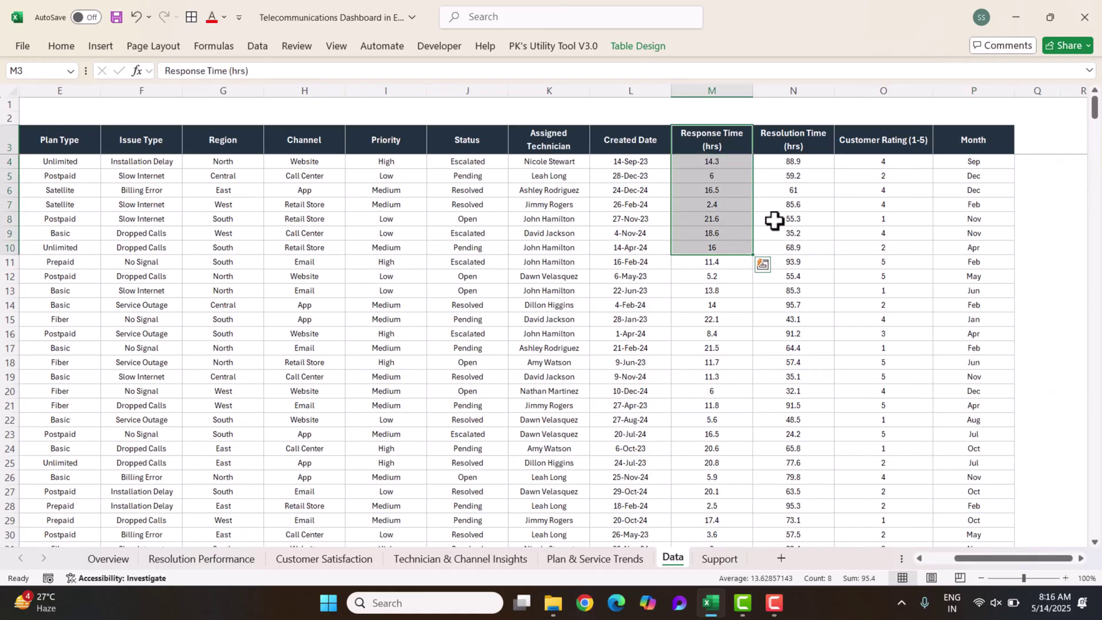
left_click_drag(804, 140, 801, 220)
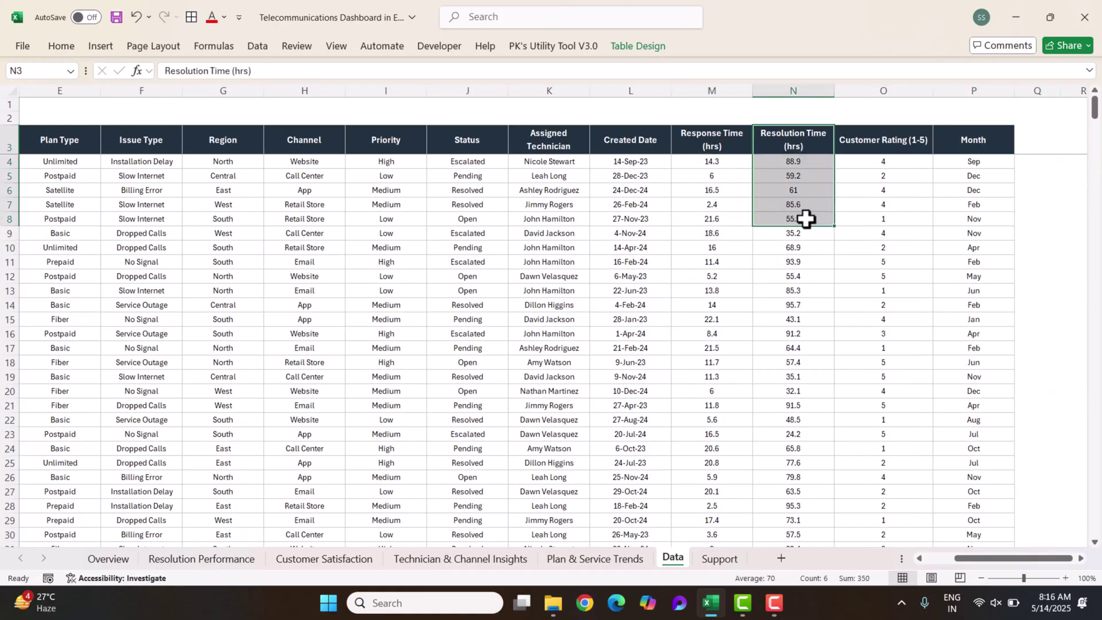
left_click_drag(888, 151, 900, 235)
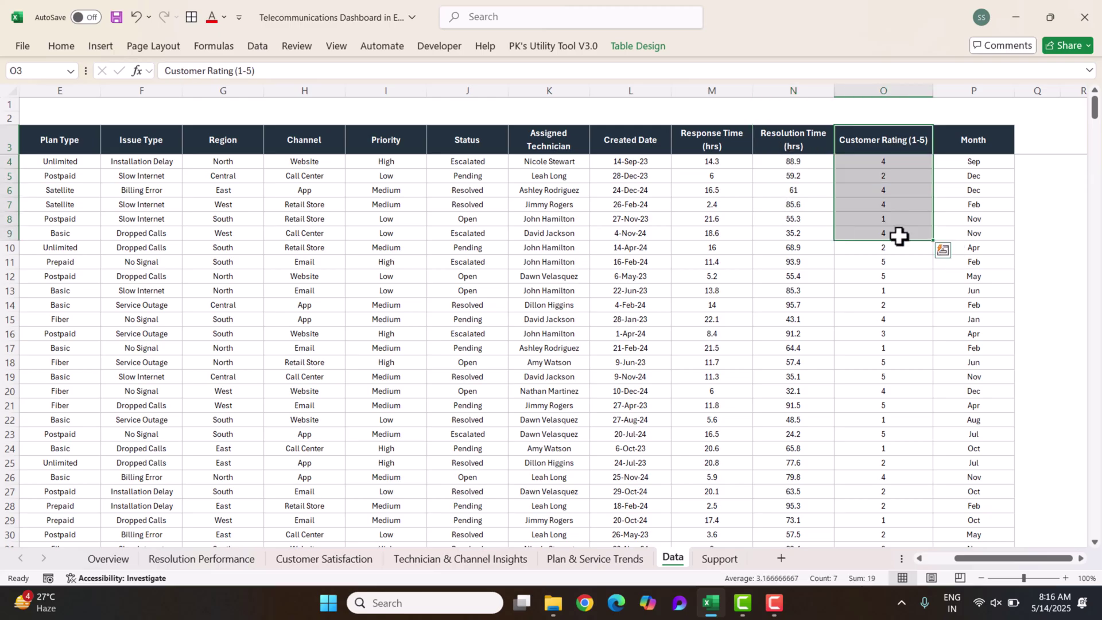
left_click_drag(971, 144, 974, 250)
Step: Inspect the formula in the first Month cell without changing it, and return to the first ticket ID
double_click(975, 163)
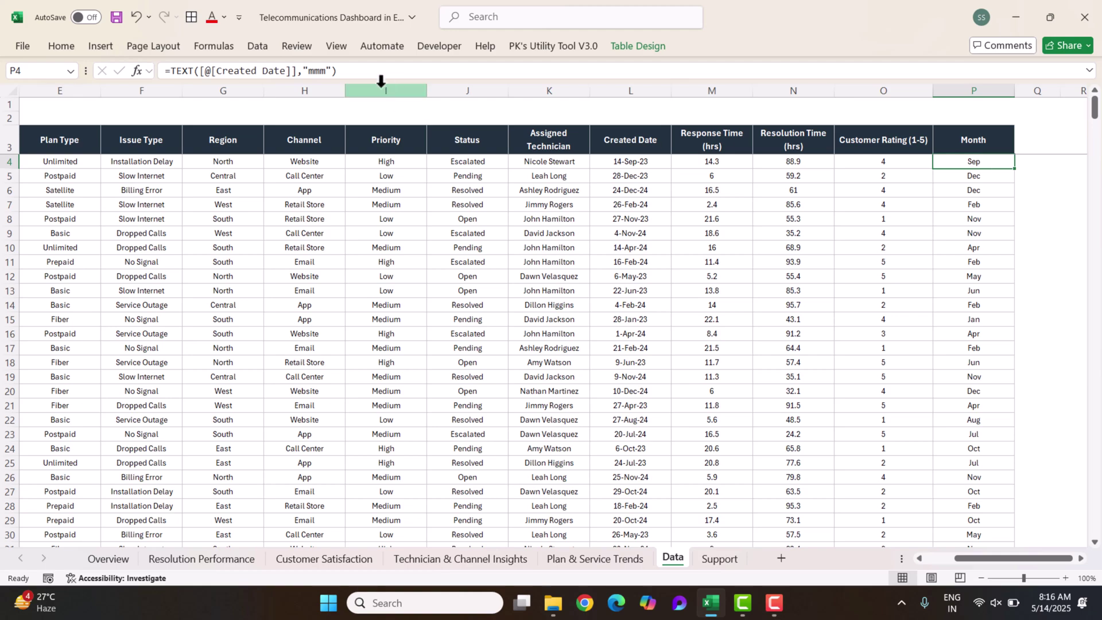
left_click(376, 70)
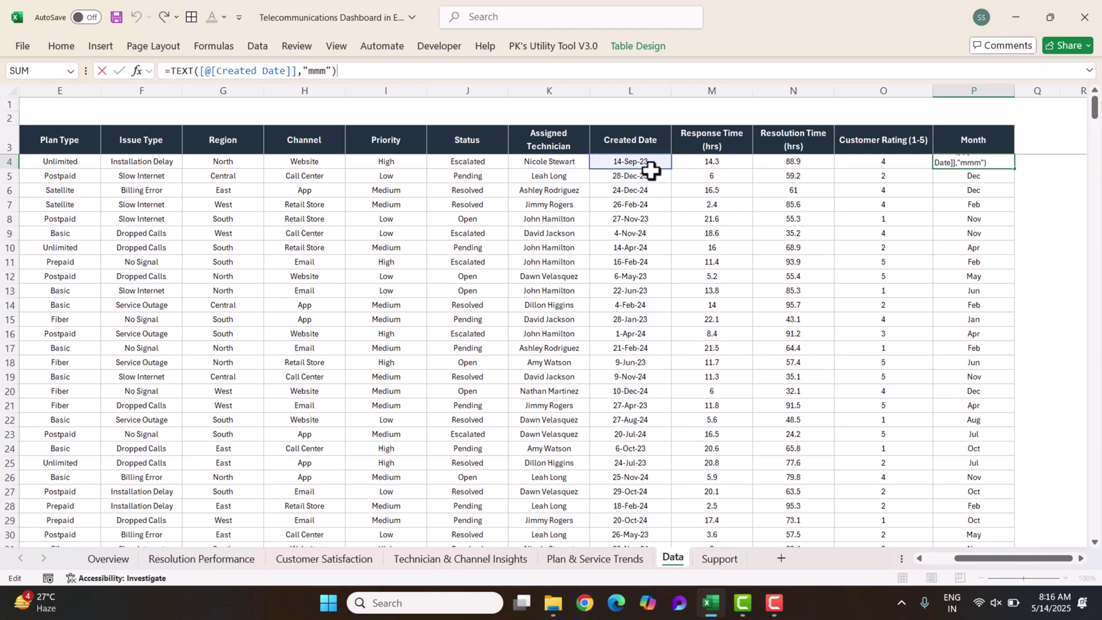
key("Escape")
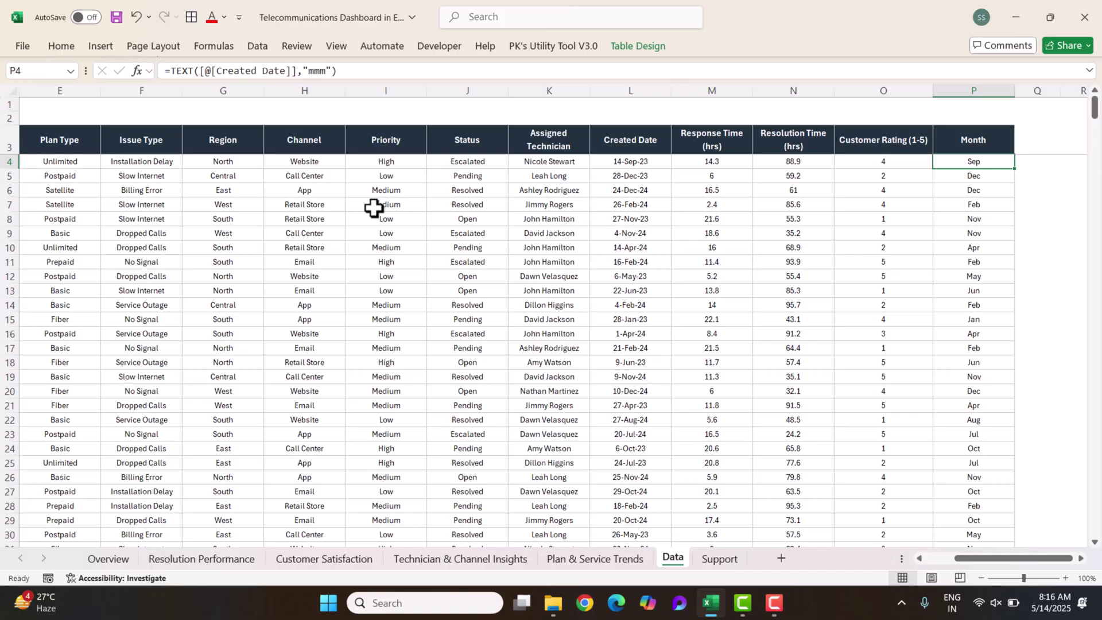
key("ctrl+Left")
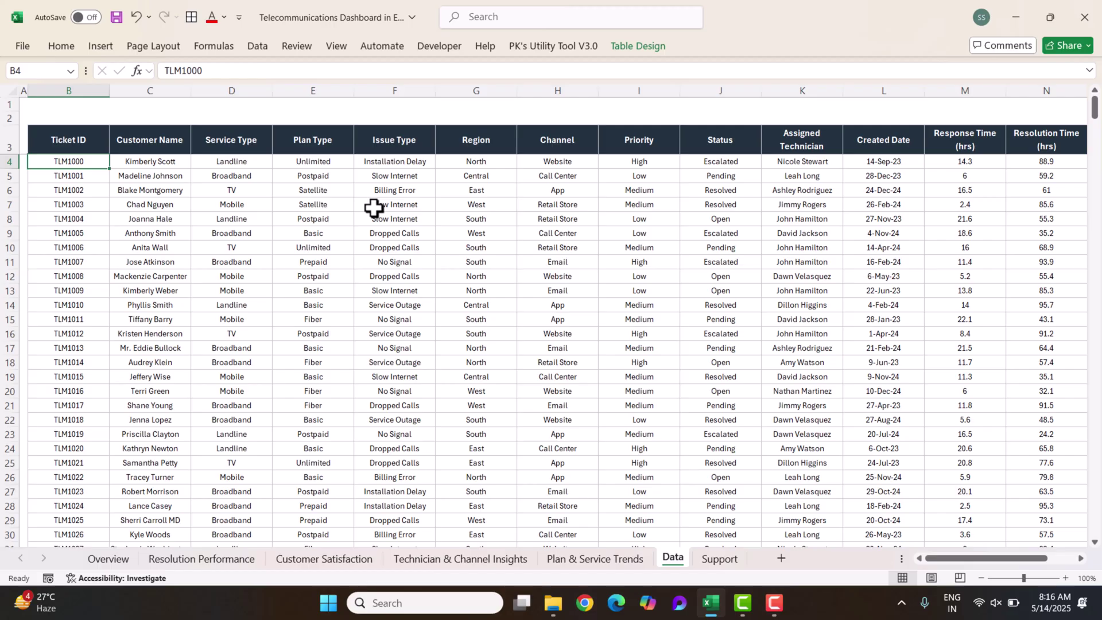
Step: Refresh all of the workbook's data connections and pivot tables, and select the Issue Type header
left_click(259, 47)
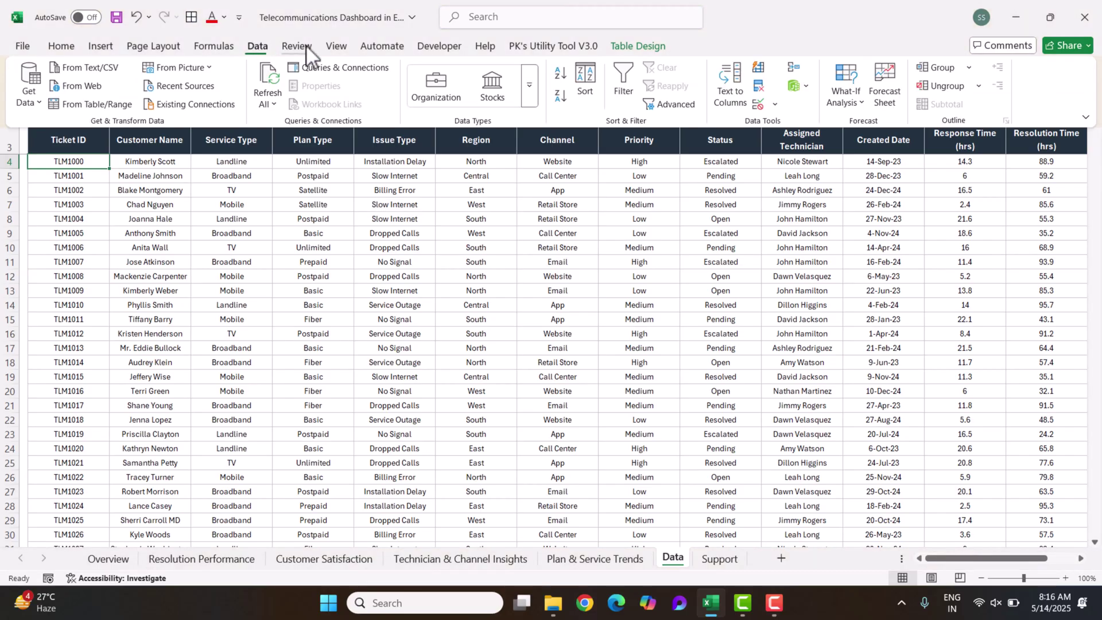
left_click(319, 239)
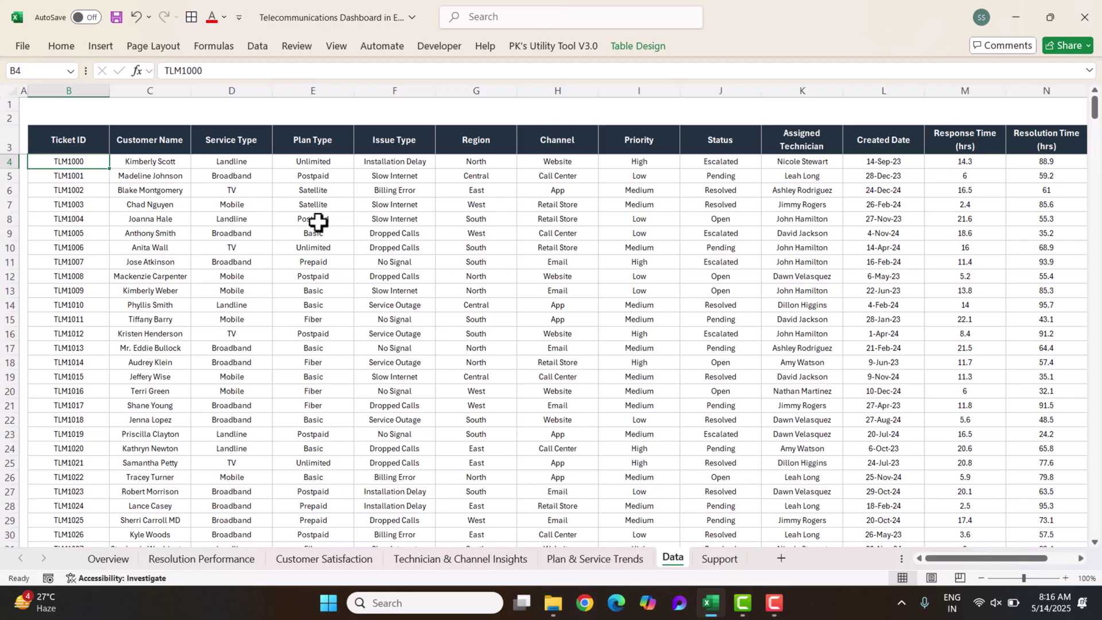
left_click(263, 50)
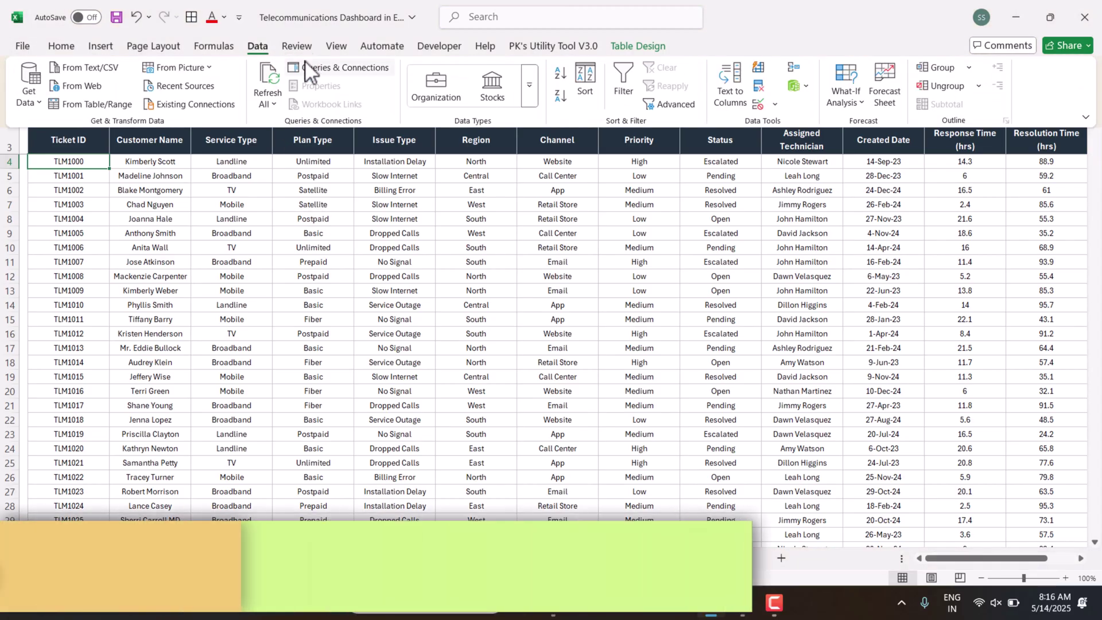
left_click(275, 105)
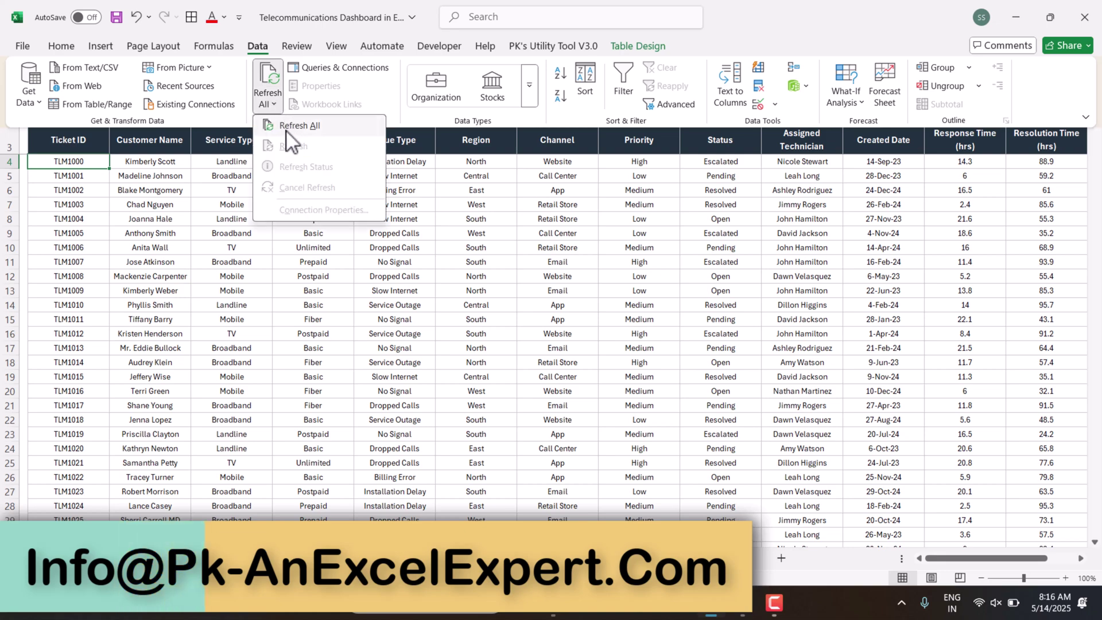
left_click(311, 129)
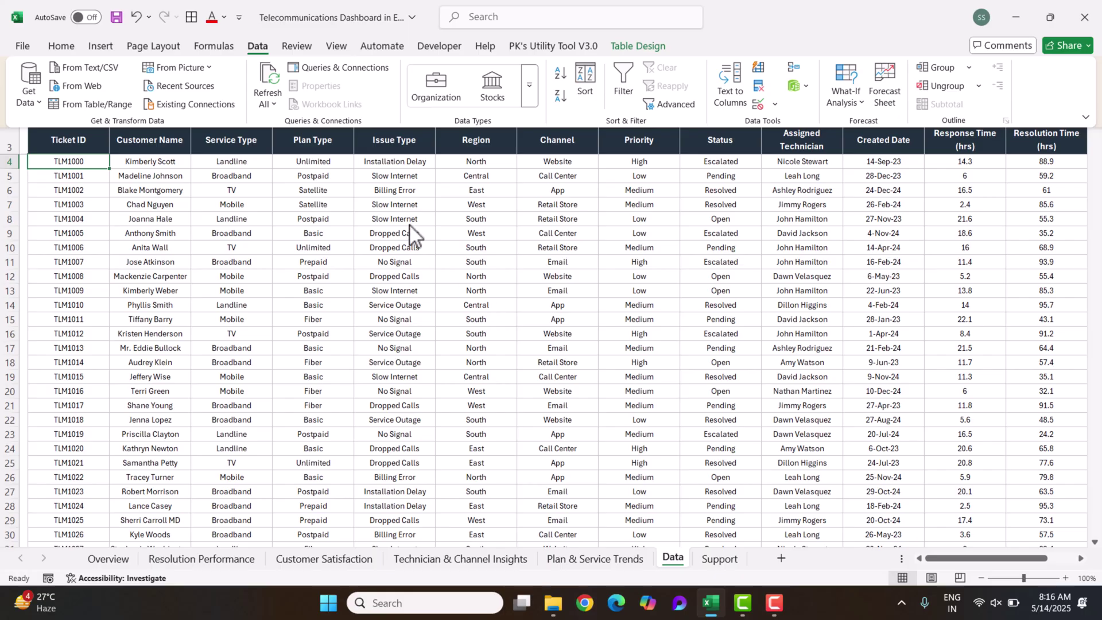
key("ctrl+F1")
left_click(408, 162)
left_click(424, 148)
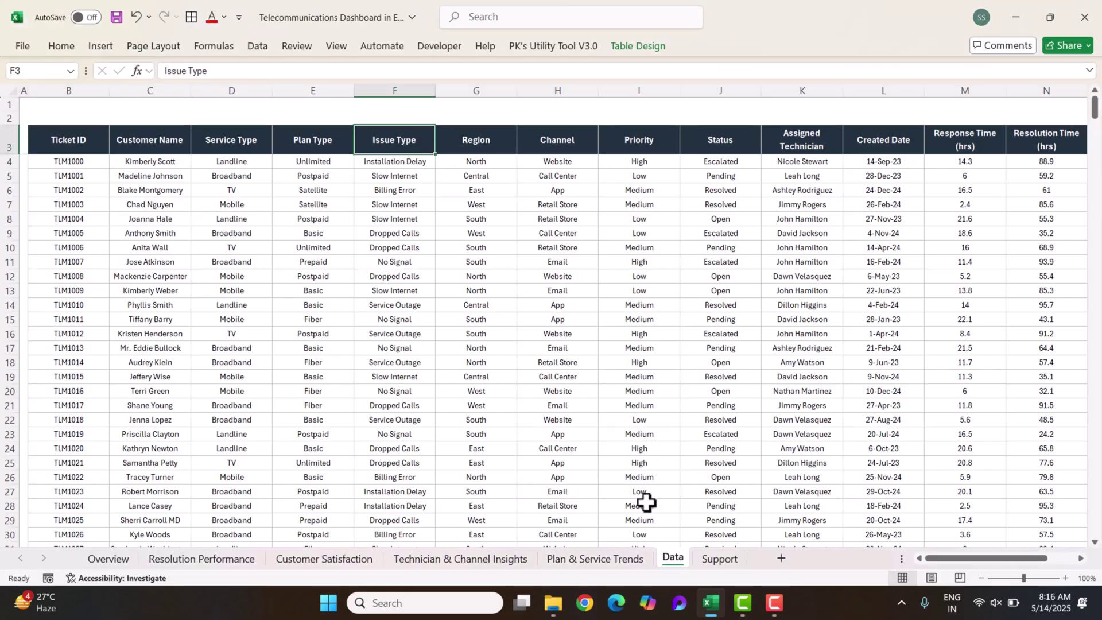
Step: Open the Support sheet and show the field list of the Total Tickets pivot table
left_click(730, 561)
left_click(409, 337)
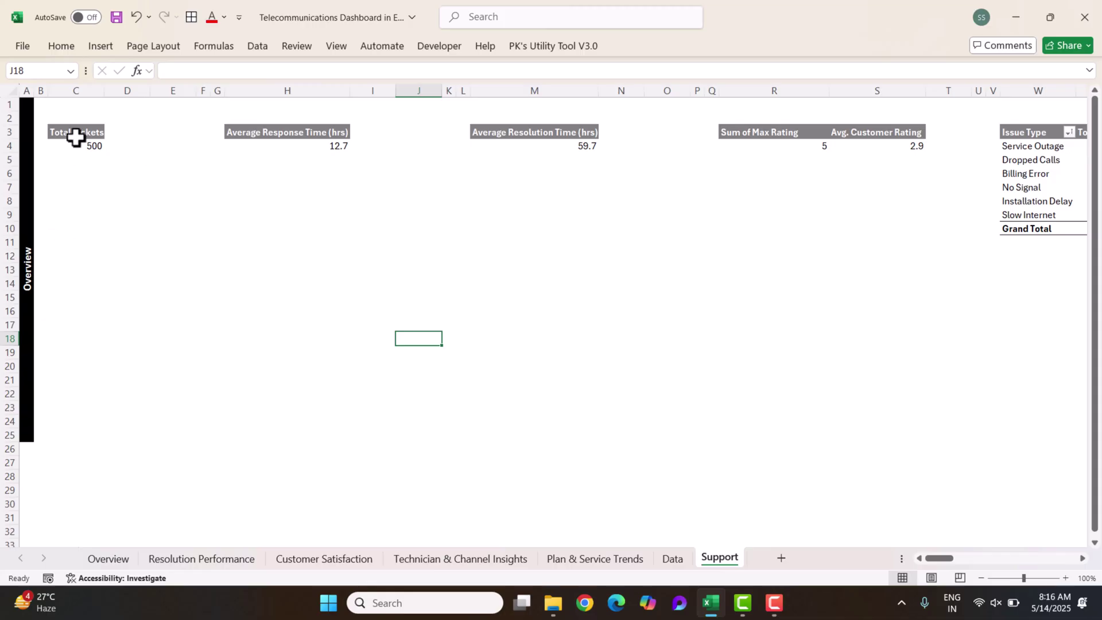
left_click_drag(74, 137, 79, 146)
left_click(182, 202)
left_click(88, 145)
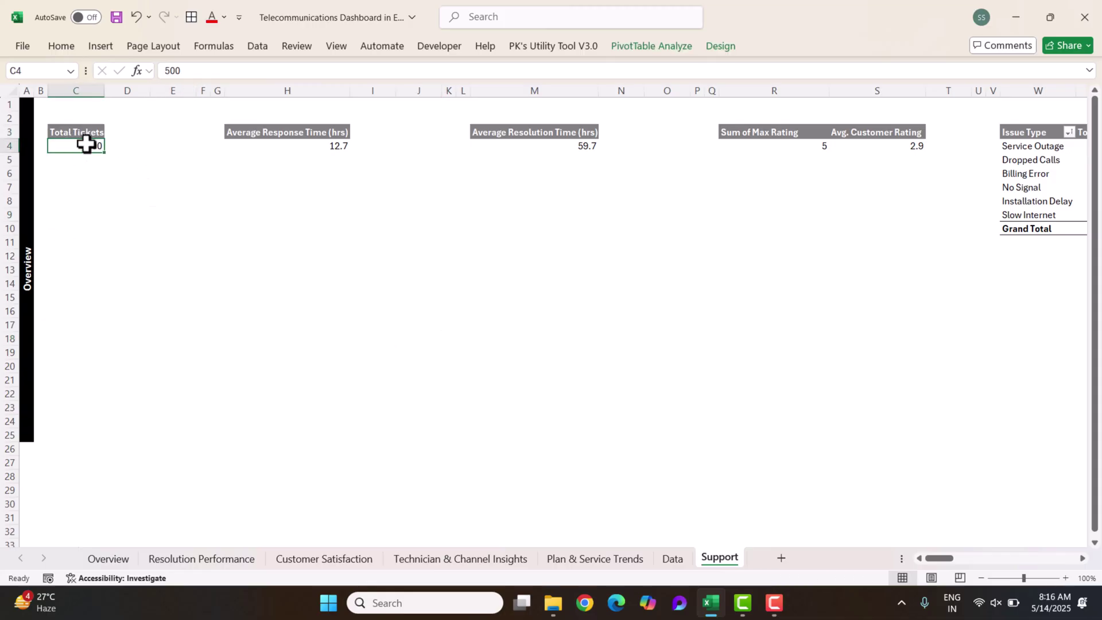
right_click(87, 145)
left_click(122, 439)
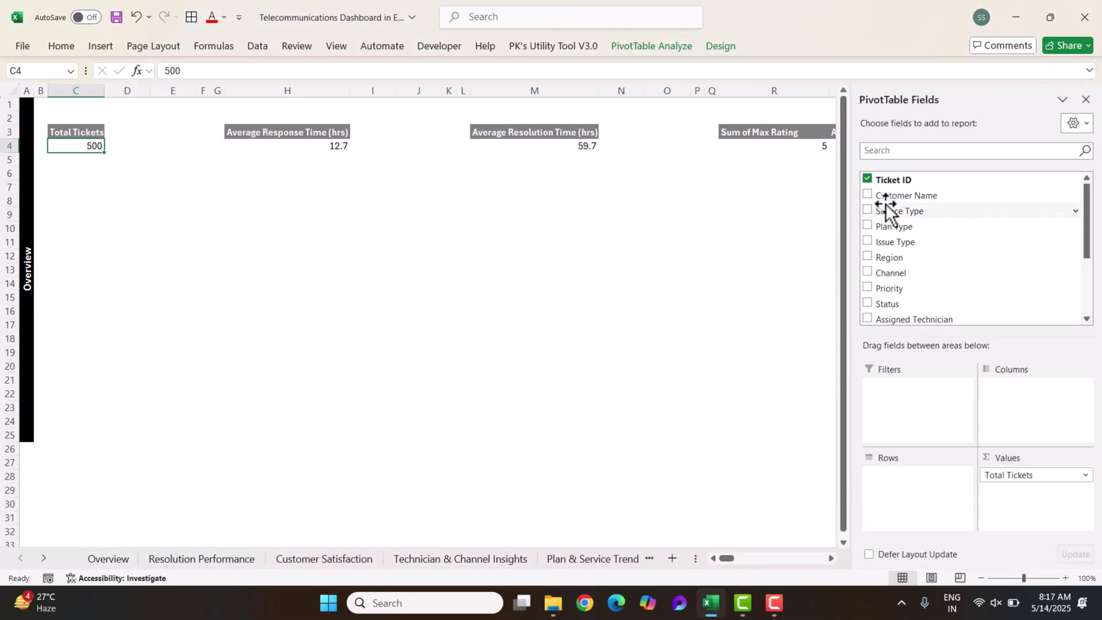
Step: Check the value field settings of Total Tickets without changes, and close the pivot table's field list
left_click(1033, 476)
left_click(1039, 458)
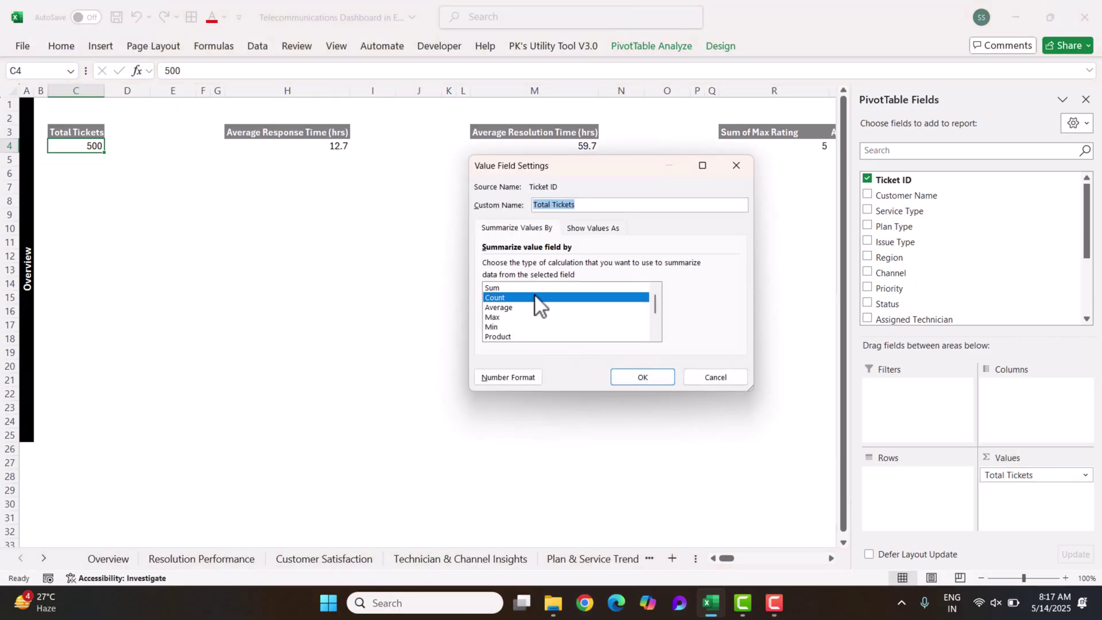
left_click_drag(594, 204, 492, 203)
left_click(737, 166)
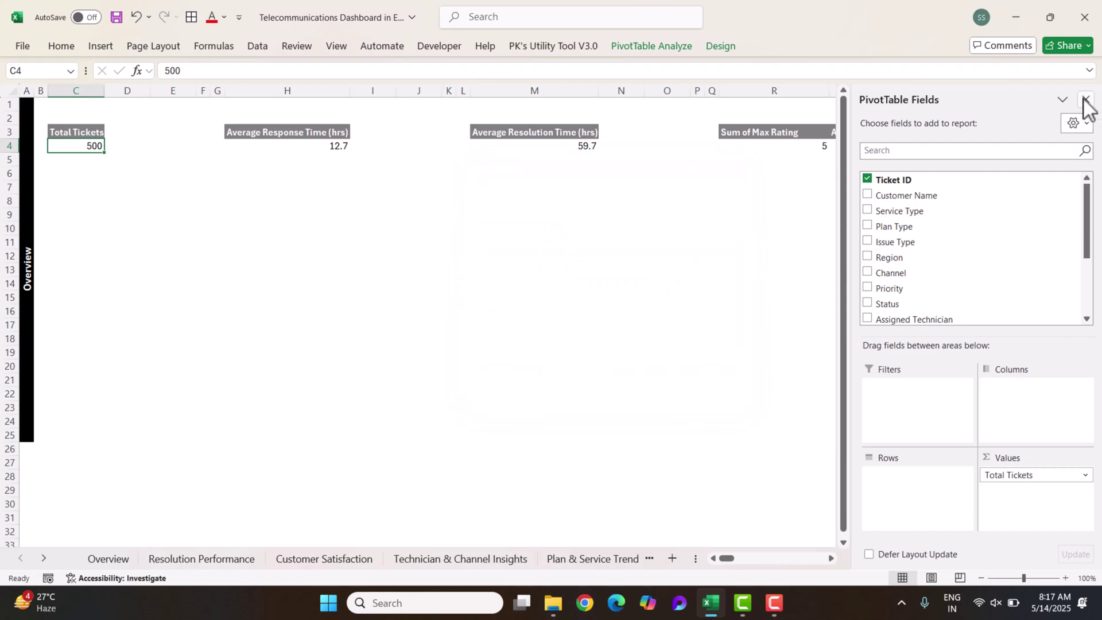
left_click(1086, 100)
Step: Examine the Average Response Time, Average Resolution Time and Avg. Customer Rating pivot tables on the Support sheet
left_click(328, 145)
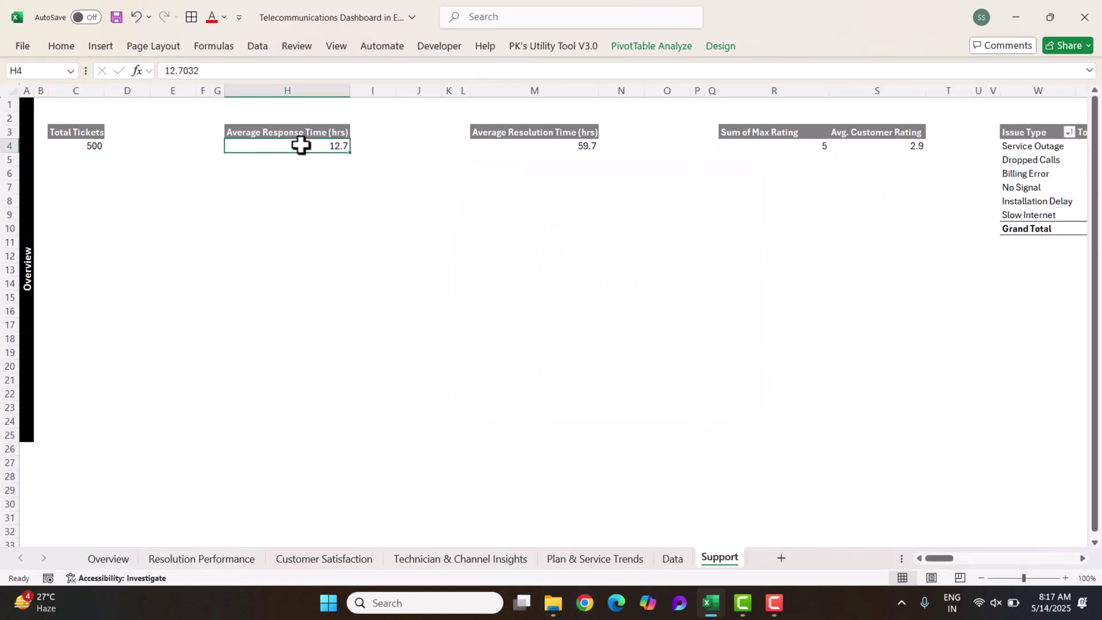
left_click(581, 146)
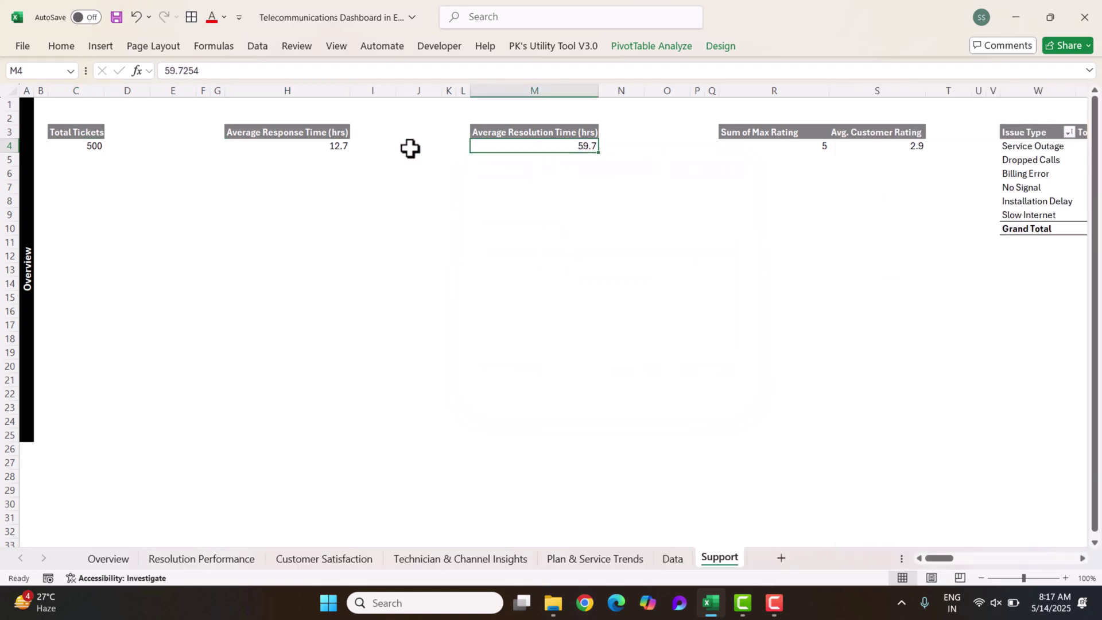
left_click_drag(942, 558, 950, 559)
left_click(536, 136)
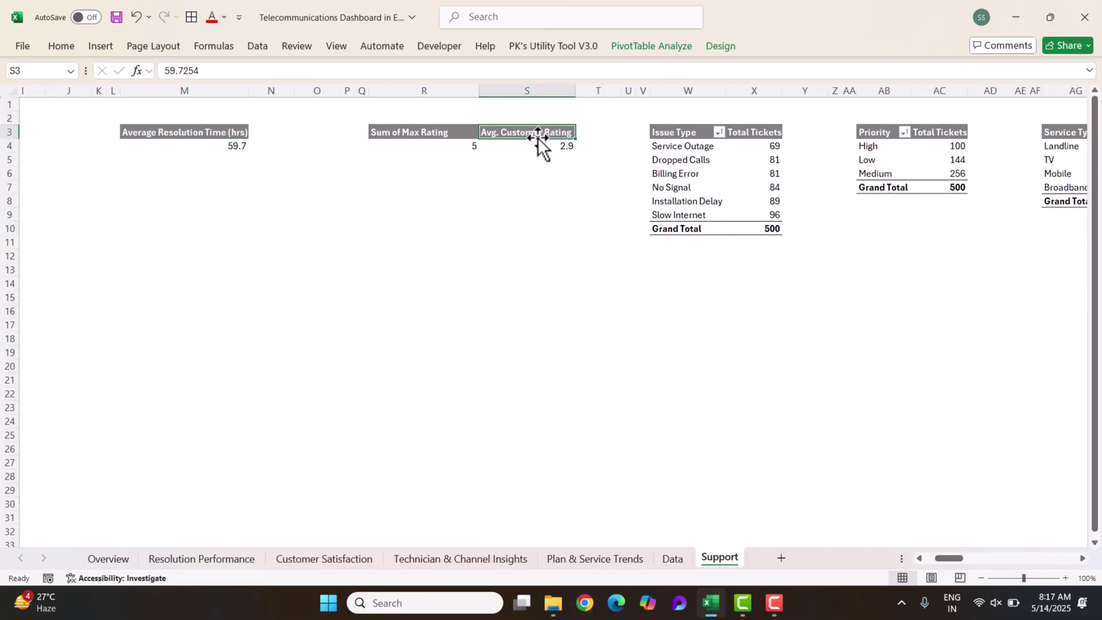
left_click(562, 147)
Step: View the customer rating card on the Overview sheet and compare it with the Support sheet's Max Rating and Avg. Customer Rating cells
left_click(108, 559)
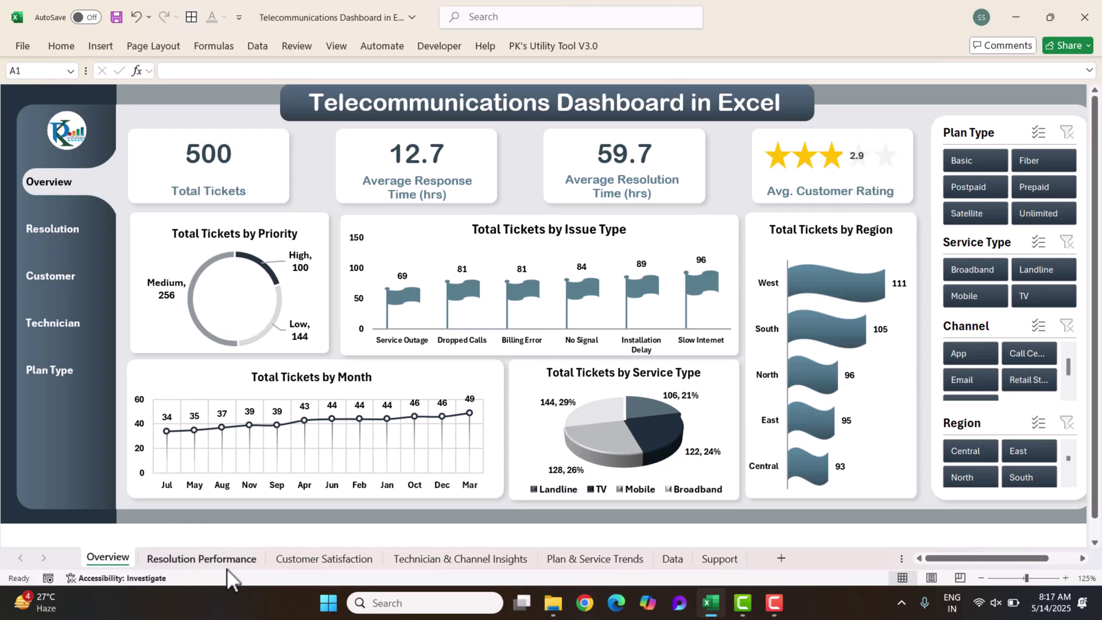
left_click(715, 559)
left_click(506, 122)
left_click(560, 145)
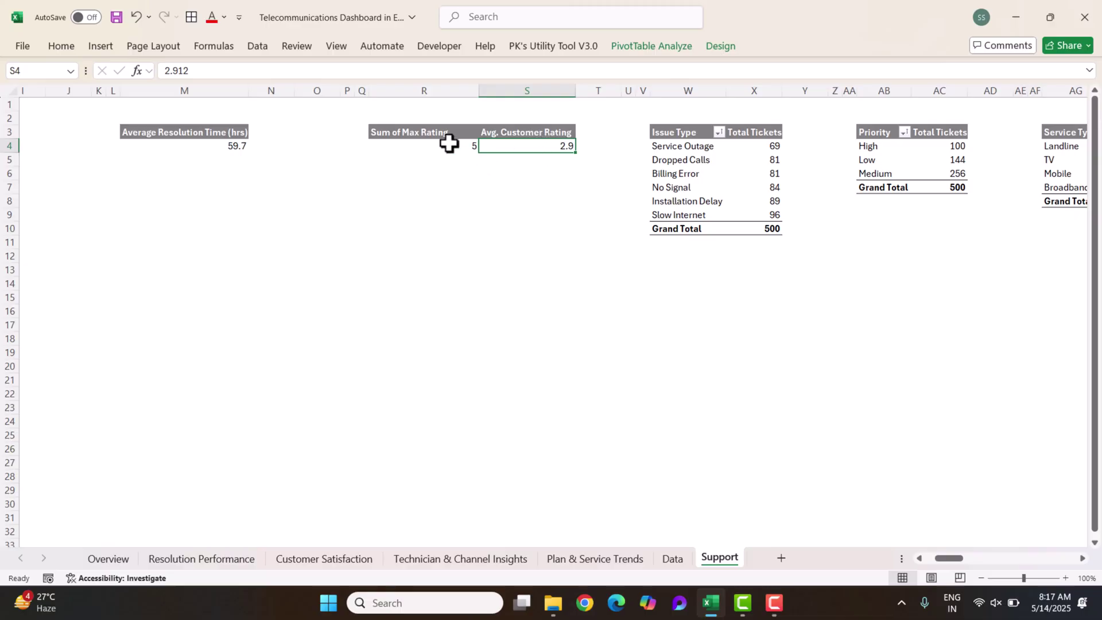
left_click(445, 143)
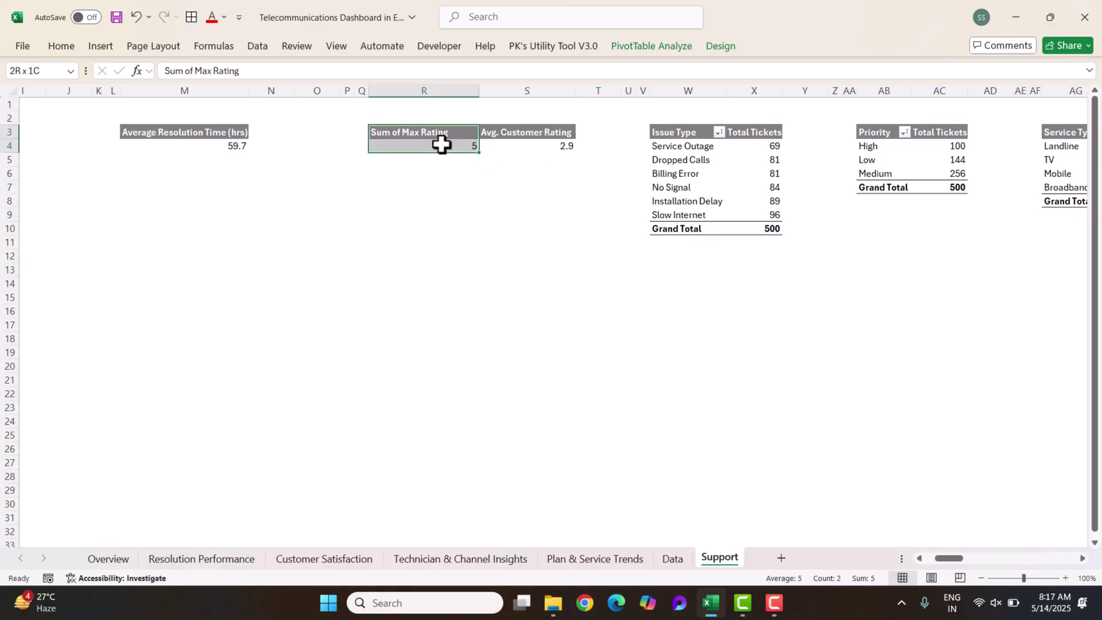
left_click(542, 146)
left_click(430, 147)
left_click(530, 149)
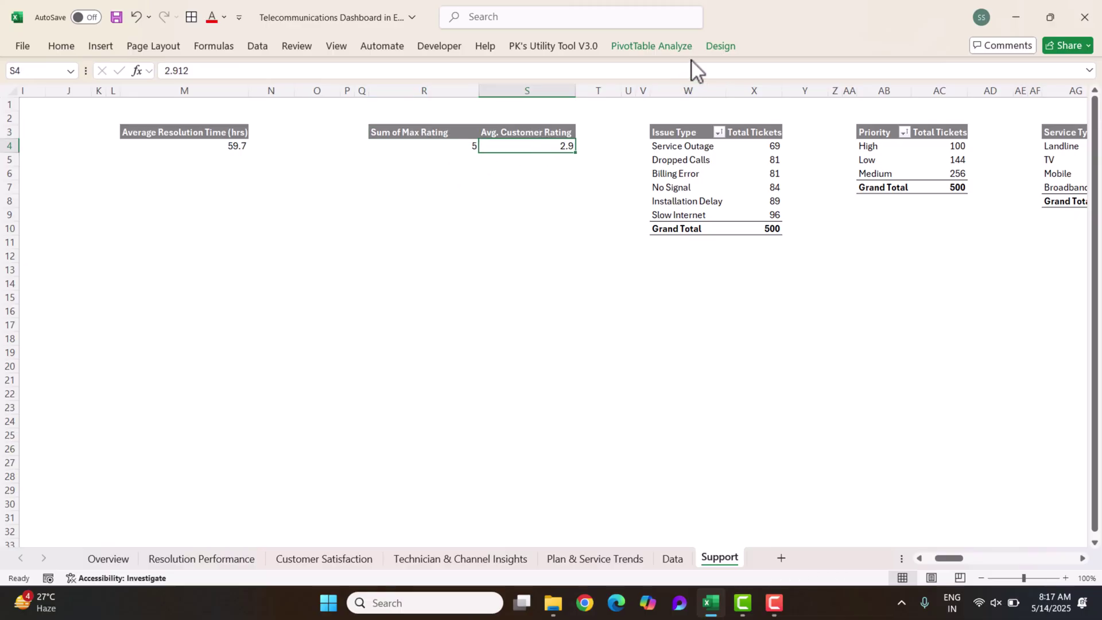
Step: Check the formula of the Max Rating calculated field in the rating pivot table, and close the dialog without changes
left_click(671, 53)
double_click(670, 52)
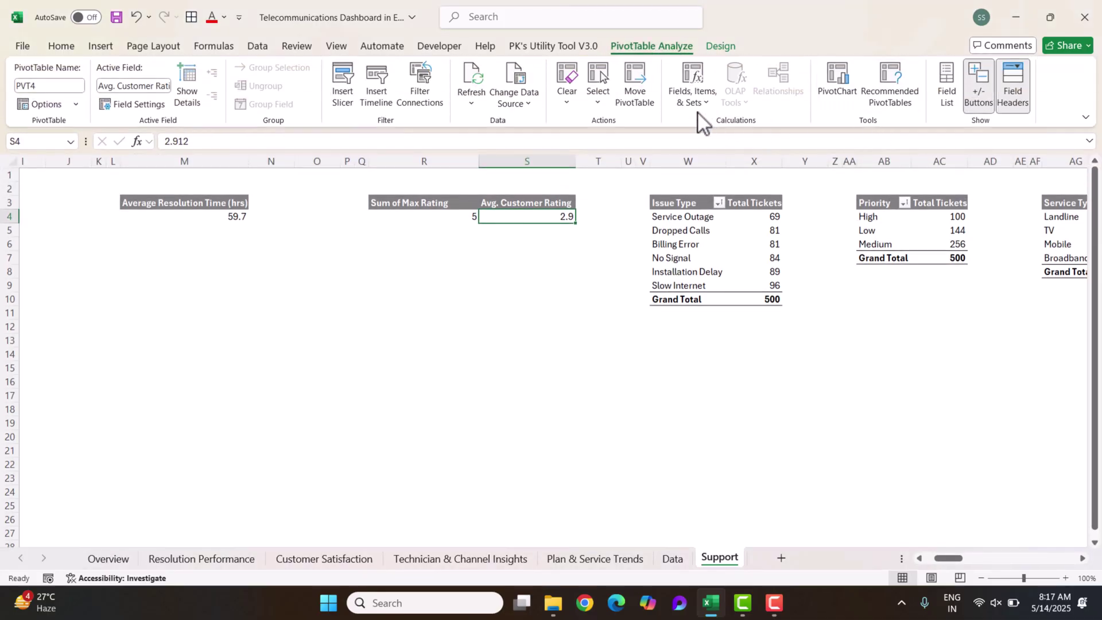
left_click(700, 99)
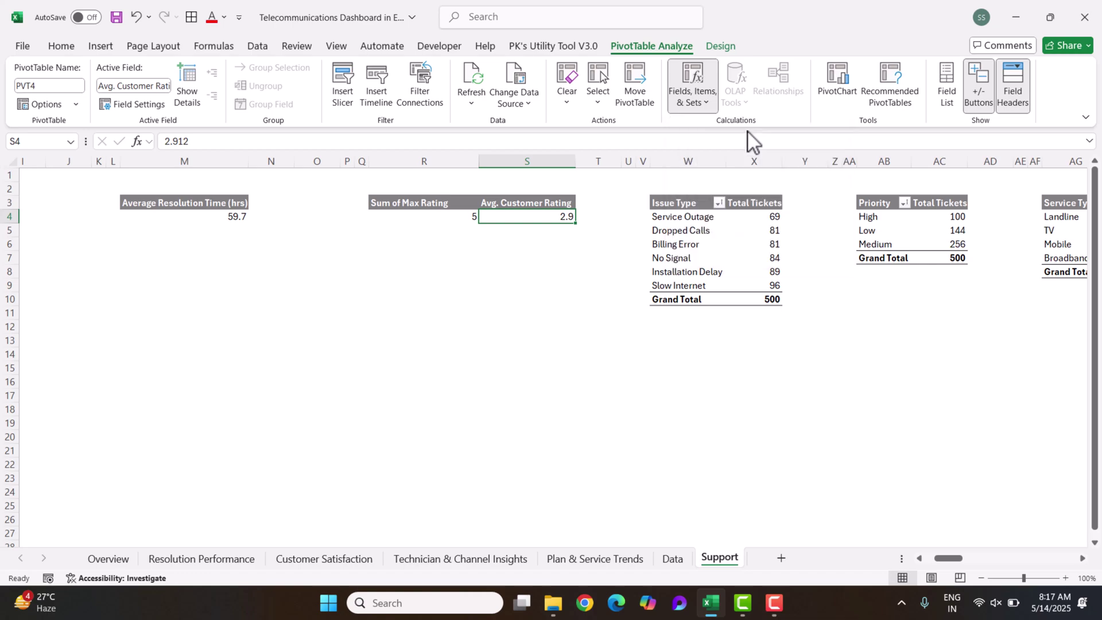
left_click(748, 132)
left_click(689, 197)
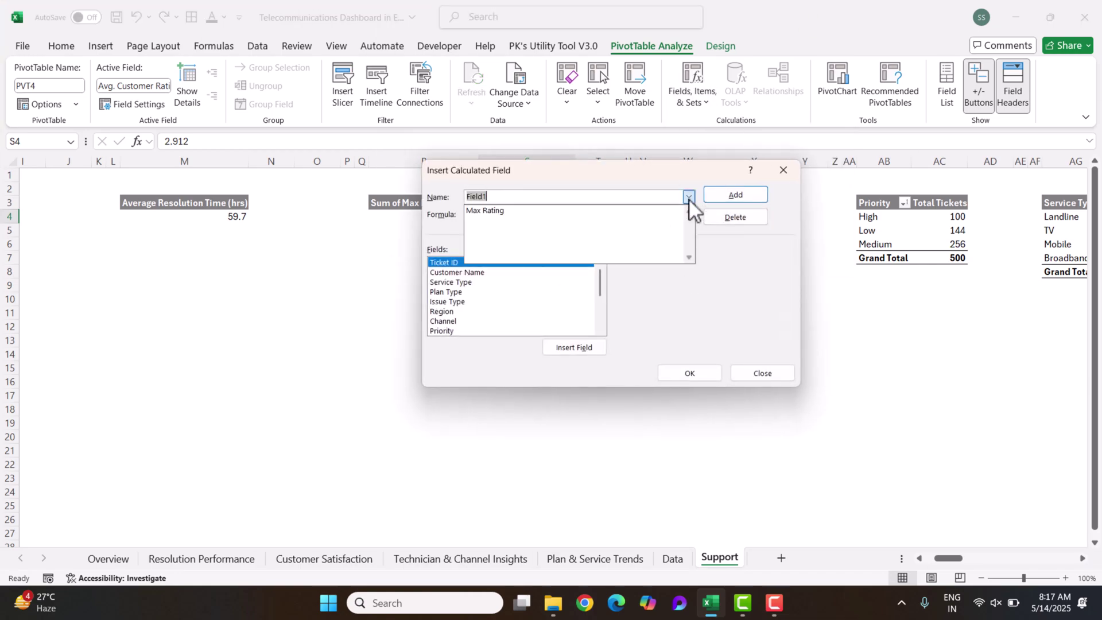
left_click(486, 213)
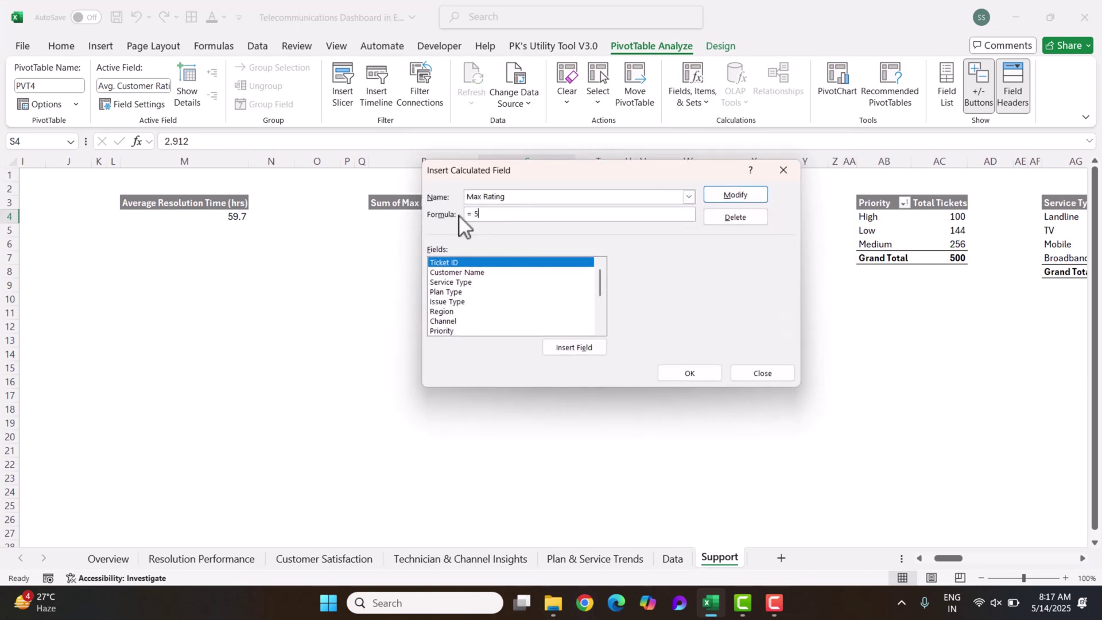
left_click(784, 170)
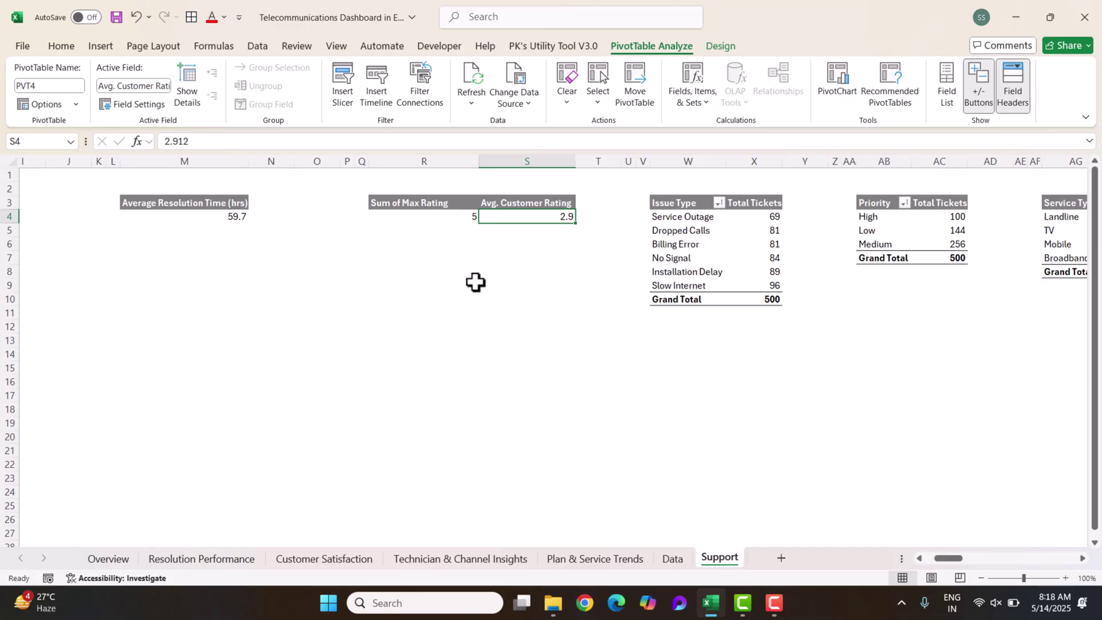
Step: Examine the Sum of Max Rating and Avg. Customer Rating headers and values in the rating pivot table
left_click_drag(459, 218, 534, 218)
left_click_drag(450, 215, 558, 214)
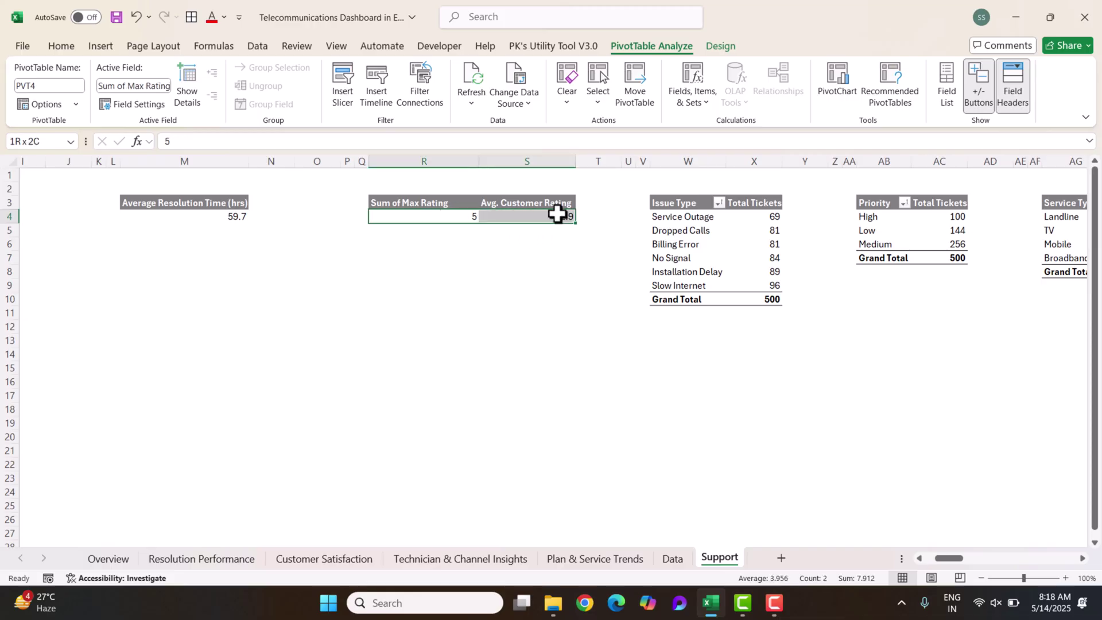
left_click_drag(433, 218, 521, 218)
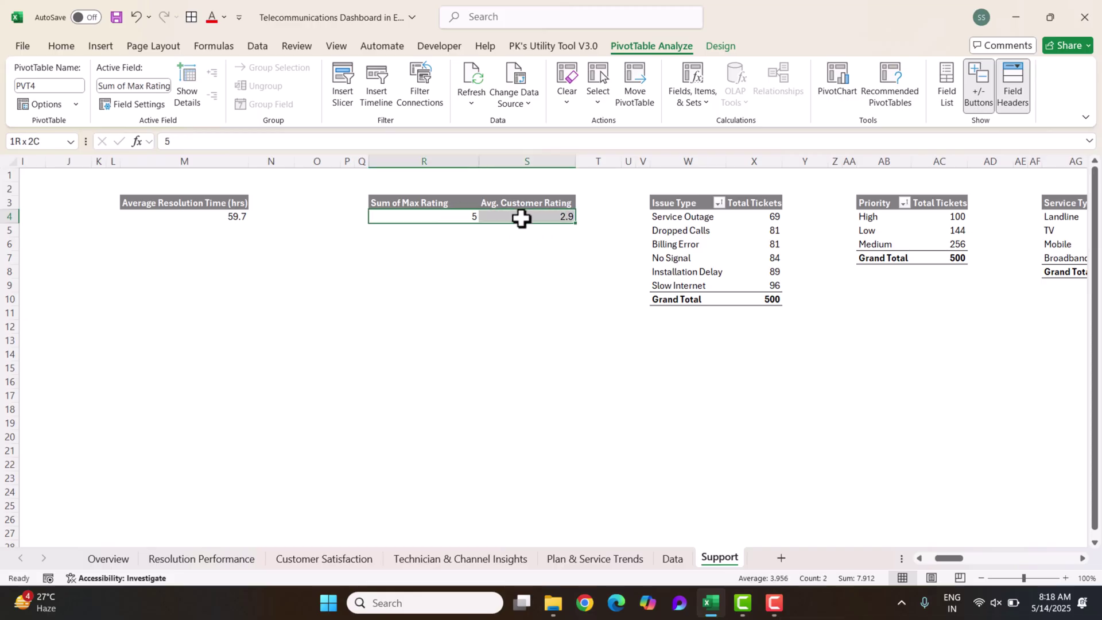
left_click(553, 222)
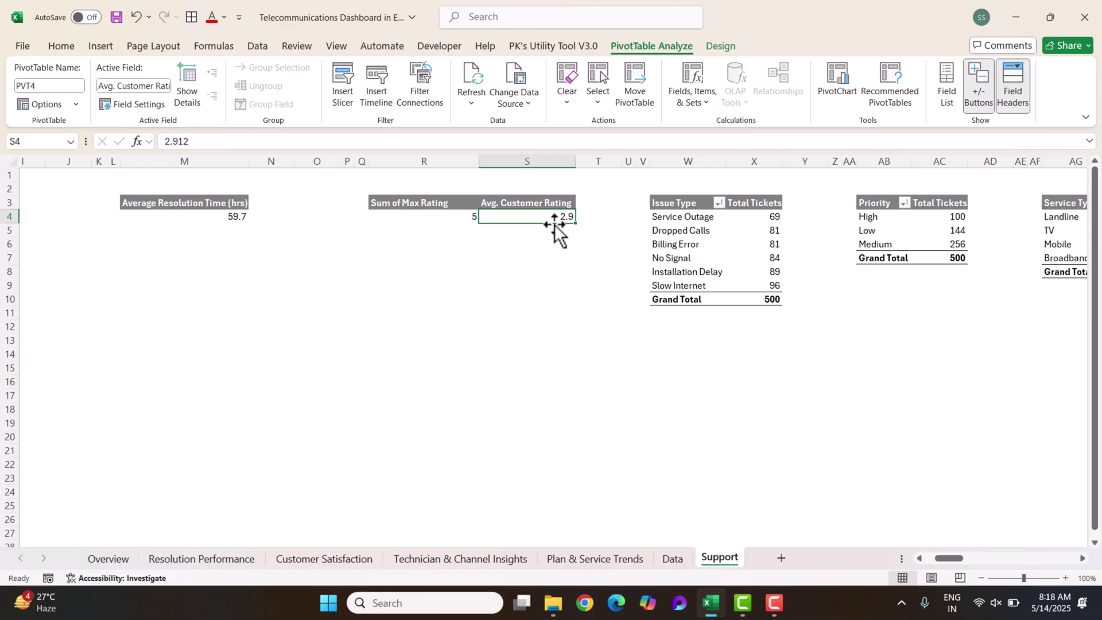
left_click(545, 234)
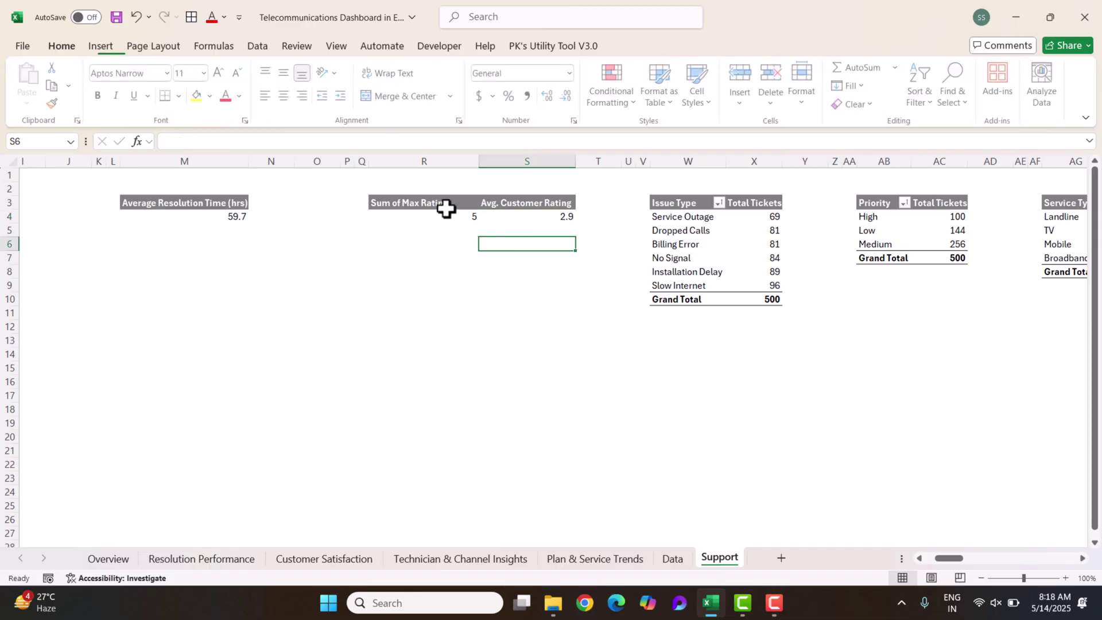
left_click(421, 203)
left_click_drag(420, 203, 546, 219)
left_click(497, 209)
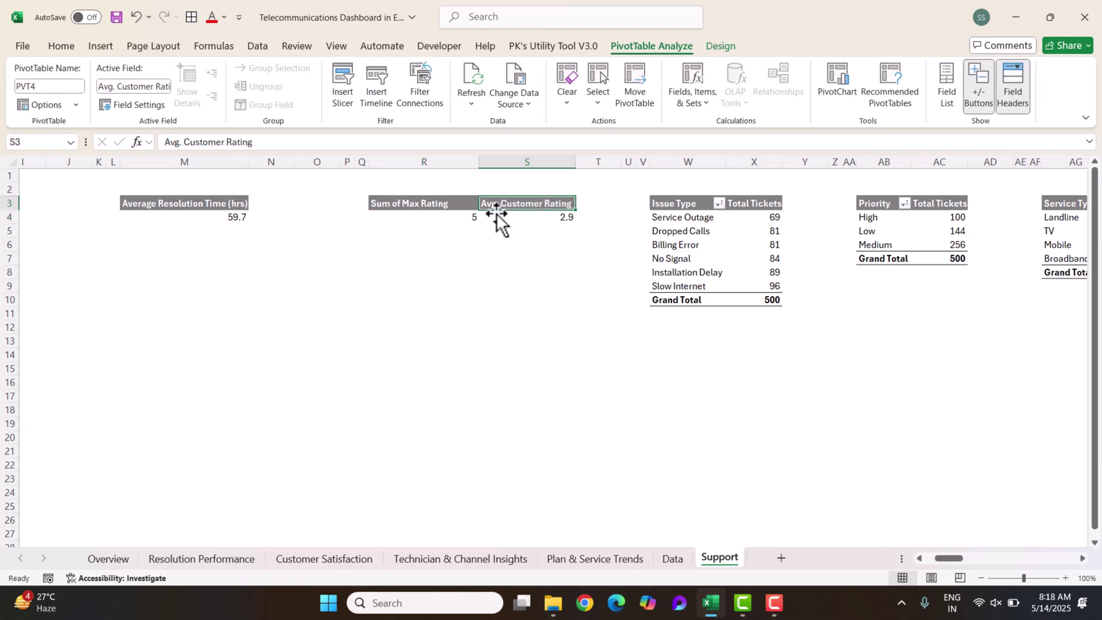
key("Left")
Step: View the Overview sheet's star rating card again, and return to its source pivot table on the Support sheet
left_click(117, 558)
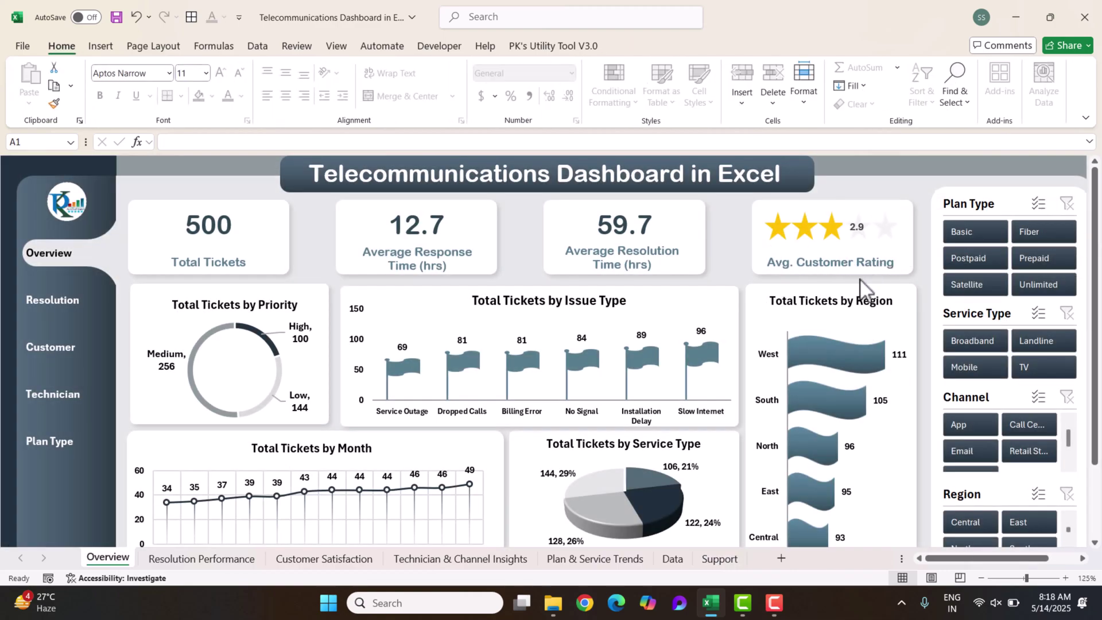
left_click(711, 559)
left_click(505, 286)
left_click_drag(421, 204, 524, 217)
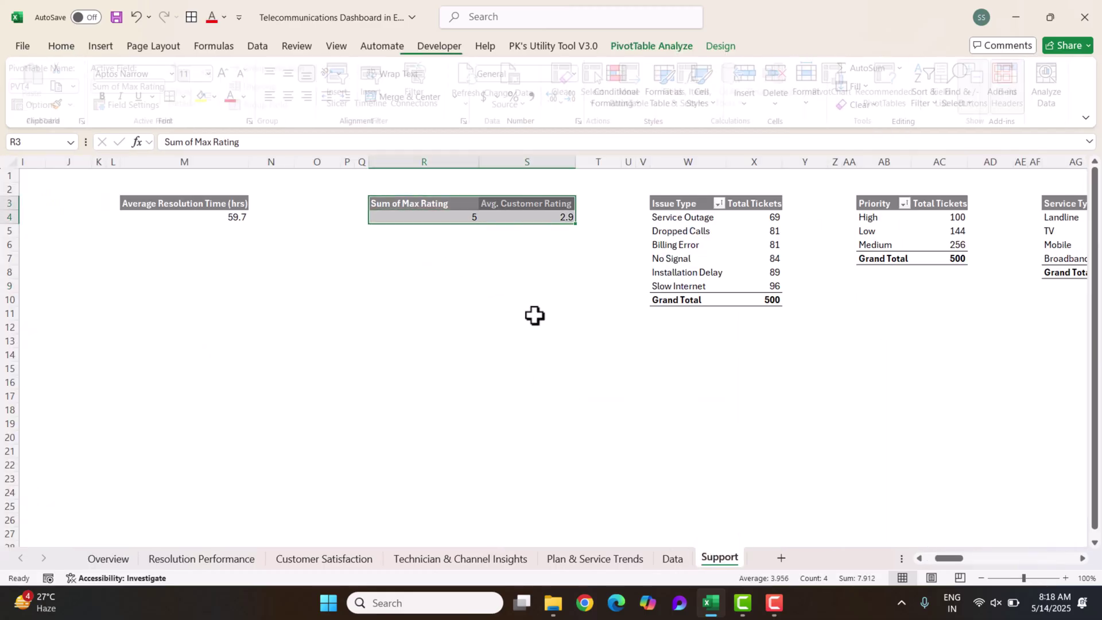
left_click(450, 324)
left_click_drag(421, 204, 529, 210)
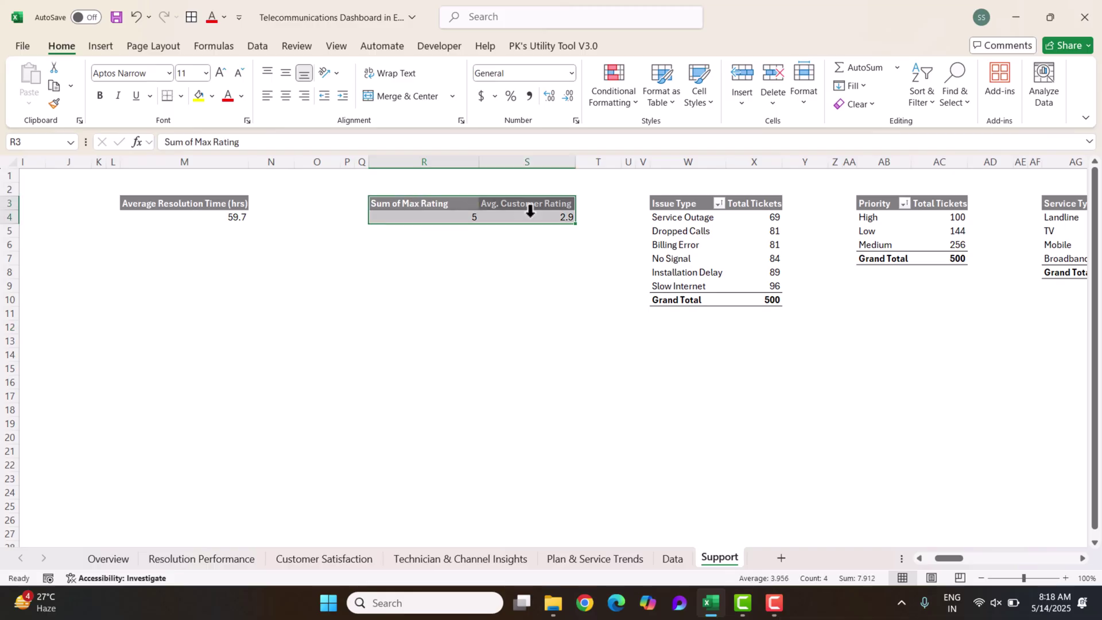
left_click(495, 333)
Step: Reopen the calculated field settings from the Avg. Customer Rating value, review Max Rating's formula and its entry among the fields, and close them
left_click(502, 214)
right_click(503, 214)
key("Escape")
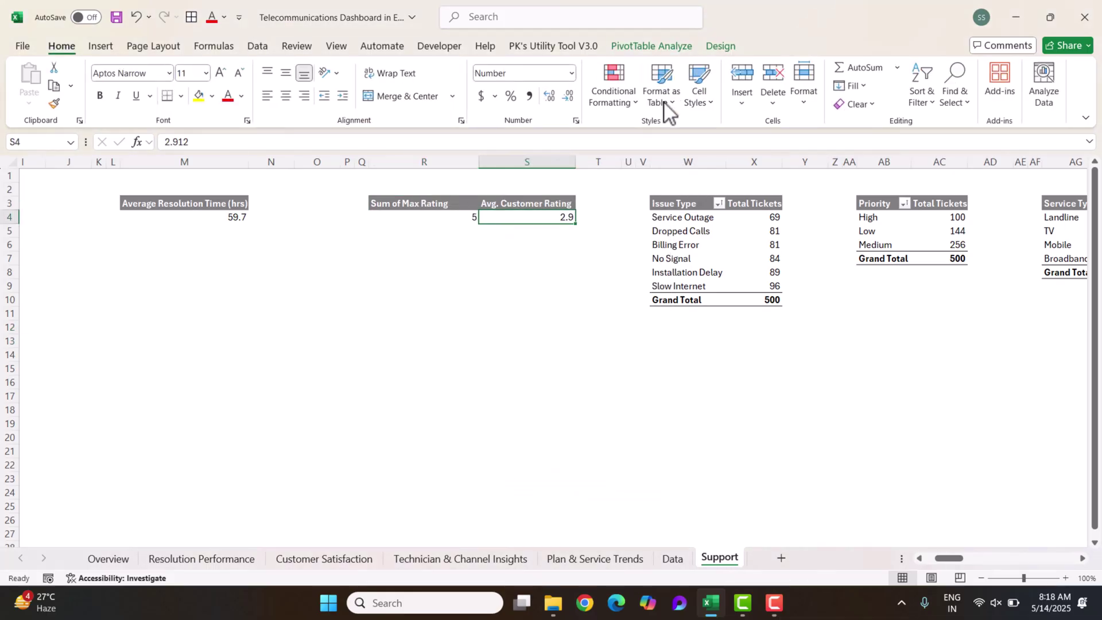
left_click(647, 47)
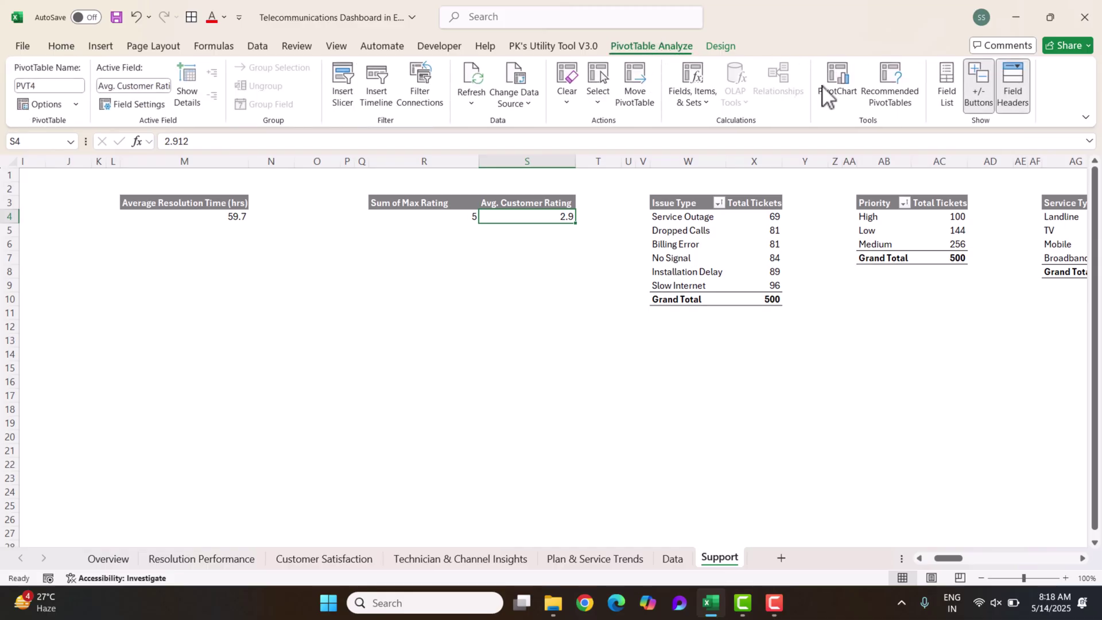
left_click(708, 101)
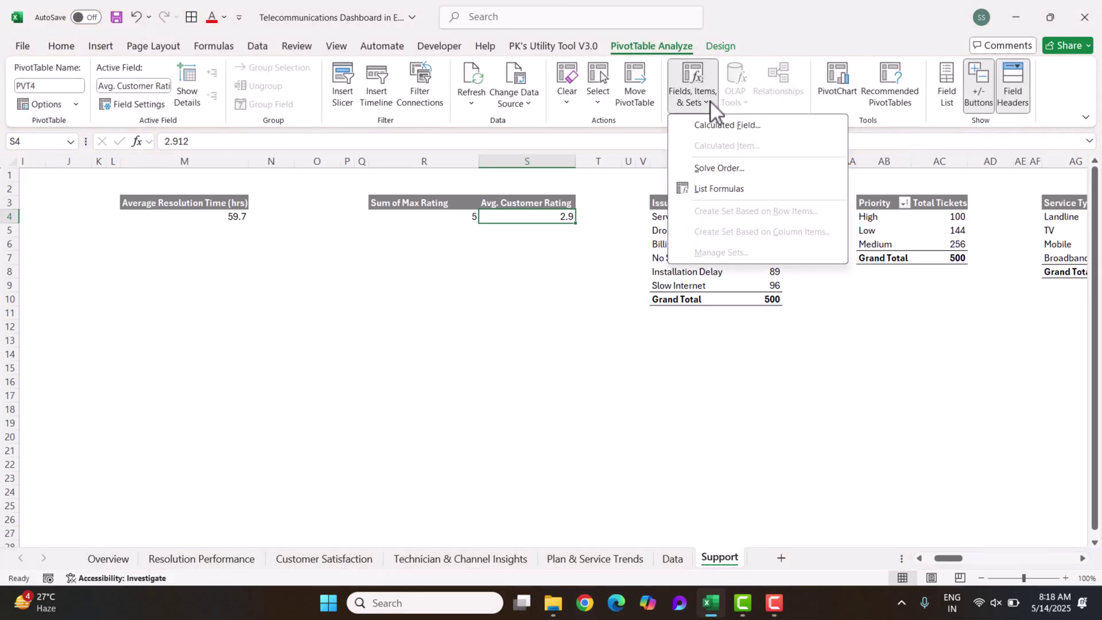
left_click(728, 126)
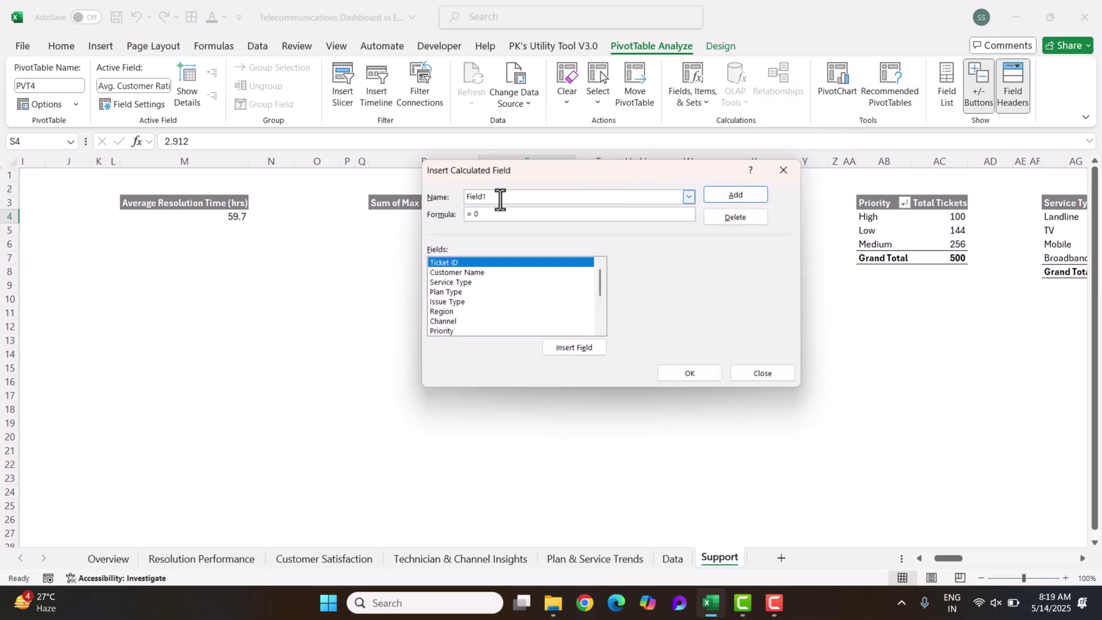
left_click(491, 214)
left_click(688, 196)
left_click(469, 210)
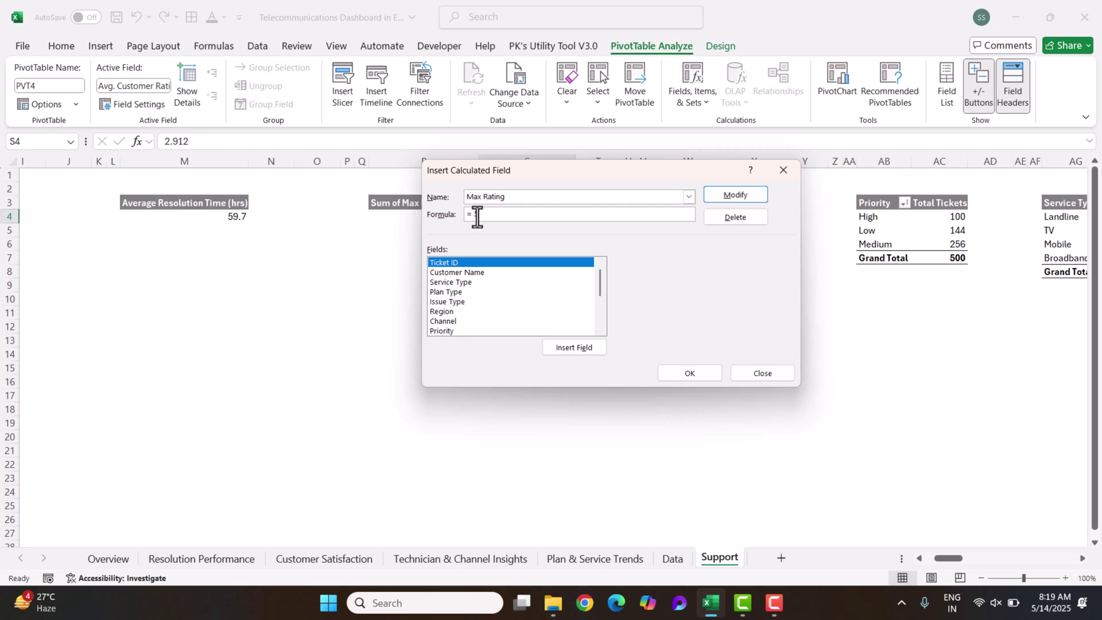
type("5")
left_click_drag(599, 275, 598, 320)
left_click(431, 331)
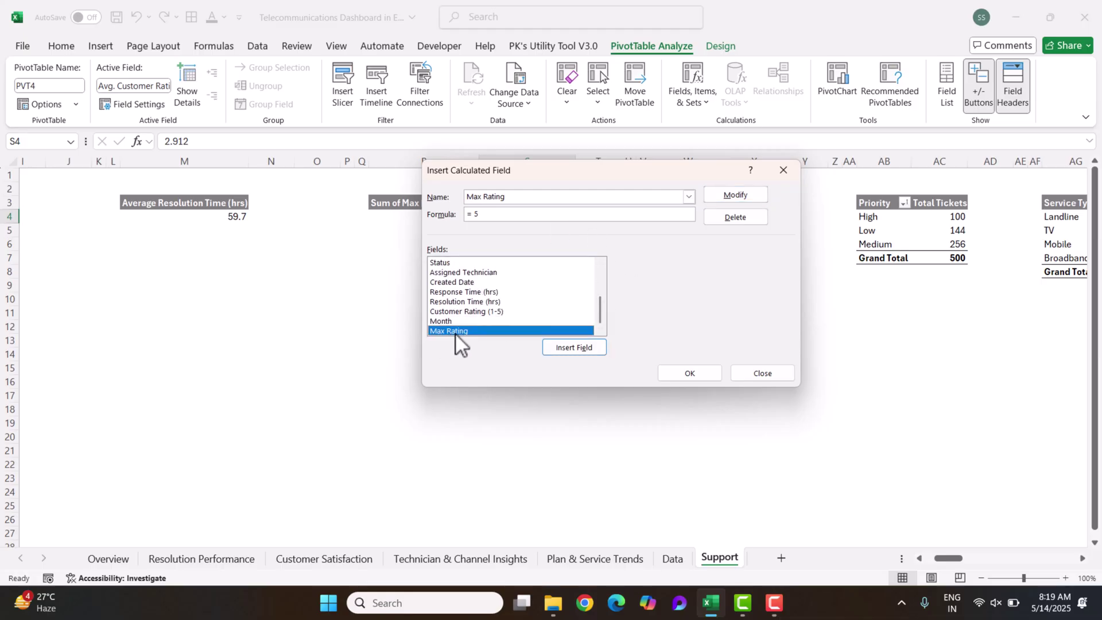
left_click(762, 373)
Step: Review the rating pivot table's field list and the Avg. Customer Rating value field settings without changes, and close both
right_click(532, 216)
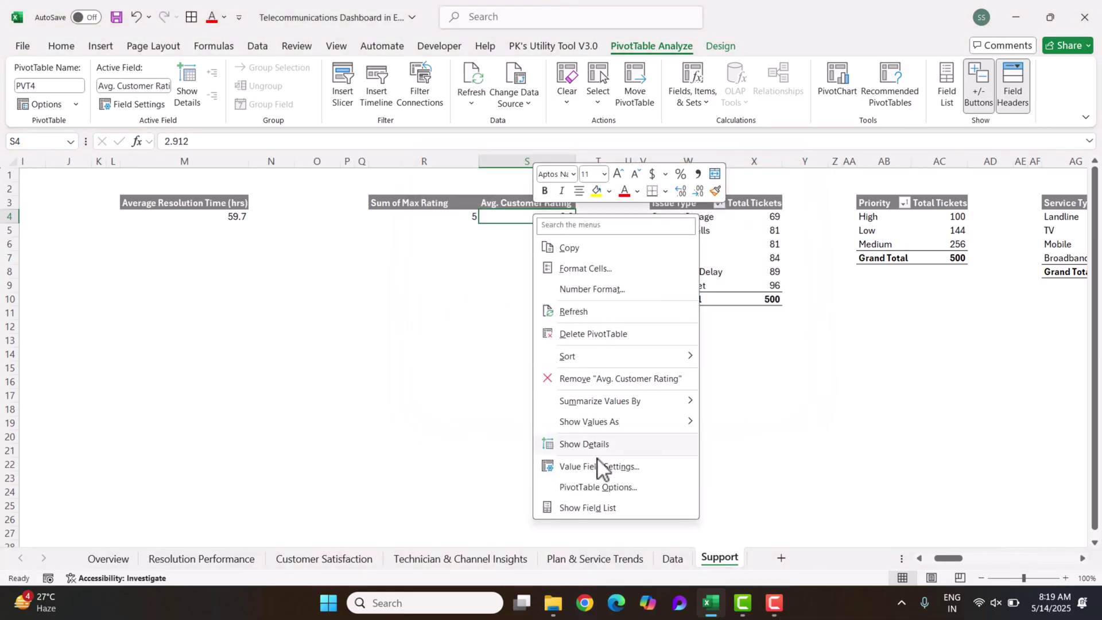
left_click(583, 512)
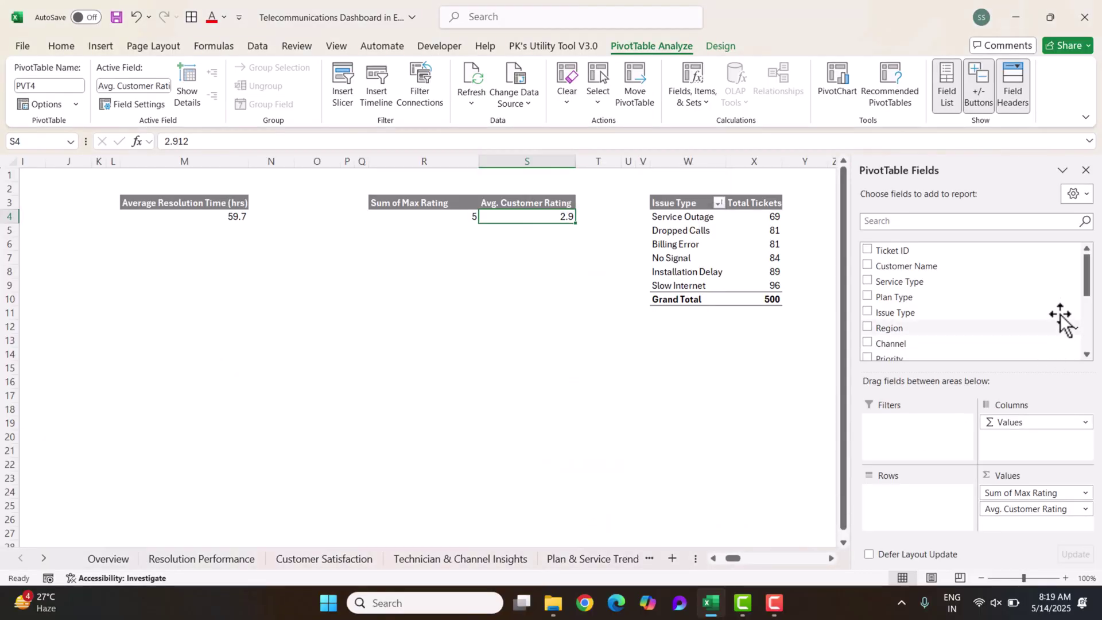
scroll(895, 339, "down", 5)
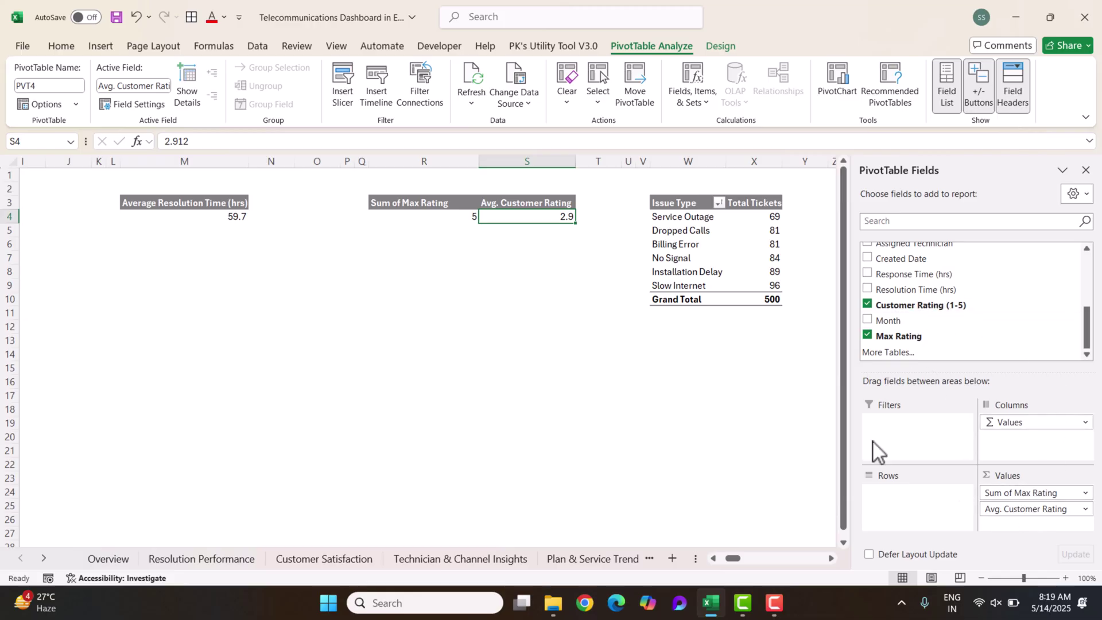
double_click(548, 204)
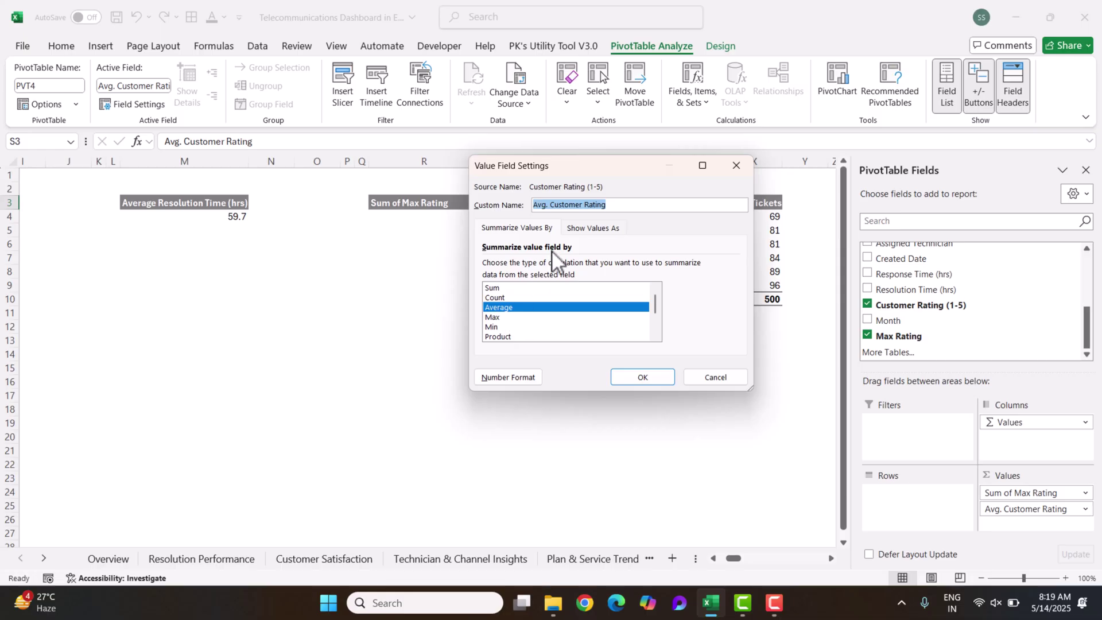
left_click(736, 166)
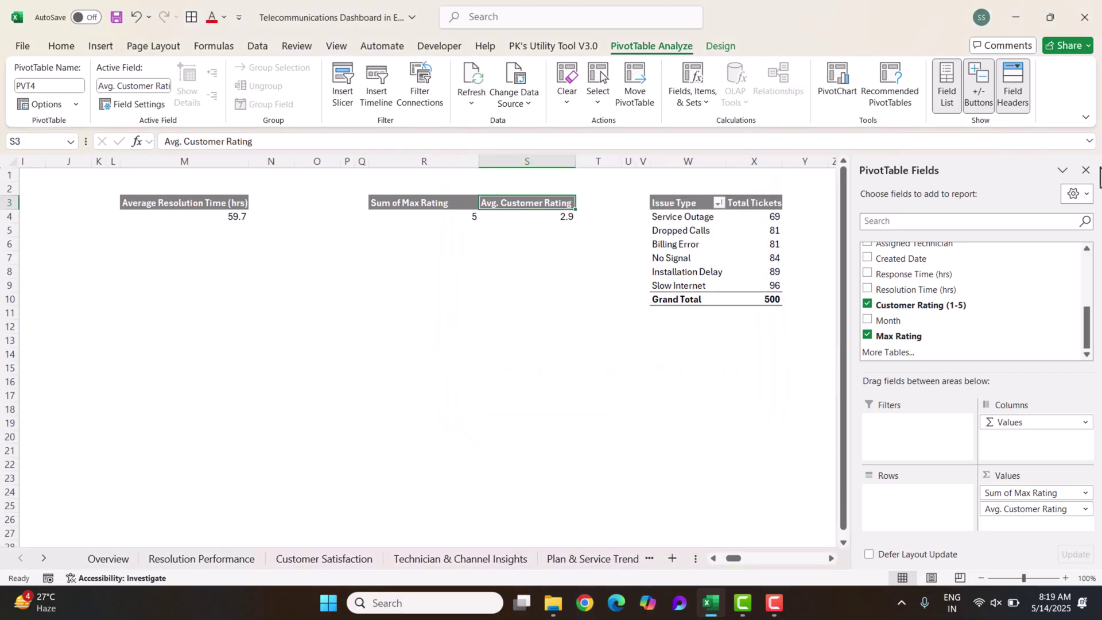
left_click(1086, 170)
Step: Insert a 2-D clustered bar chart from the Sum of Max Rating and Avg. Customer Rating pivot table, and place it below the table
left_click_drag(438, 217, 482, 217)
left_click(550, 217)
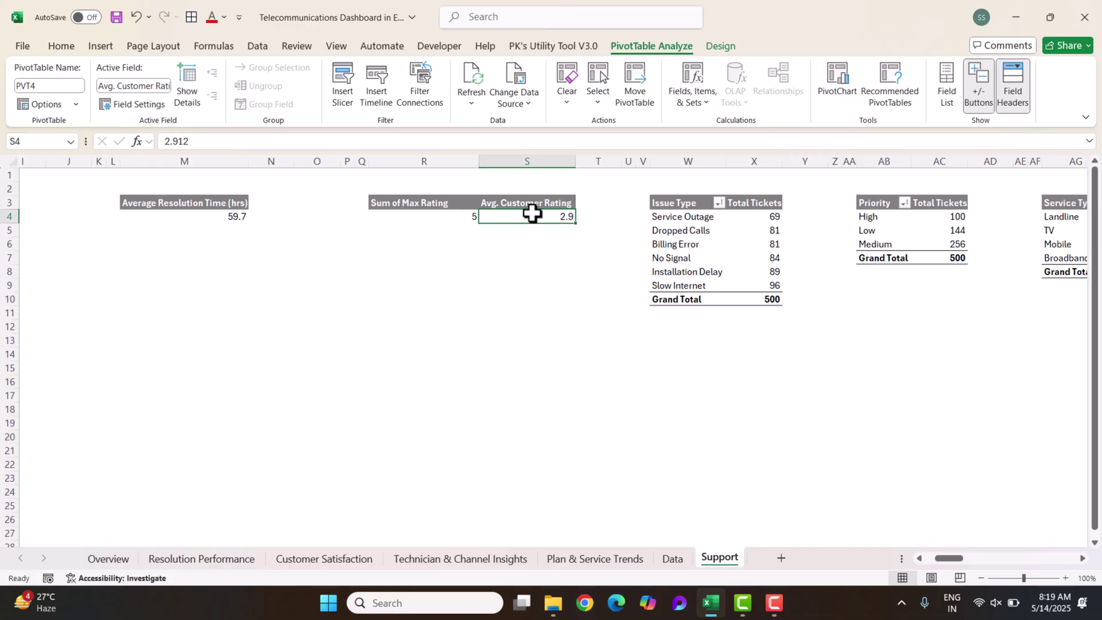
left_click_drag(396, 204, 542, 216)
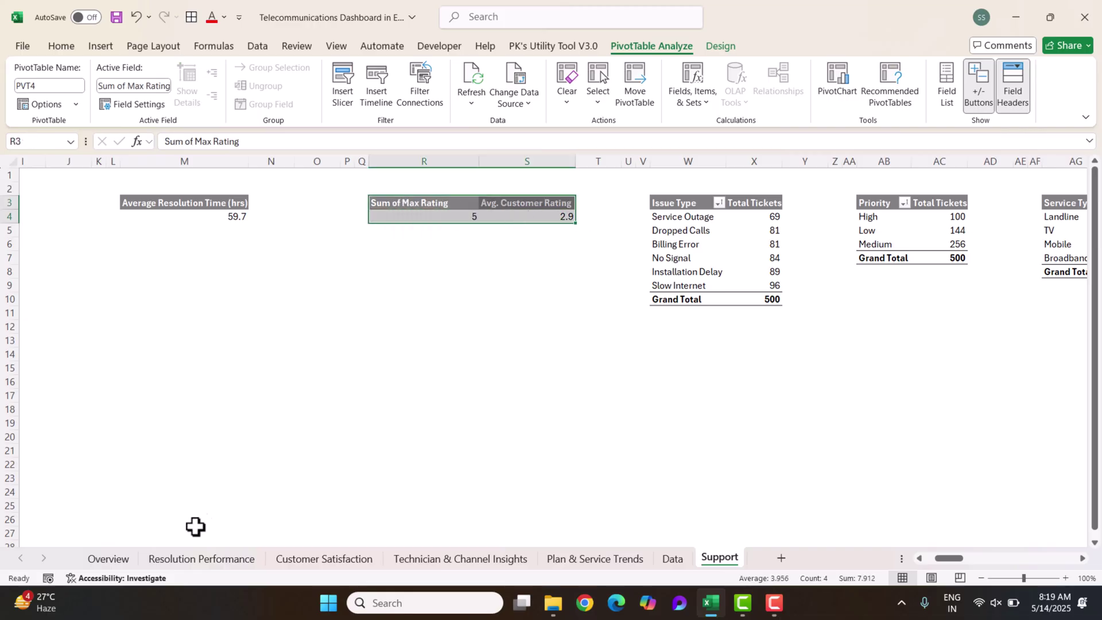
left_click_drag(426, 205, 512, 218)
left_click(107, 49)
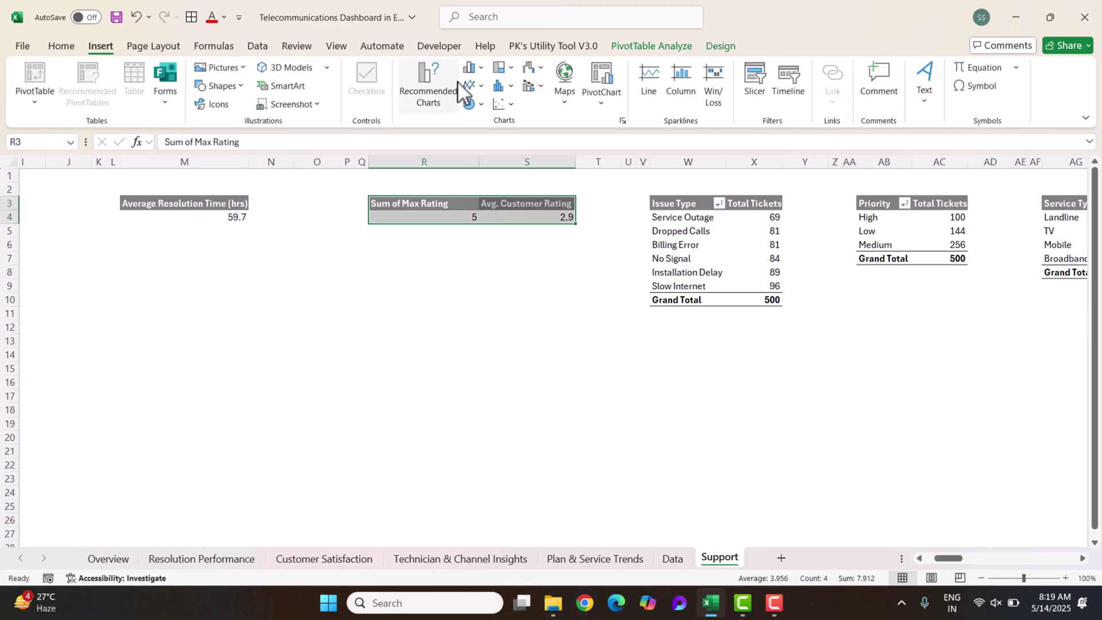
left_click(481, 68)
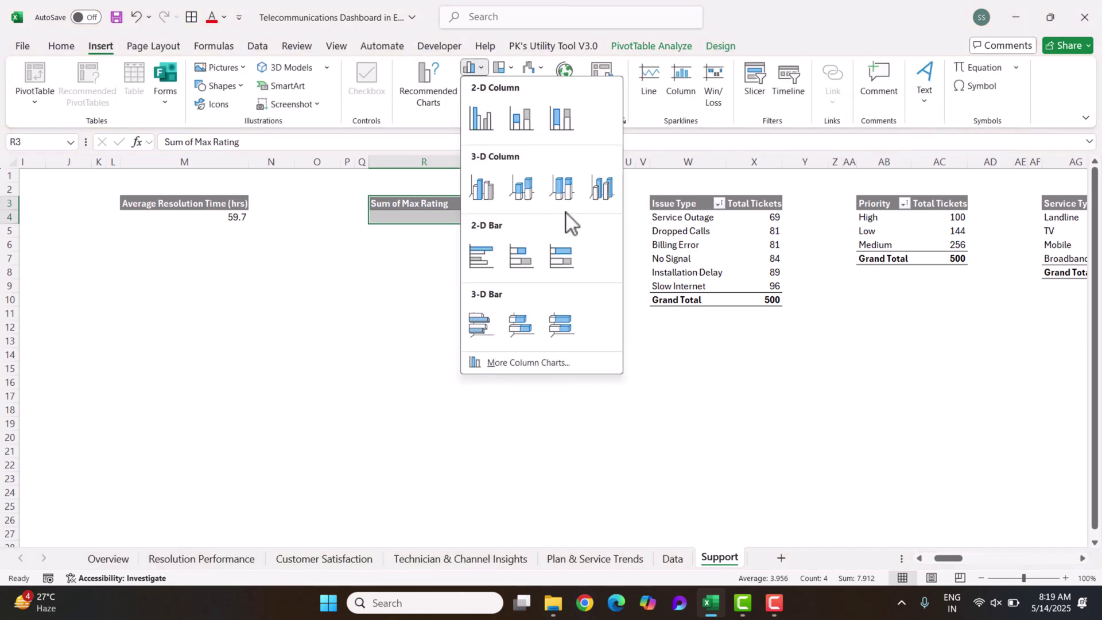
left_click(486, 260)
left_click_drag(576, 267, 468, 263)
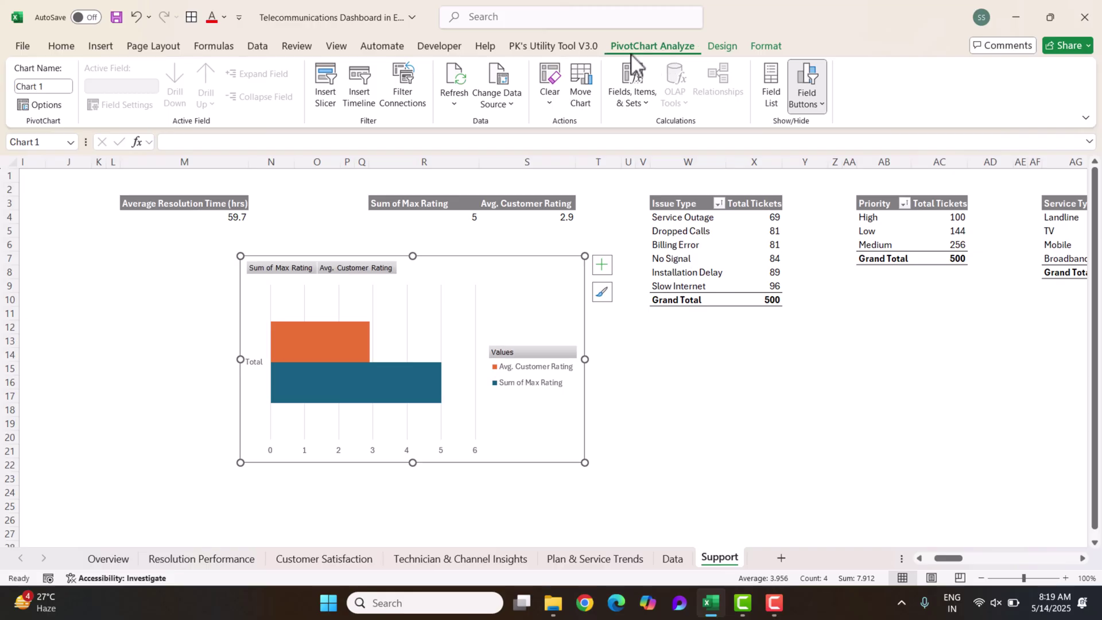
Step: Hide all field buttons on the rating bar chart and remove its legend, gridlines and axes
left_click(822, 106)
left_click(835, 232)
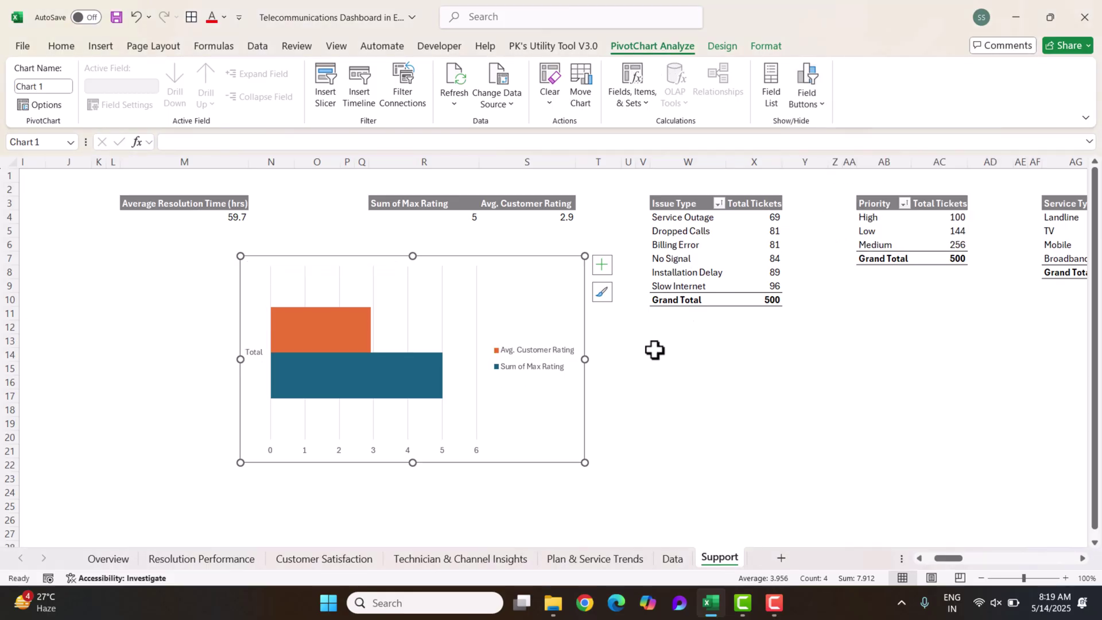
left_click(539, 370)
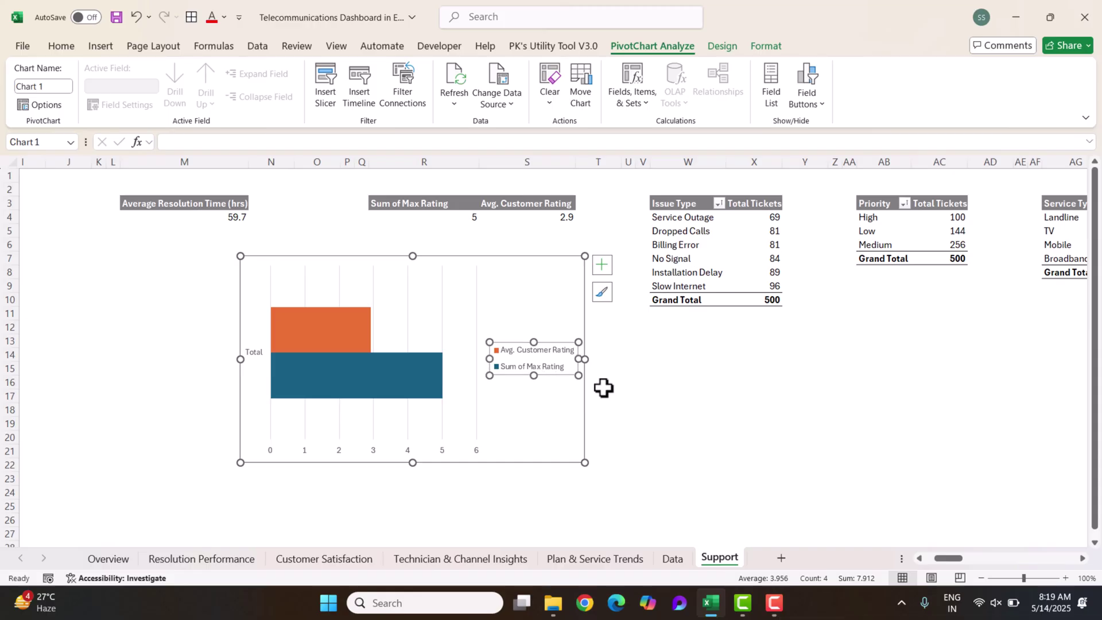
key("Delete")
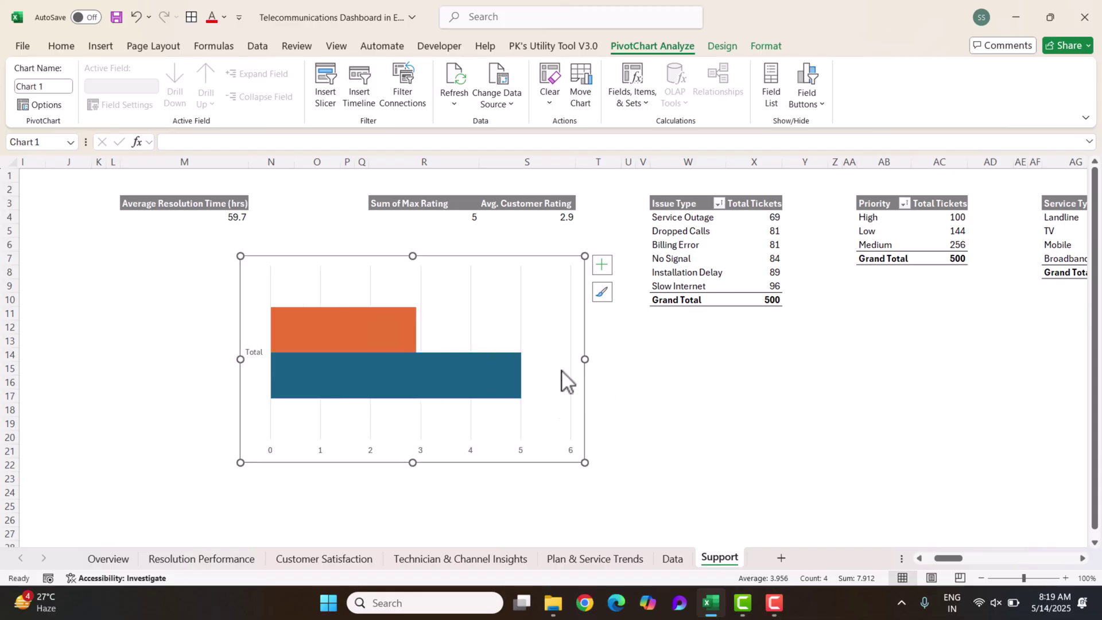
left_click(603, 264)
left_click(635, 367)
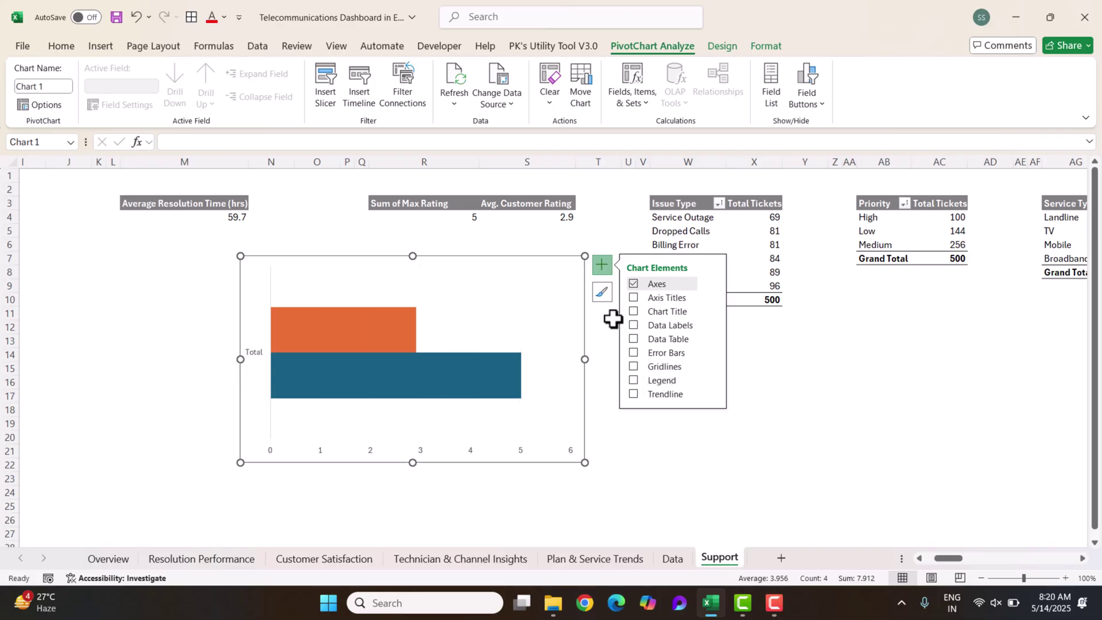
left_click(633, 283)
Step: Shrink the rating bar chart to about rows 10 to 19 in height and narrow it slightly, and deselect it
left_click_drag(411, 459, 429, 381)
left_click_drag(448, 270, 448, 310)
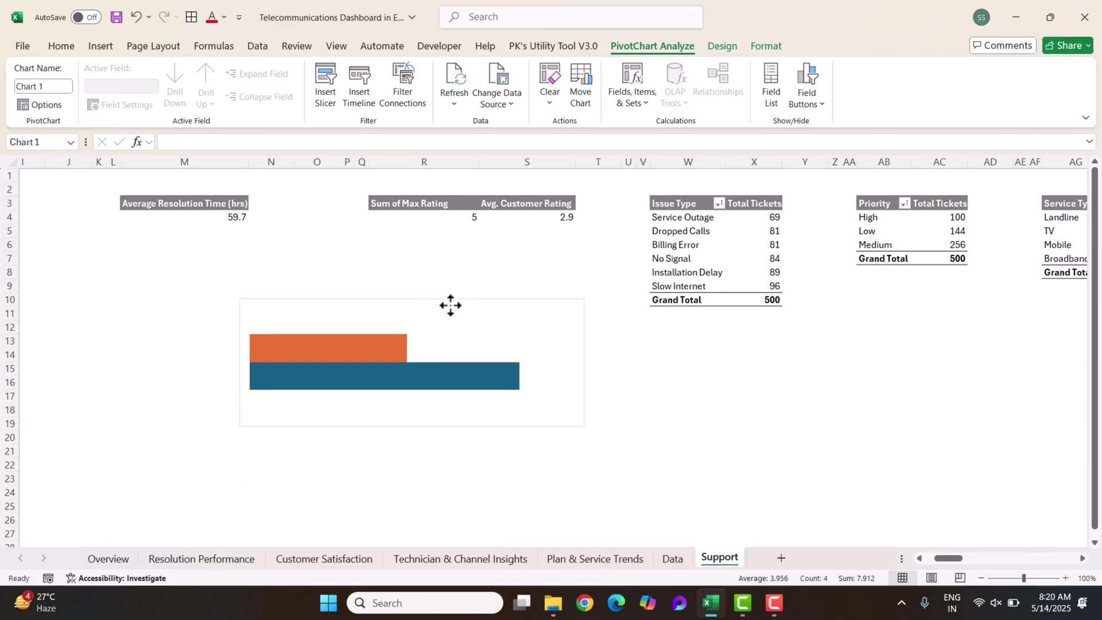
left_click_drag(585, 358, 575, 361)
left_click(669, 369)
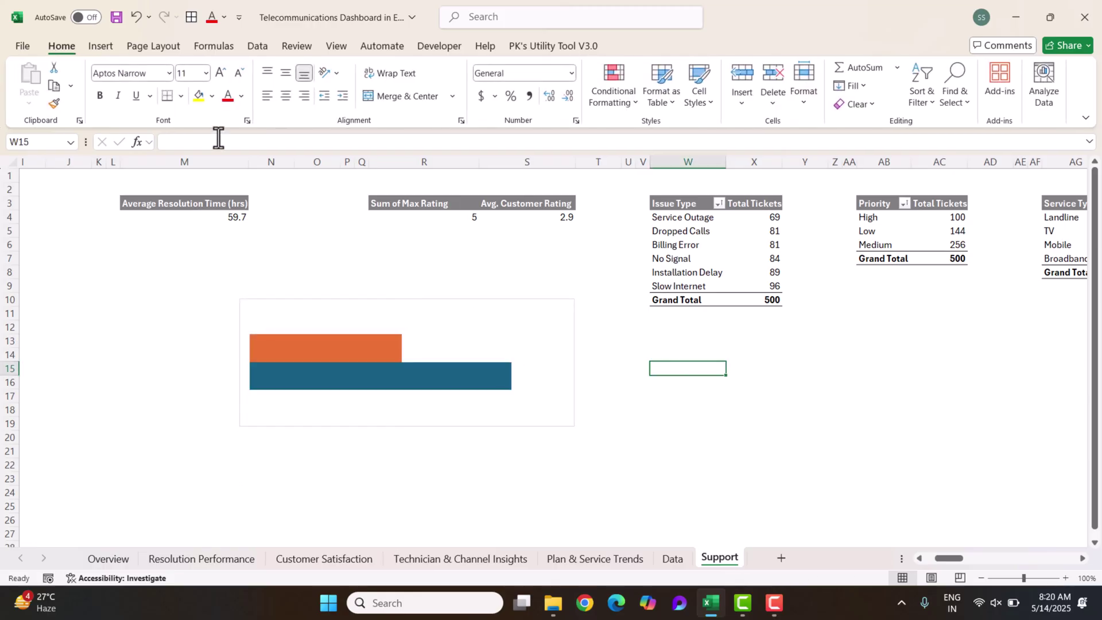
Step: Insert a 5-point star shape, 2.54 cm by 2.54 cm, below the Issue Type pivot table
left_click(112, 47)
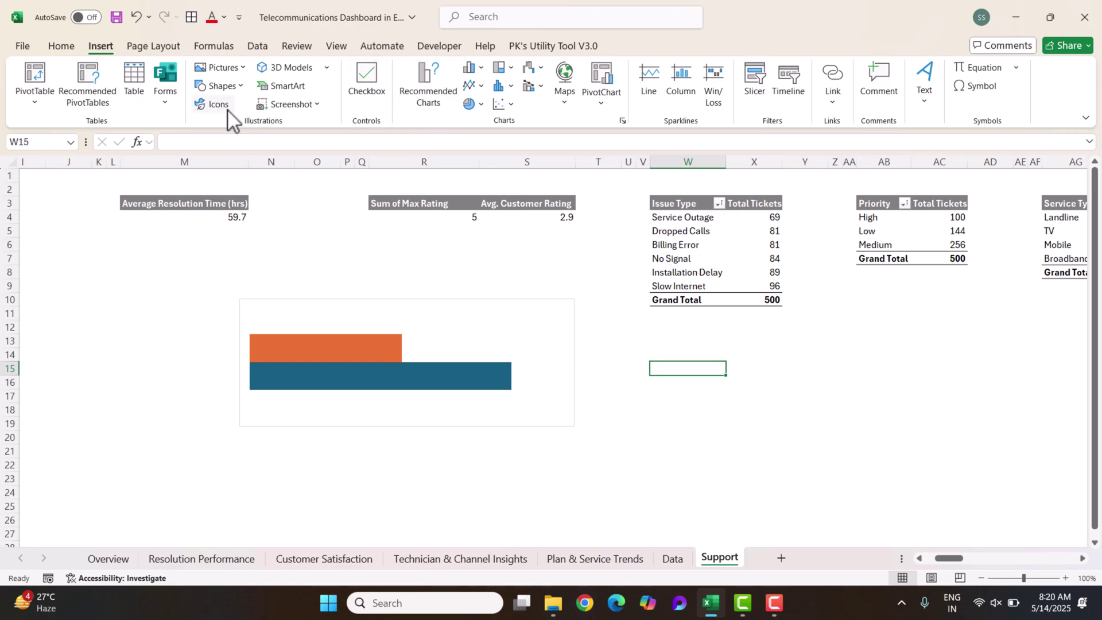
left_click(239, 88)
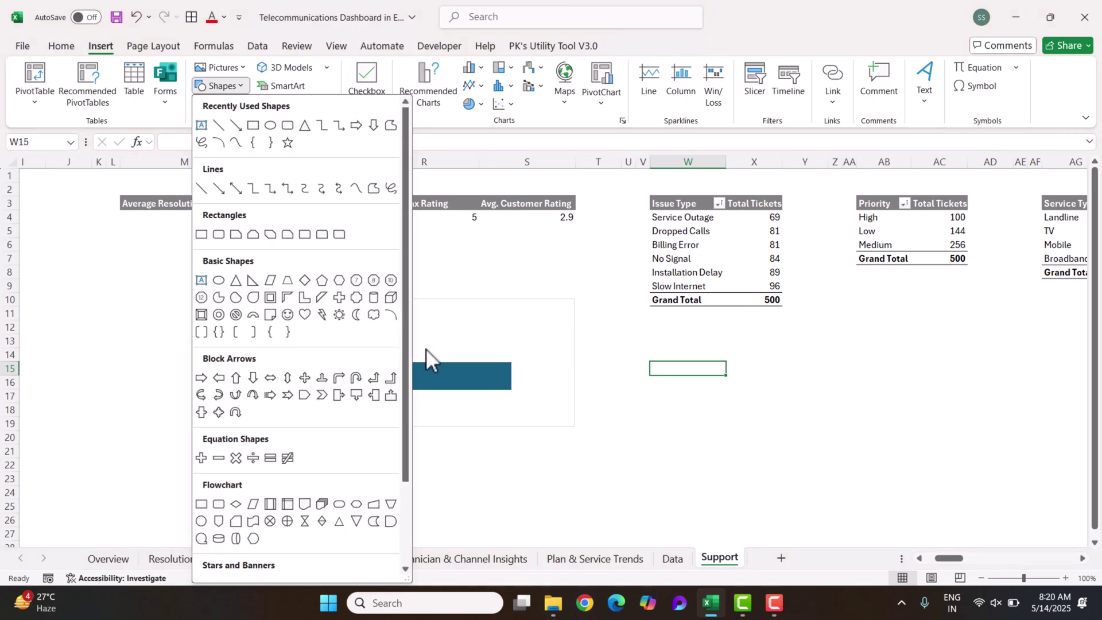
scroll(384, 482, "down", 3)
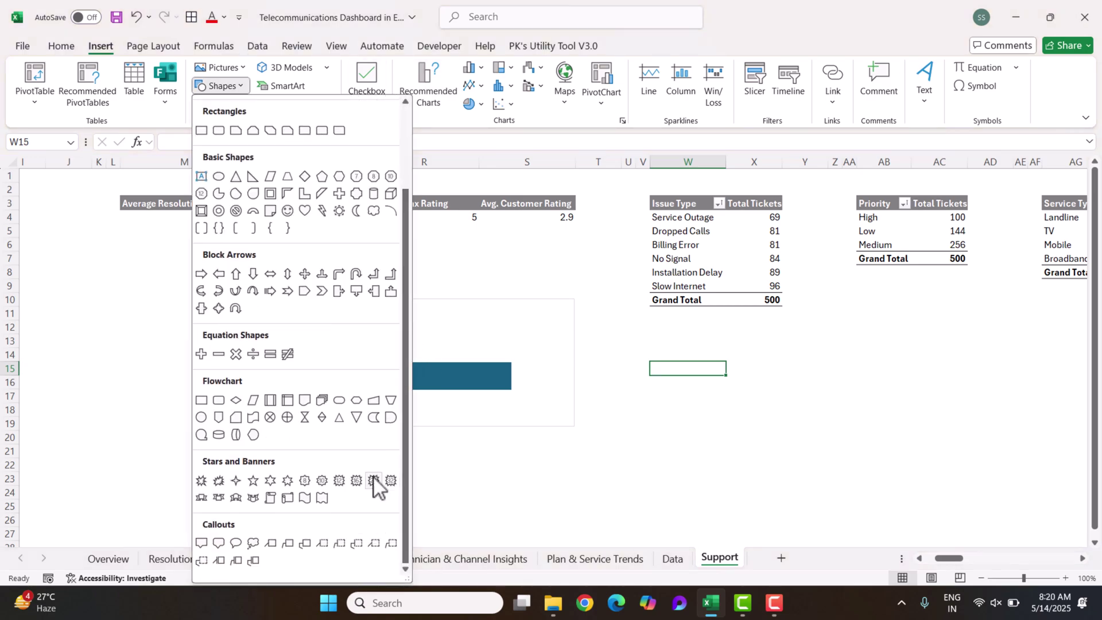
left_click(253, 481)
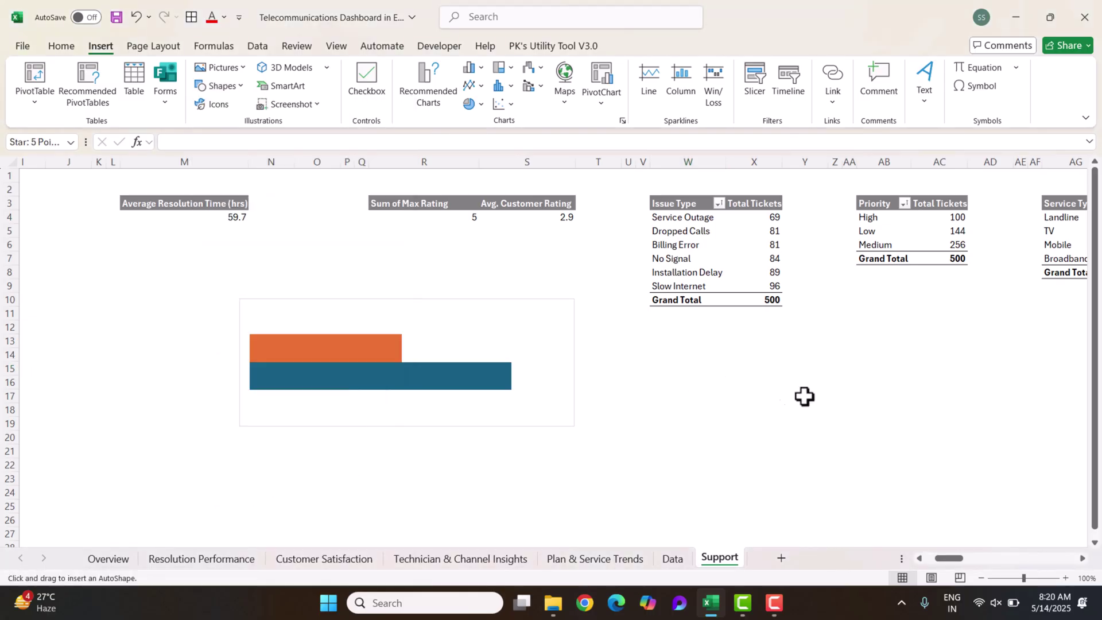
left_click(781, 425)
left_click_drag(781, 425, 734, 394)
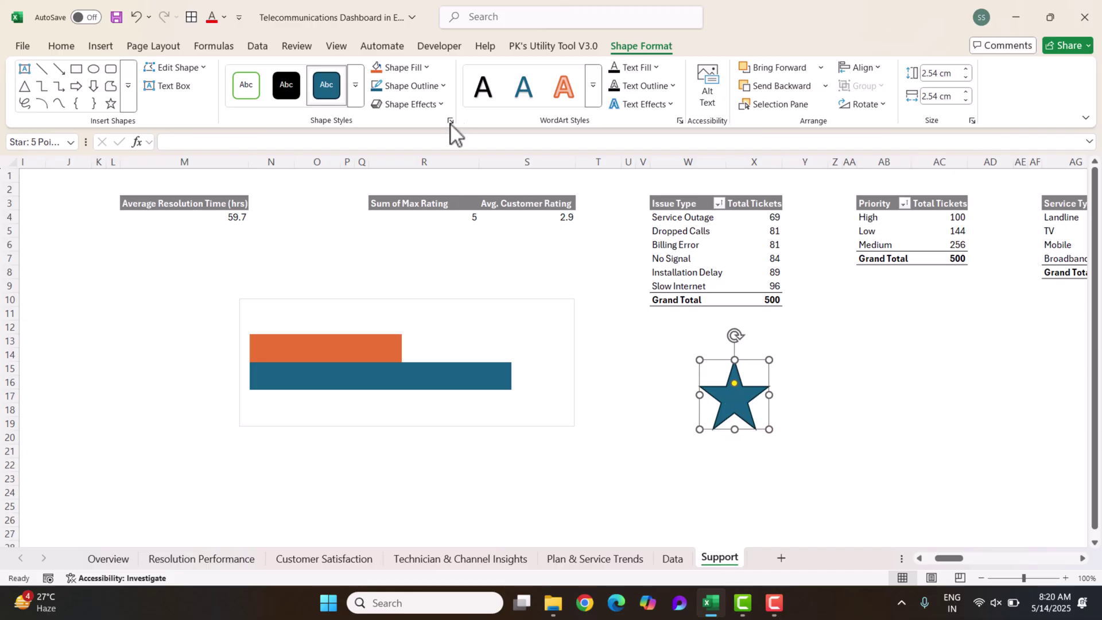
Step: Fill the star with the standard gold color and remove its outline
left_click(424, 67)
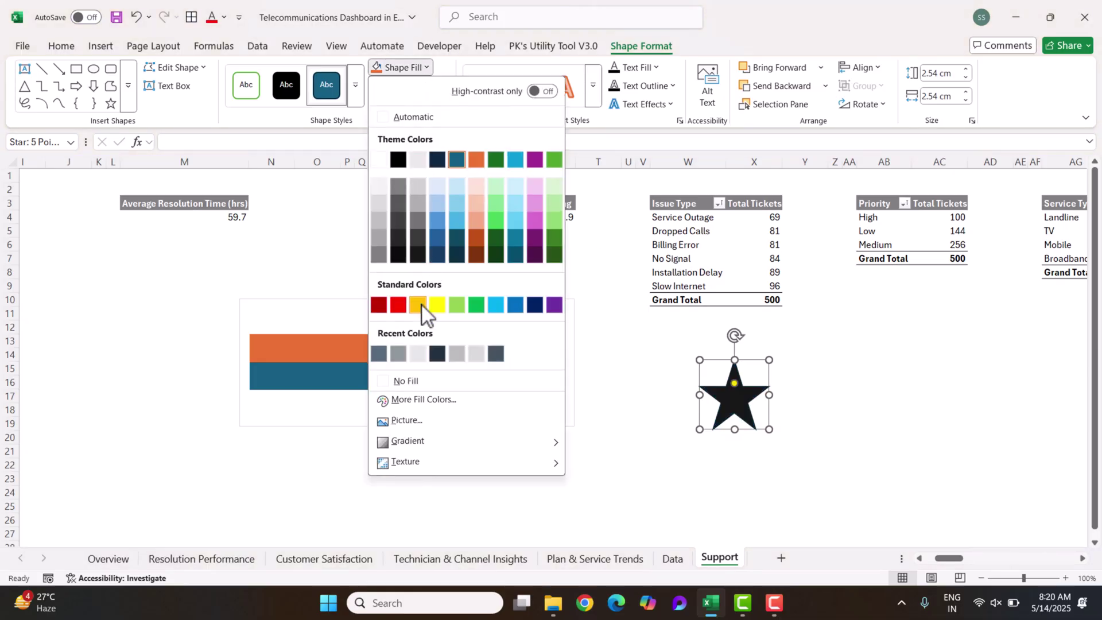
left_click(419, 304)
left_click(423, 86)
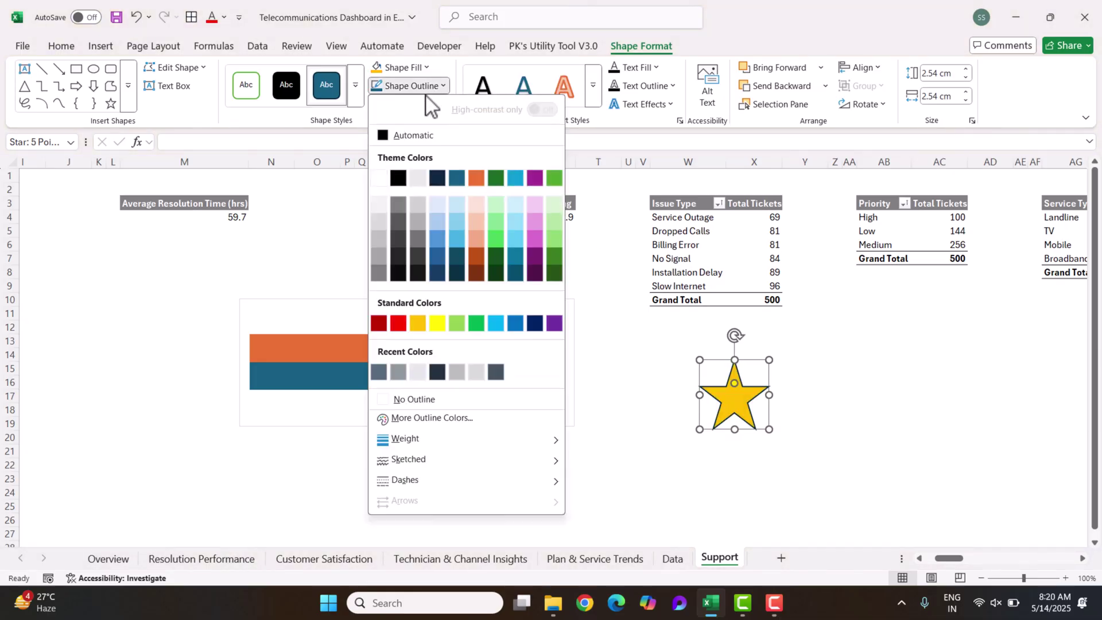
left_click(419, 400)
Step: Move the gold star slightly toward the chart, duplicate it beside the original, and fill the copy with light gray
left_click_drag(733, 413, 683, 408)
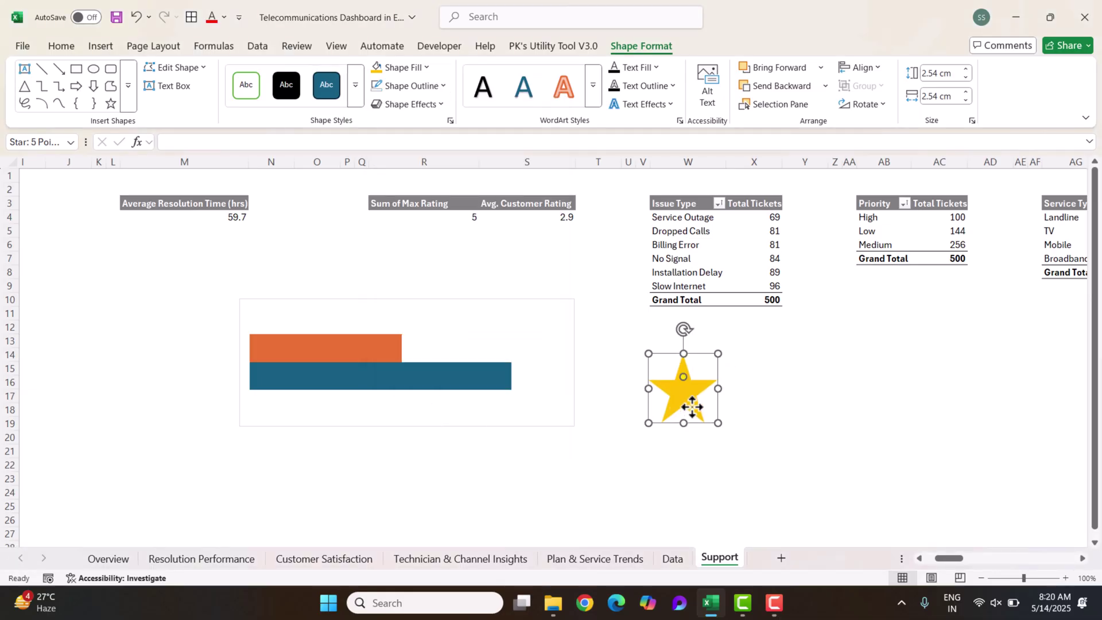
left_click_drag(694, 406, 791, 398)
left_click(425, 67)
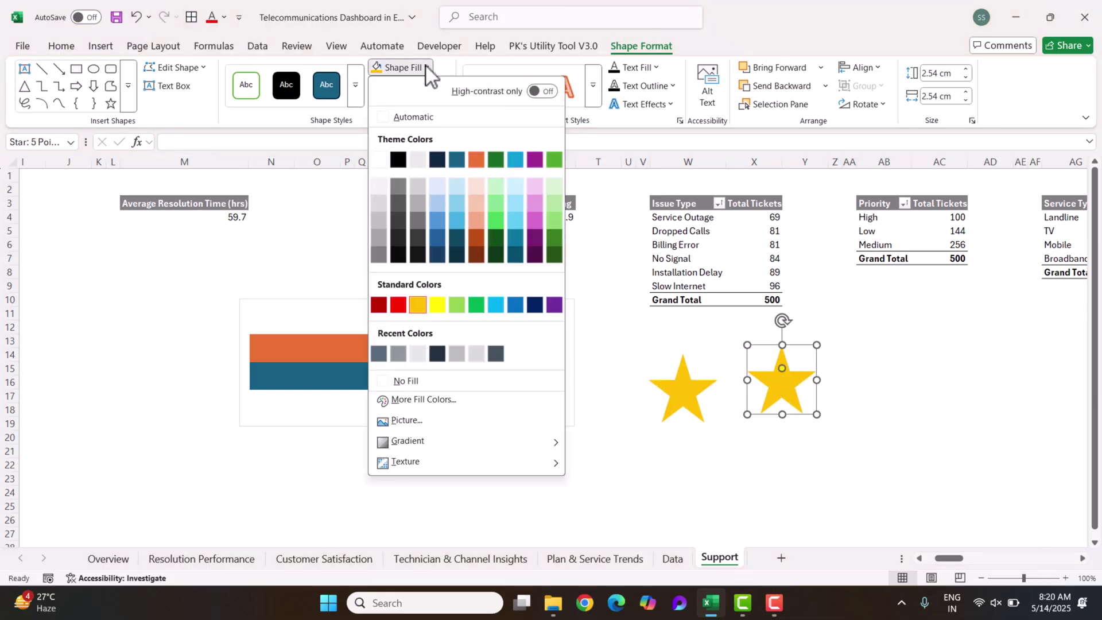
left_click(377, 209)
left_click(884, 381)
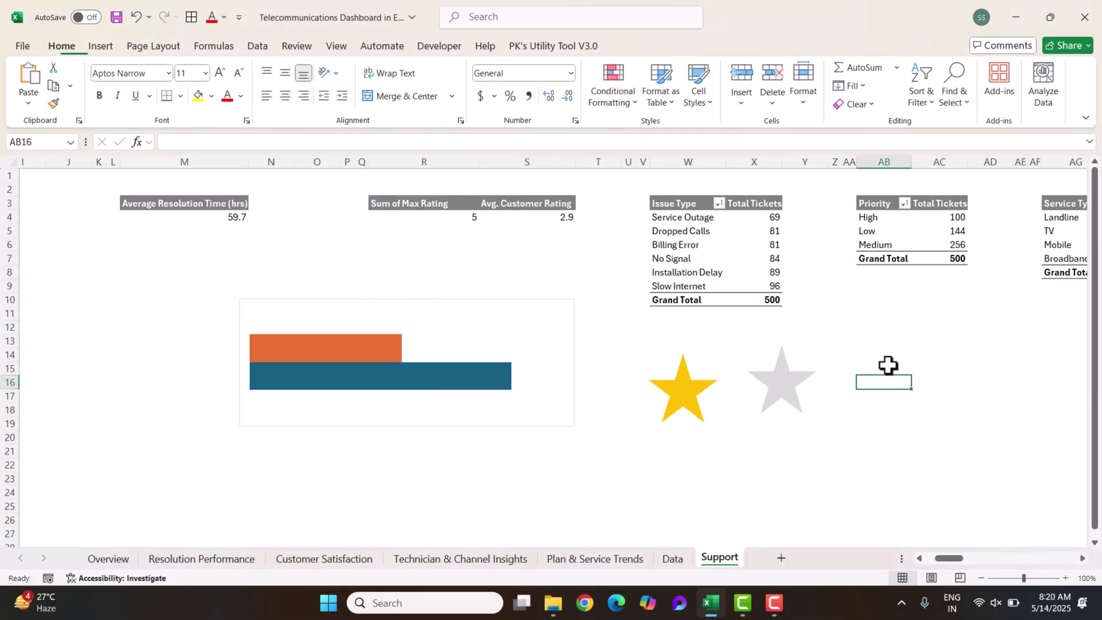
Step: Copy the gold star and paste it as the fill of the chart's Avg. Customer Rating bar
left_click(704, 396)
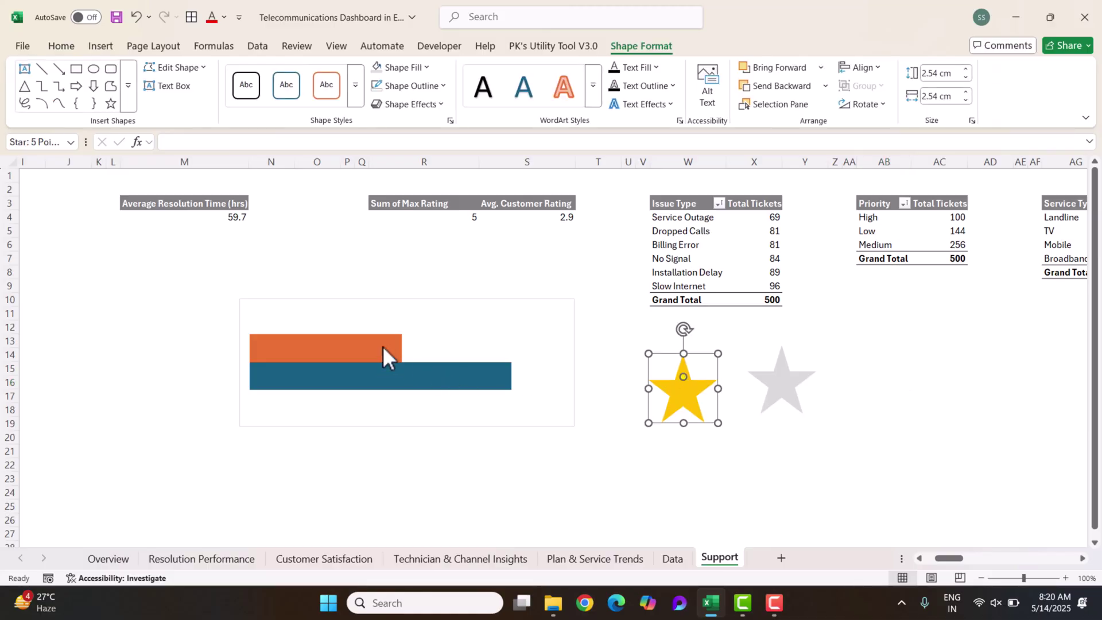
left_click(365, 358)
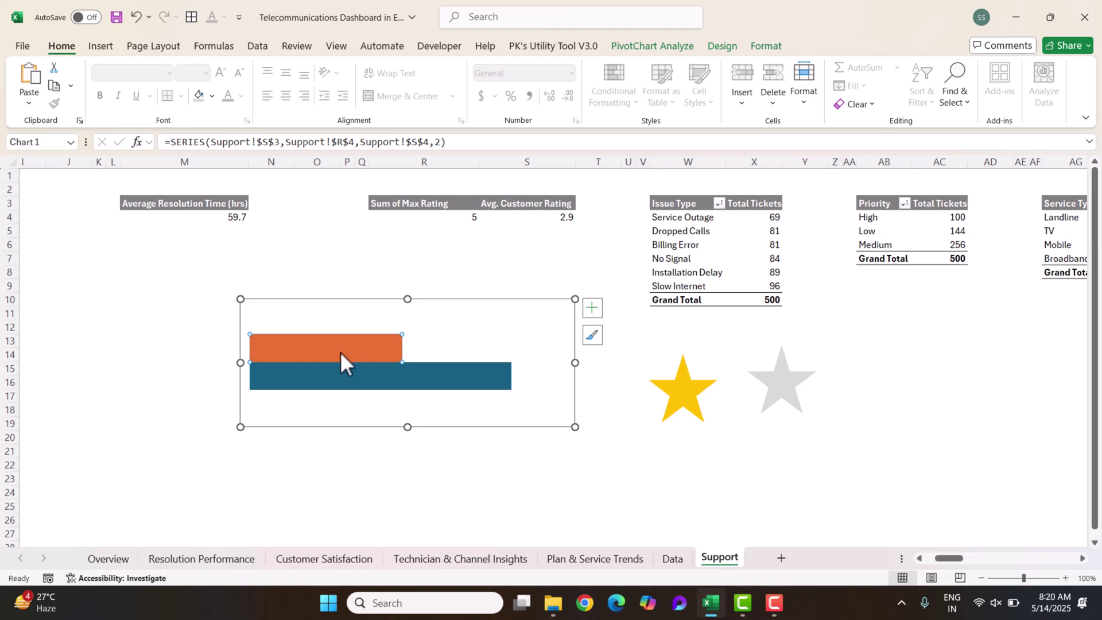
left_click(425, 375)
left_click(371, 351)
key("ctrl+v")
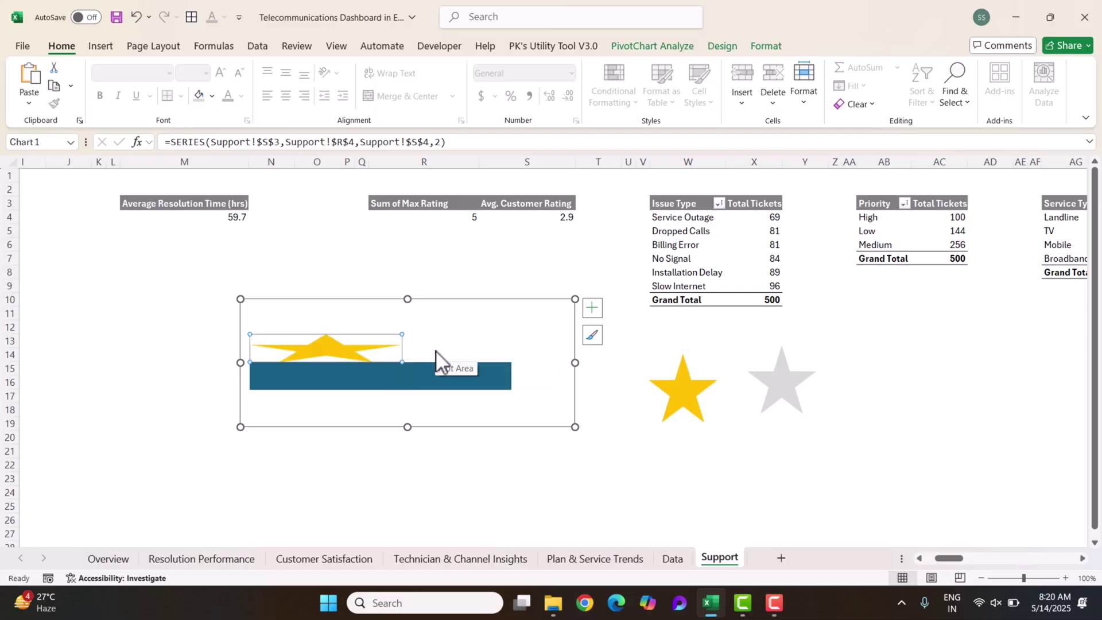
Step: Copy the gray star and paste it as the fill of the chart's Sum of Max Rating bar
left_click(809, 372)
key("ctrl+c")
left_click(473, 387)
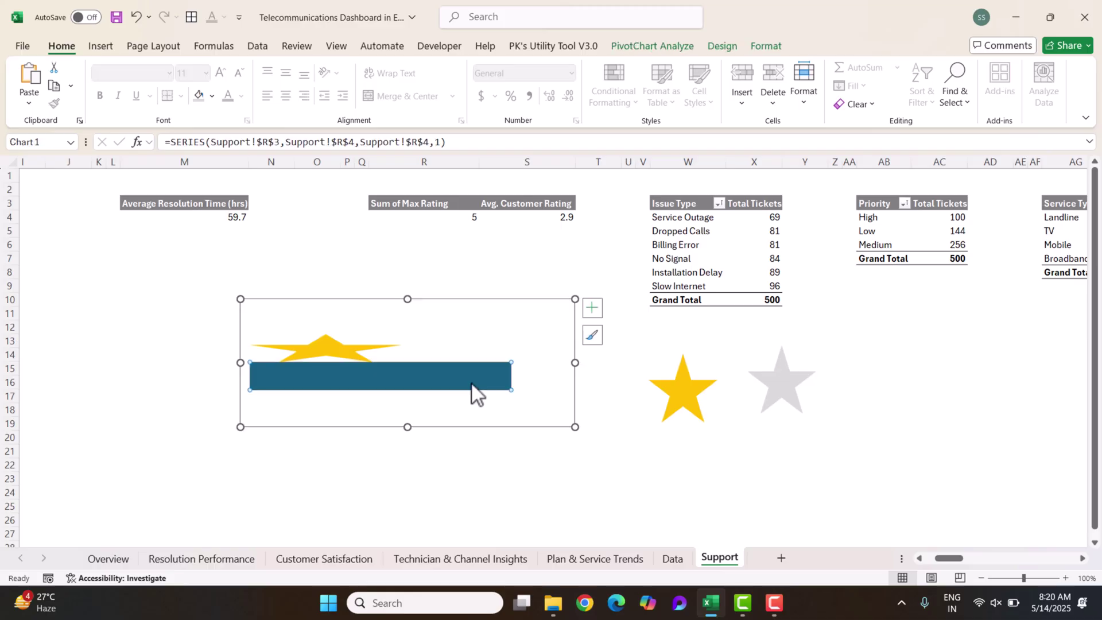
key("ctrl+v")
left_click(517, 485)
Step: Set the Avg. Customer Rating series' picture fill to Stack and Scale with 1 unit per picture
left_click(336, 348)
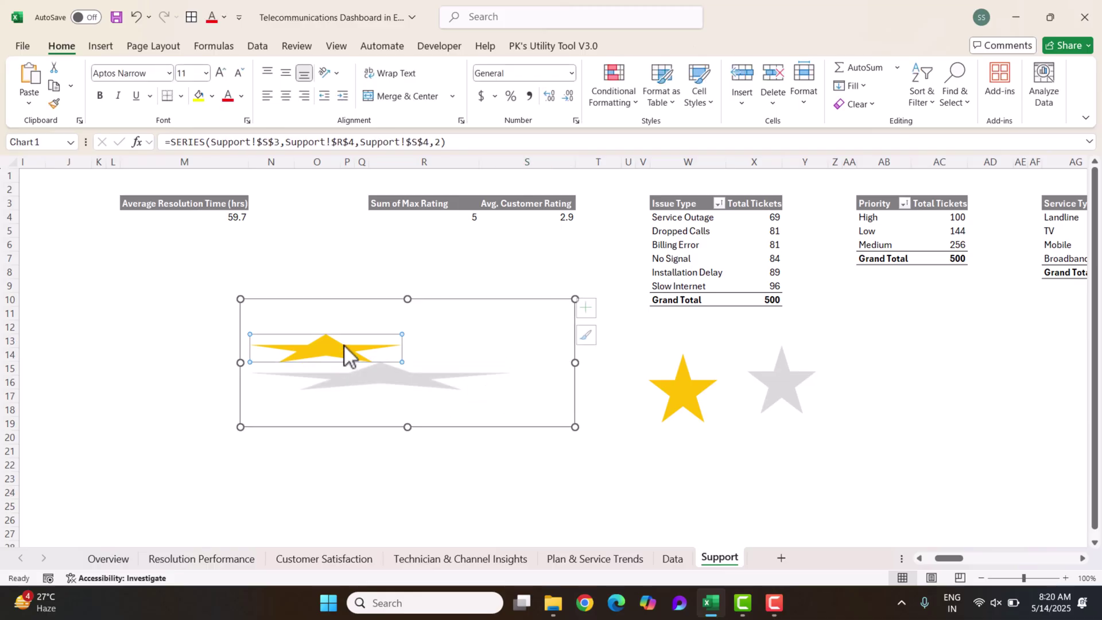
right_click(333, 348)
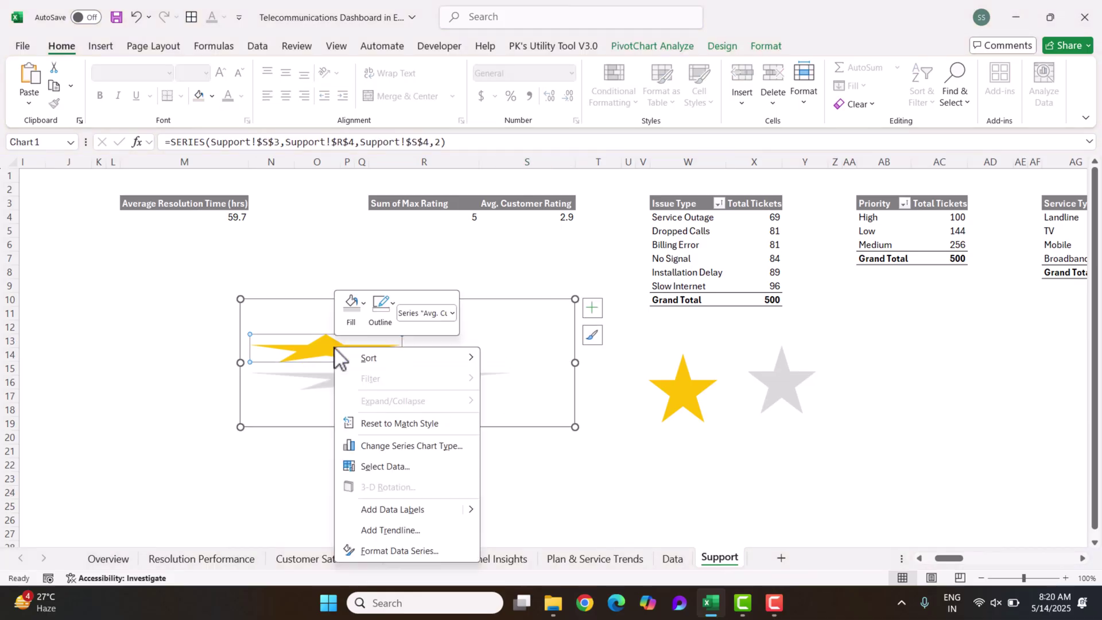
left_click(411, 555)
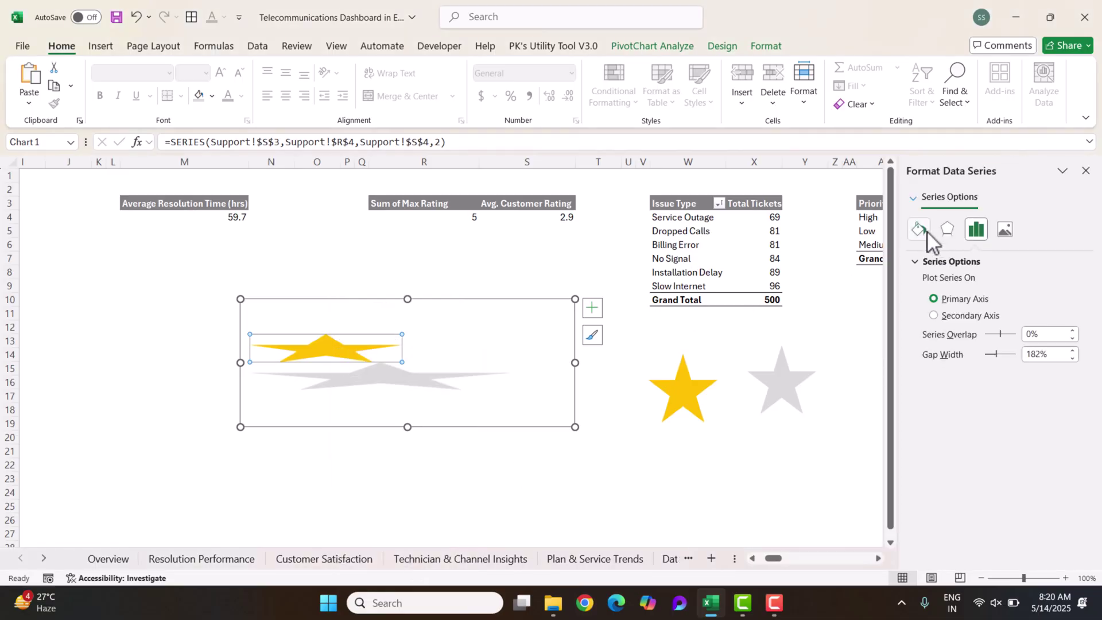
left_click(927, 231)
left_click(930, 262)
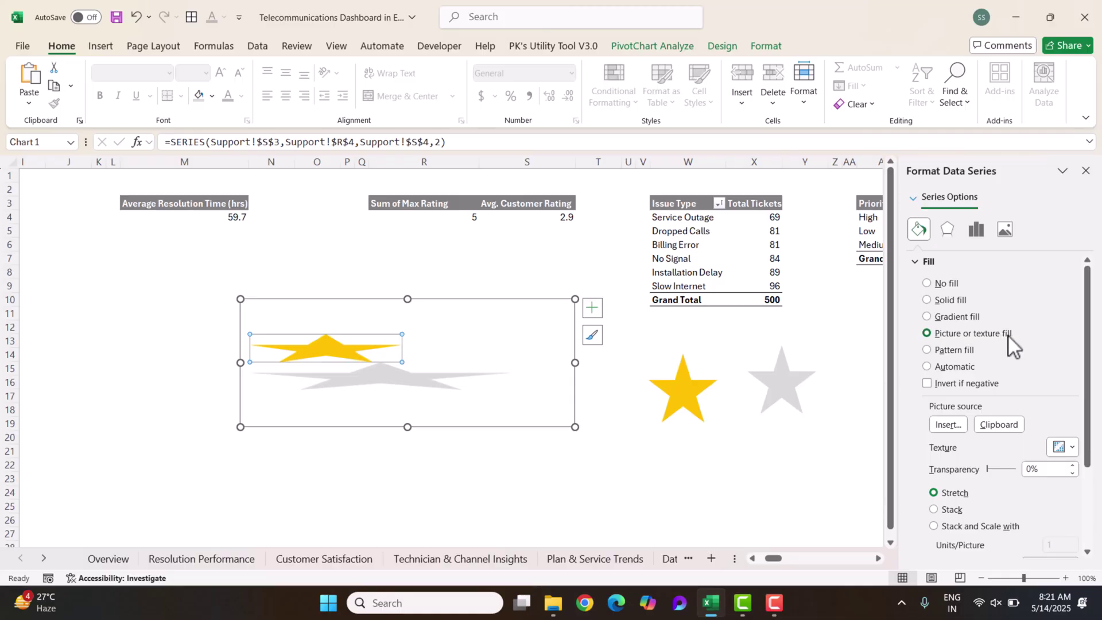
left_click_drag(1089, 295, 1088, 402)
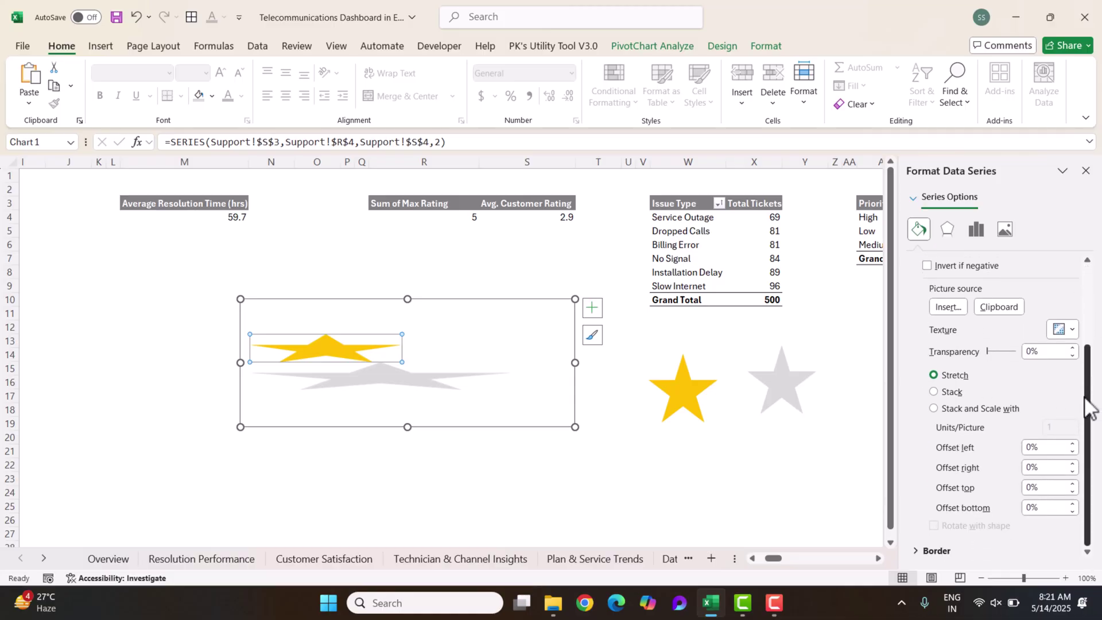
left_click(990, 411)
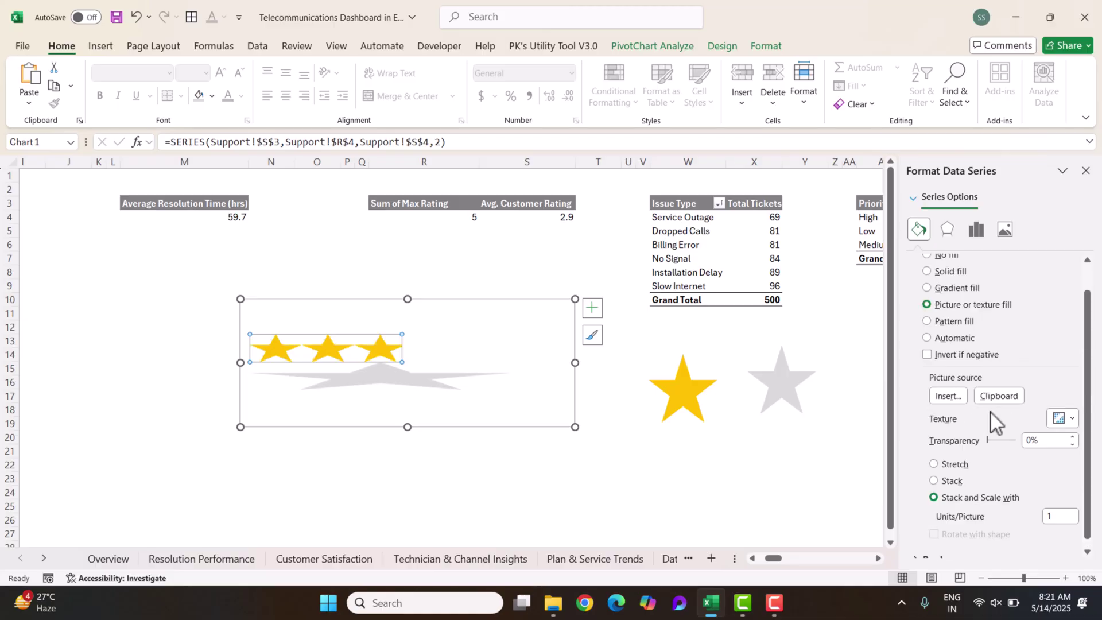
scroll(1090, 484, "down", 1)
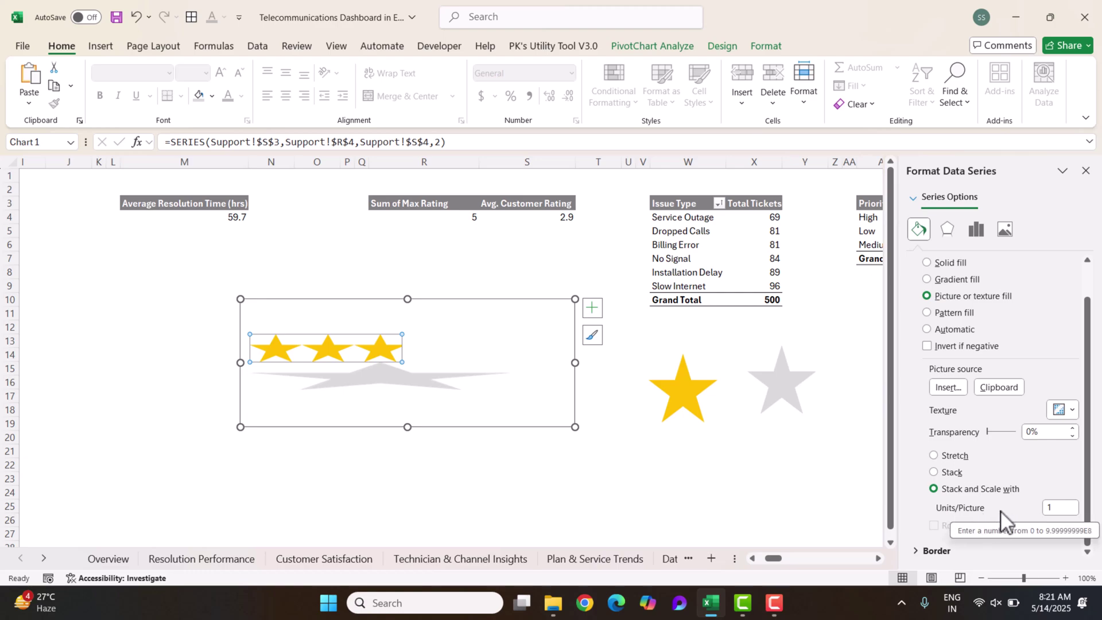
Step: Set the Sum of Max Rating series' picture fill to Stack and Scale with 1 unit per picture, and close the formatting options
left_click(784, 375)
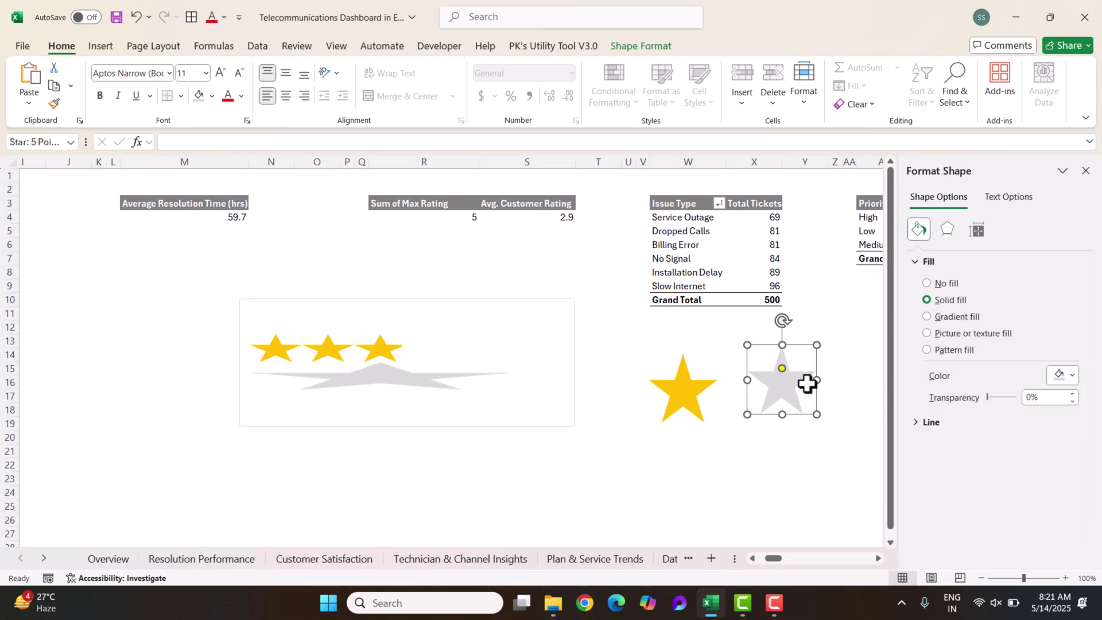
left_click(446, 380)
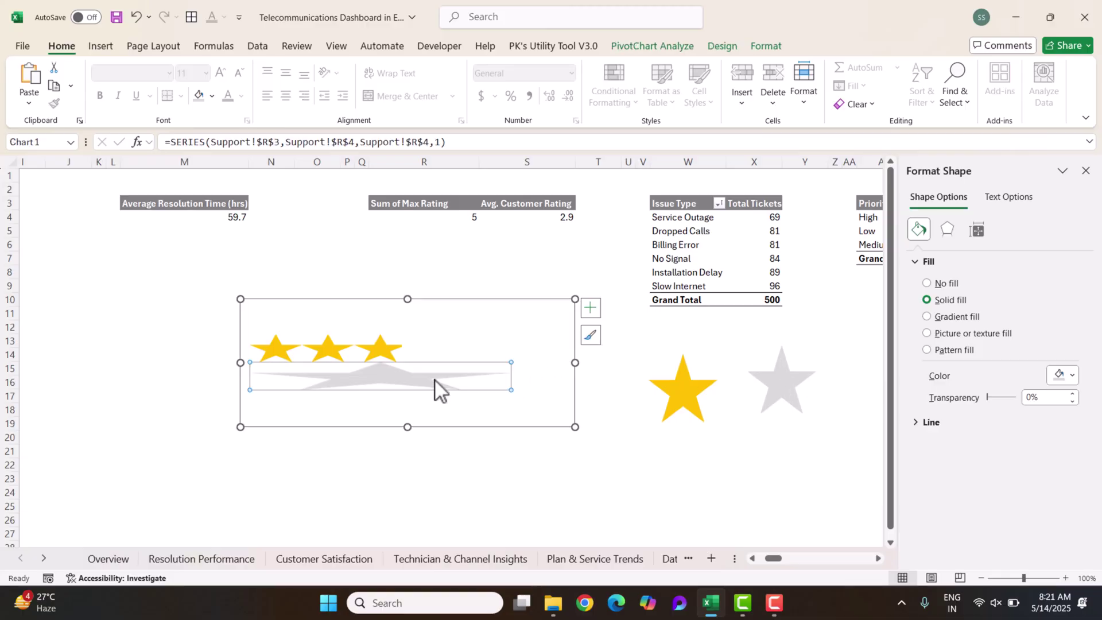
left_click(918, 231)
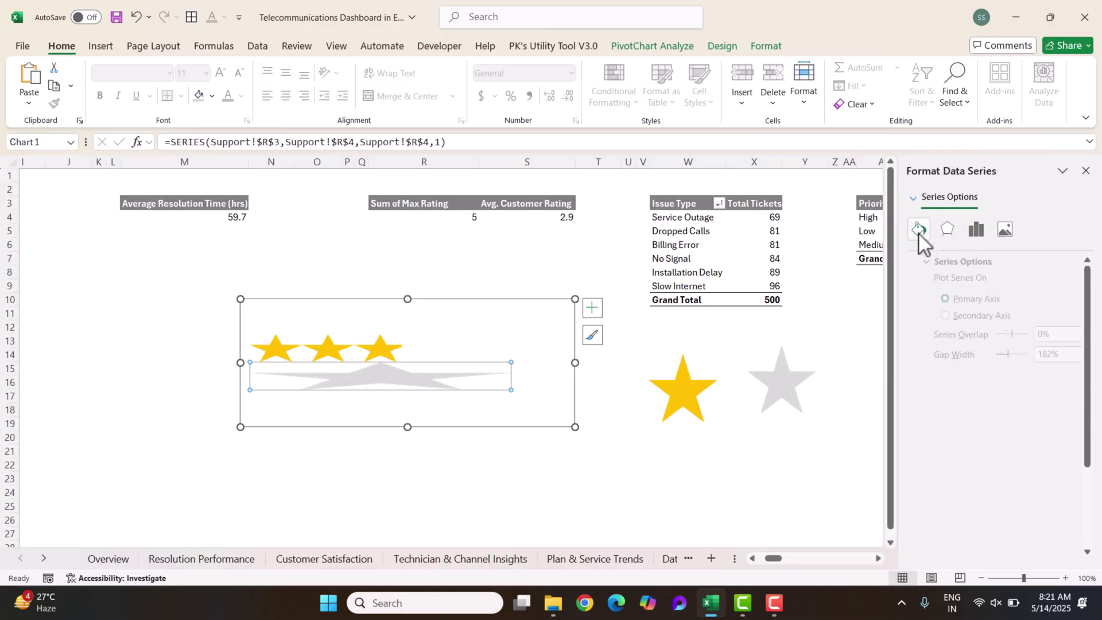
left_click_drag(1090, 352, 1094, 436)
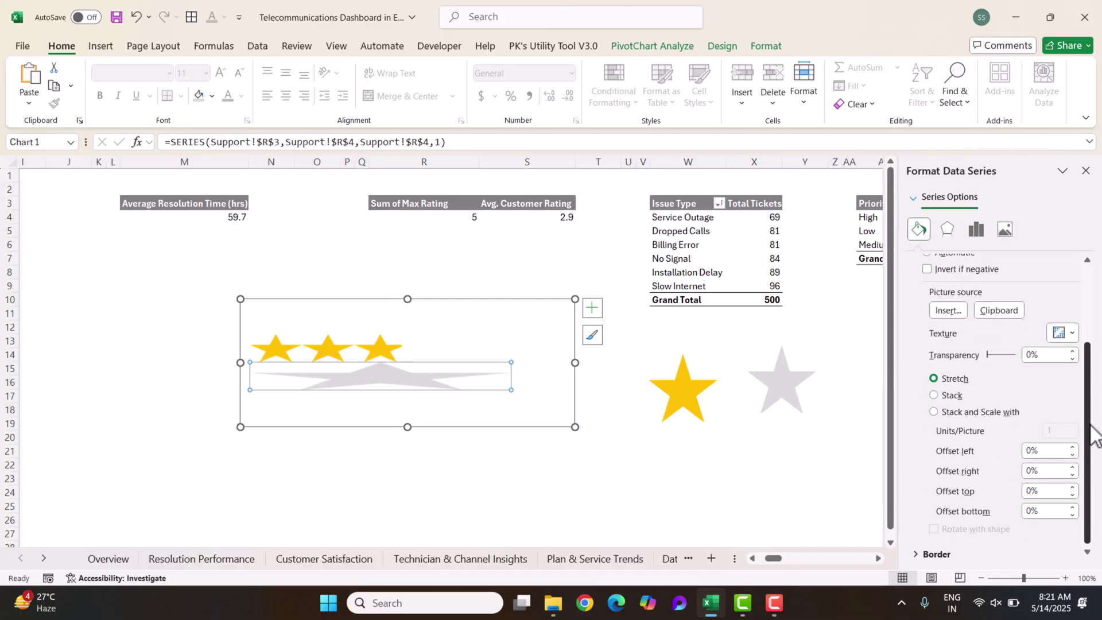
left_click(959, 411)
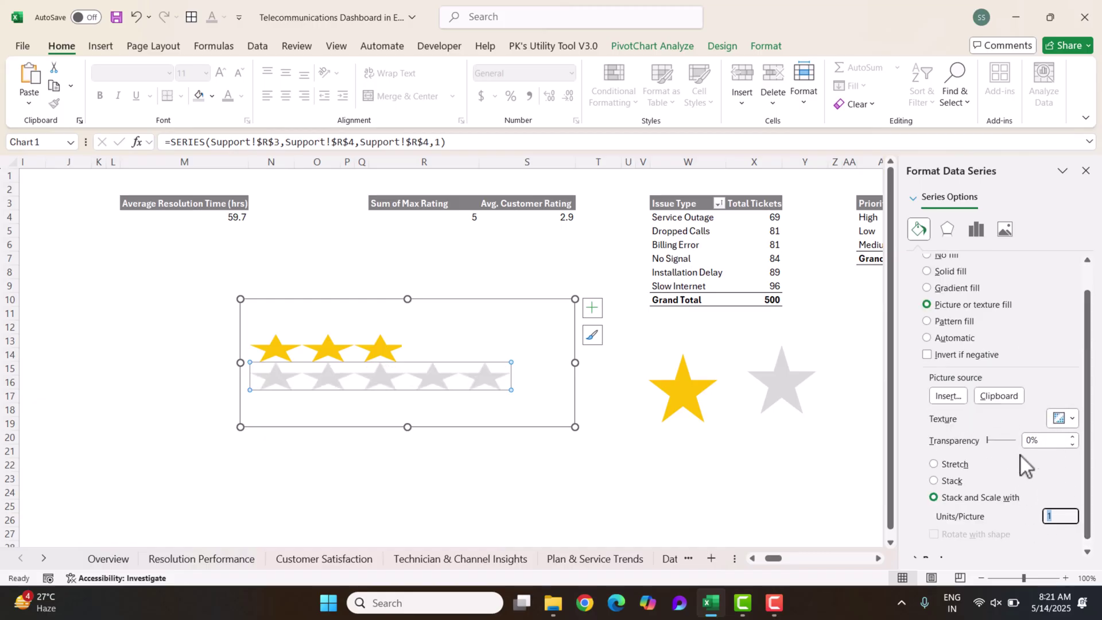
left_click(1085, 170)
left_click(629, 409)
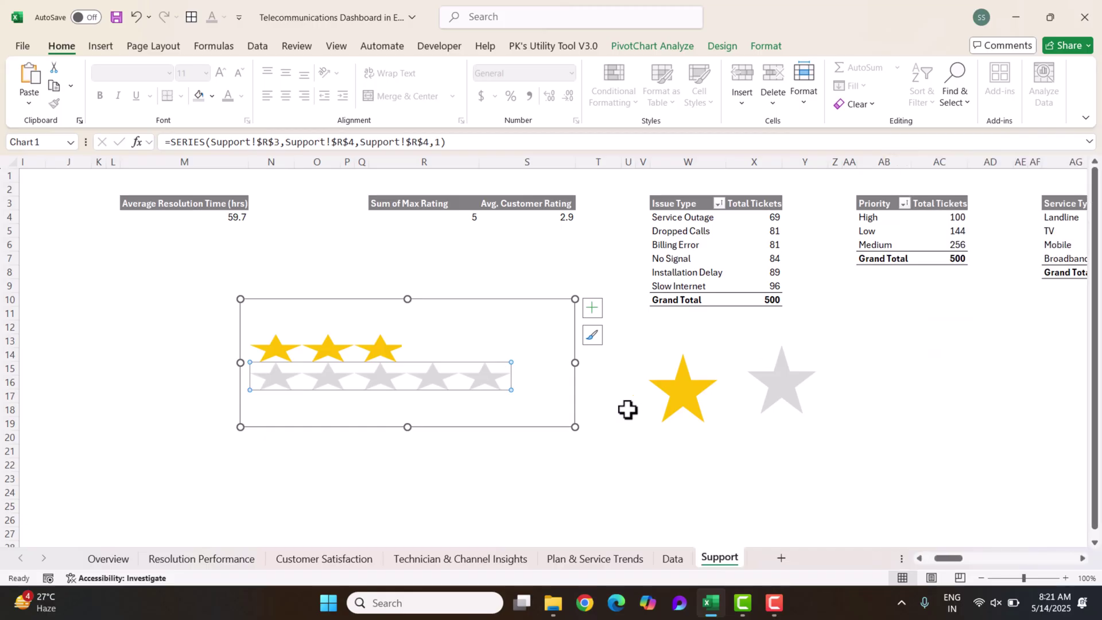
Step: Set the rating chart's series gap width to 0% and series overlap to 100%
right_click(374, 347)
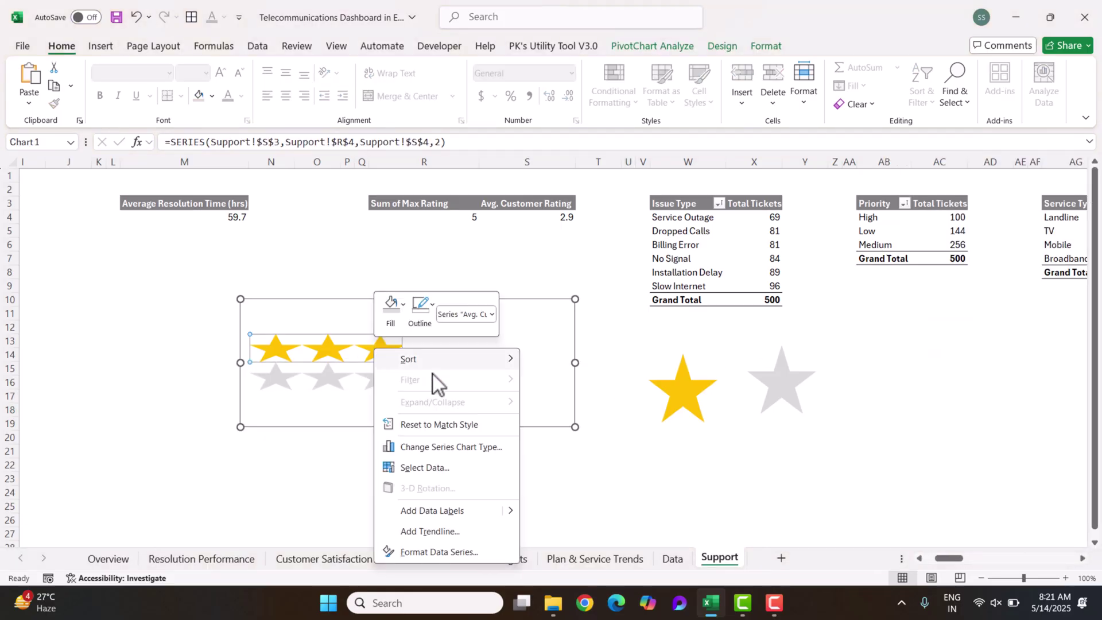
left_click(439, 552)
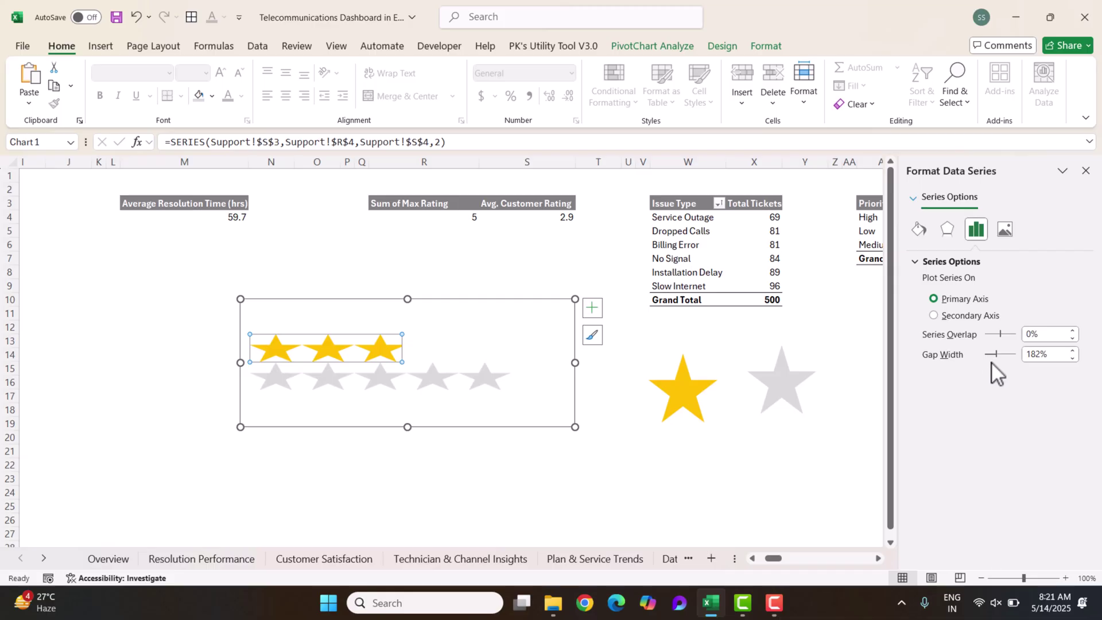
left_click_drag(996, 356, 983, 357)
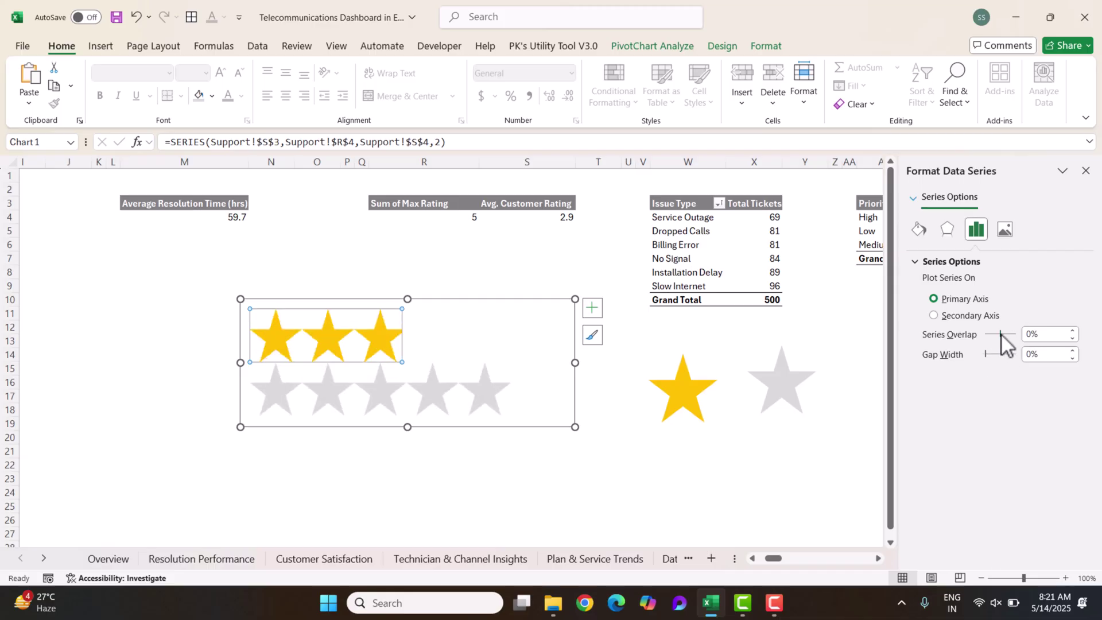
left_click(997, 335)
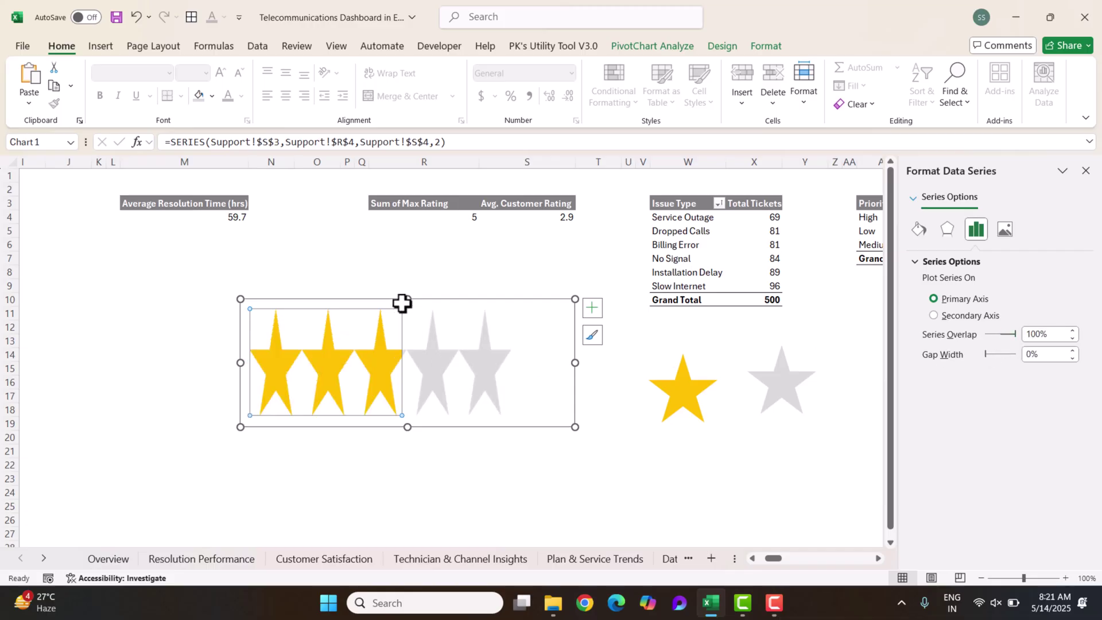
Step: Shrink the star chart's height and width until the stars look proportional, and move it to about rows 14 to 18
left_click_drag(410, 299, 407, 348)
left_click_drag(576, 392, 488, 388)
left_click_drag(365, 427, 439, 402)
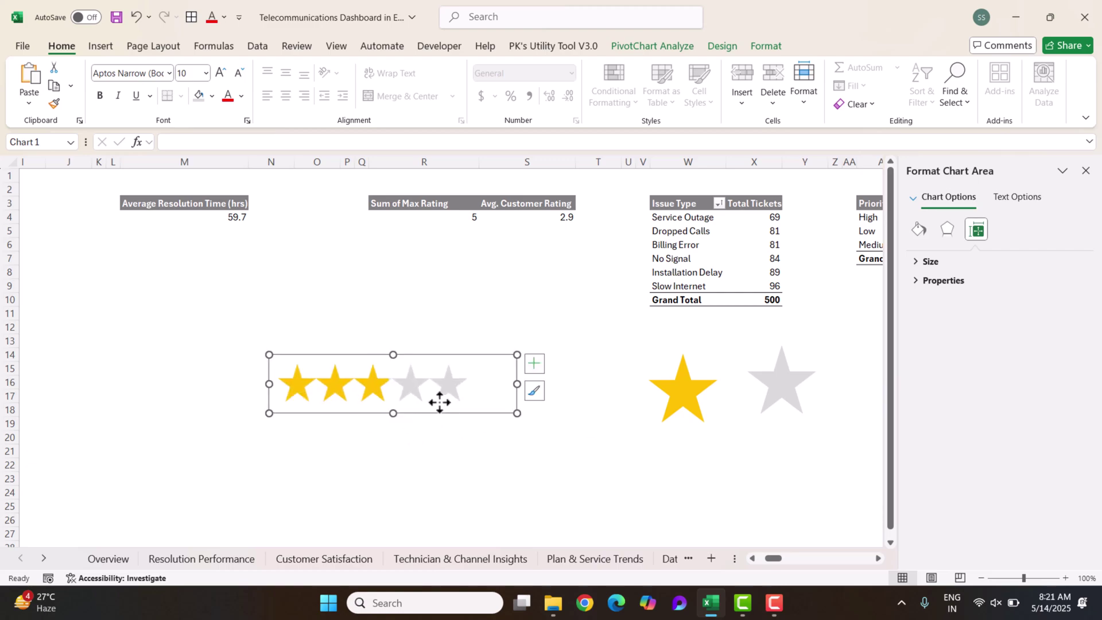
Step: Add a bold black data label to the Avg. Customer Rating series and move the star chart to about rows 12 to 15
right_click(379, 388)
left_click(440, 339)
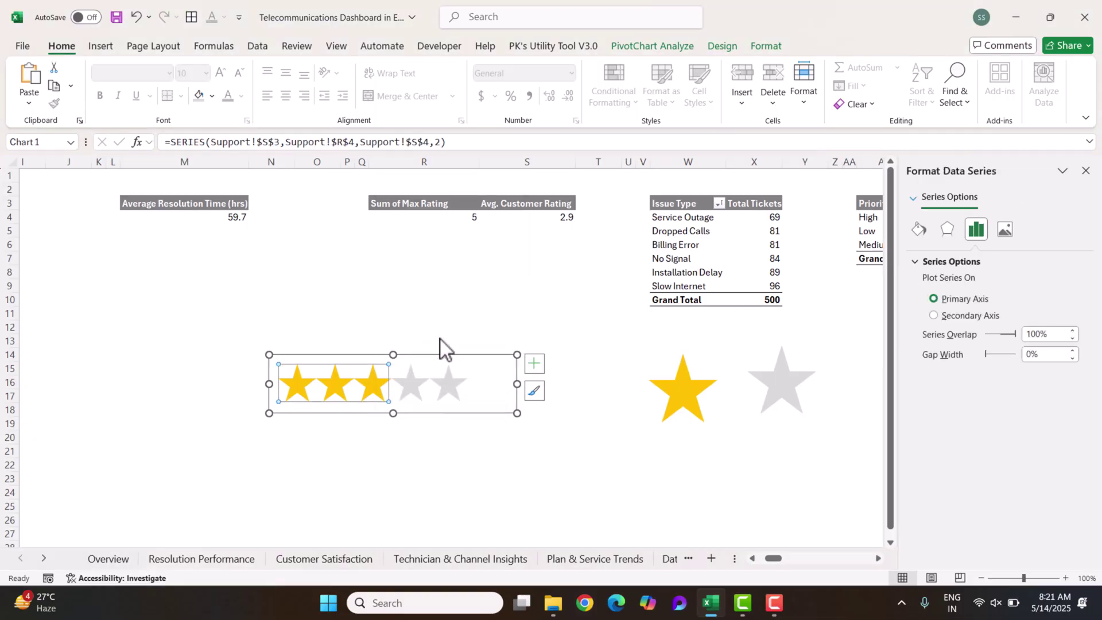
left_click(402, 382)
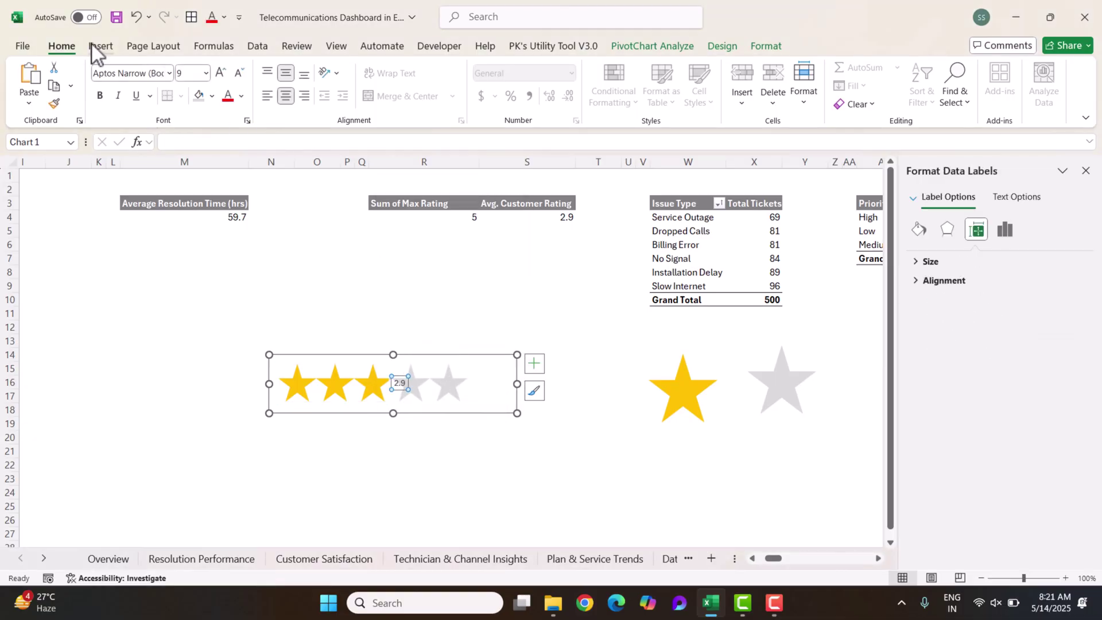
left_click(242, 96)
key("Escape")
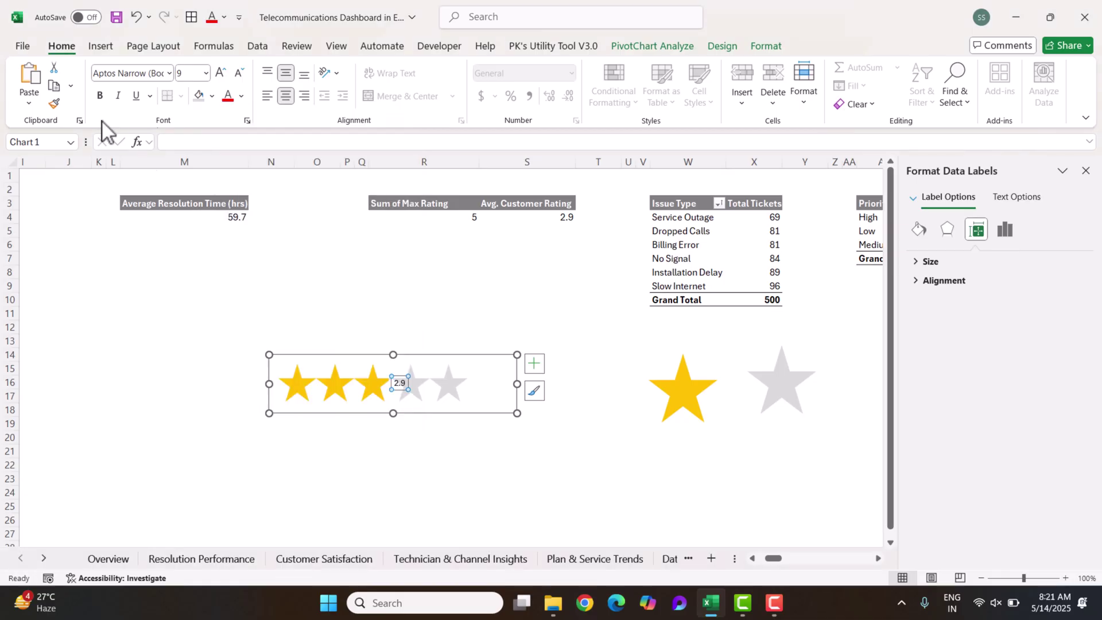
left_click(374, 269)
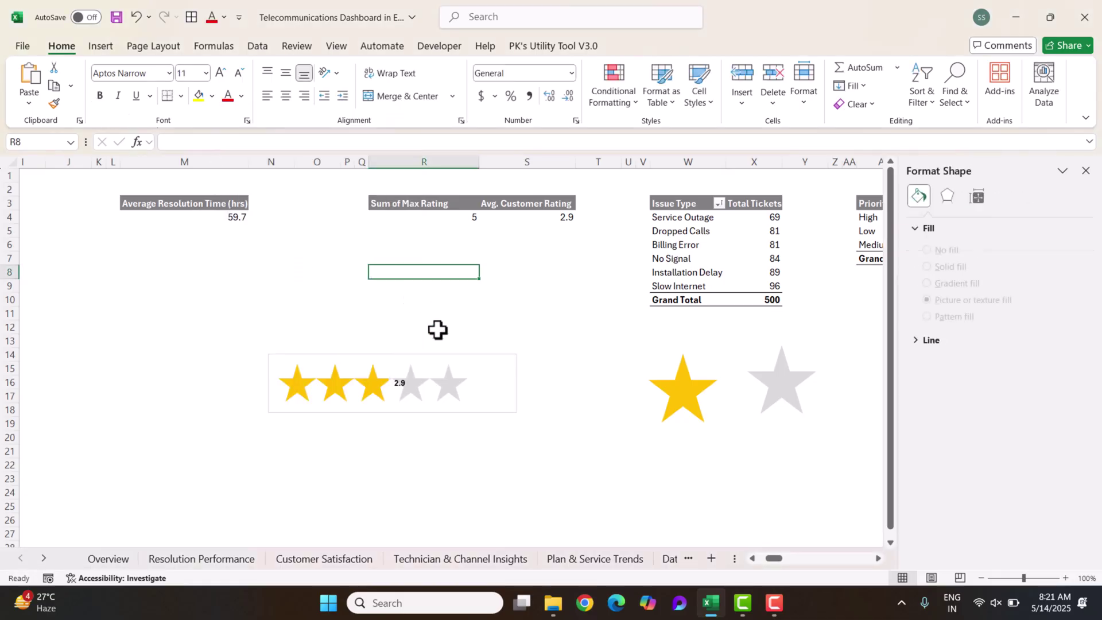
left_click(462, 357)
left_click_drag(450, 352, 352, 325)
Step: Insert a Plan Type slicer for the rating pivot table and place it clear of the star chart
left_click(459, 218)
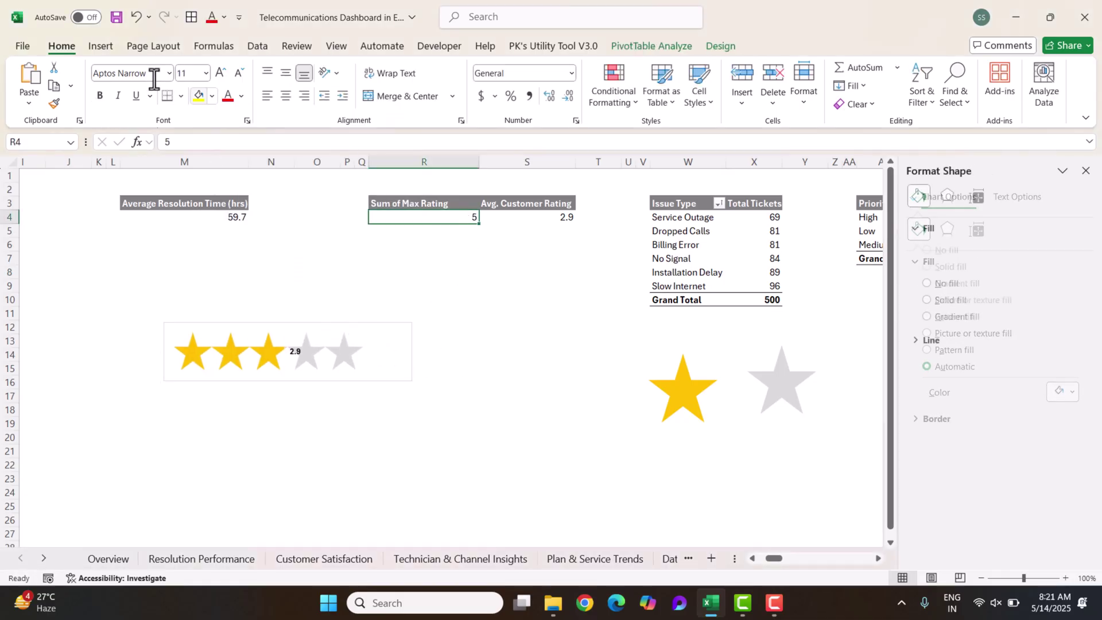
left_click(98, 46)
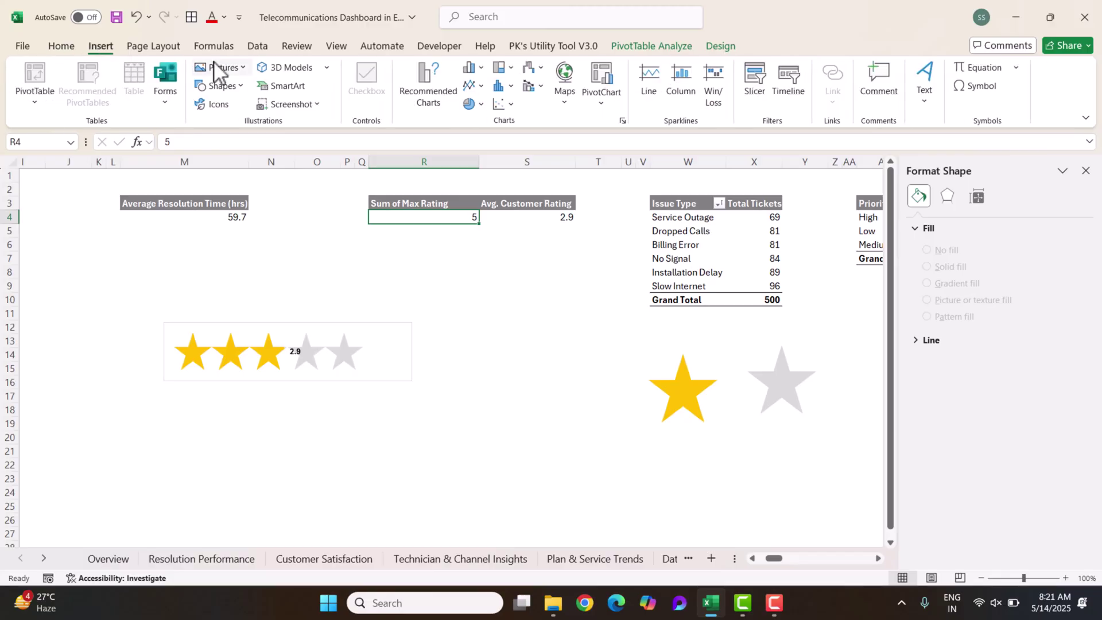
left_click(756, 84)
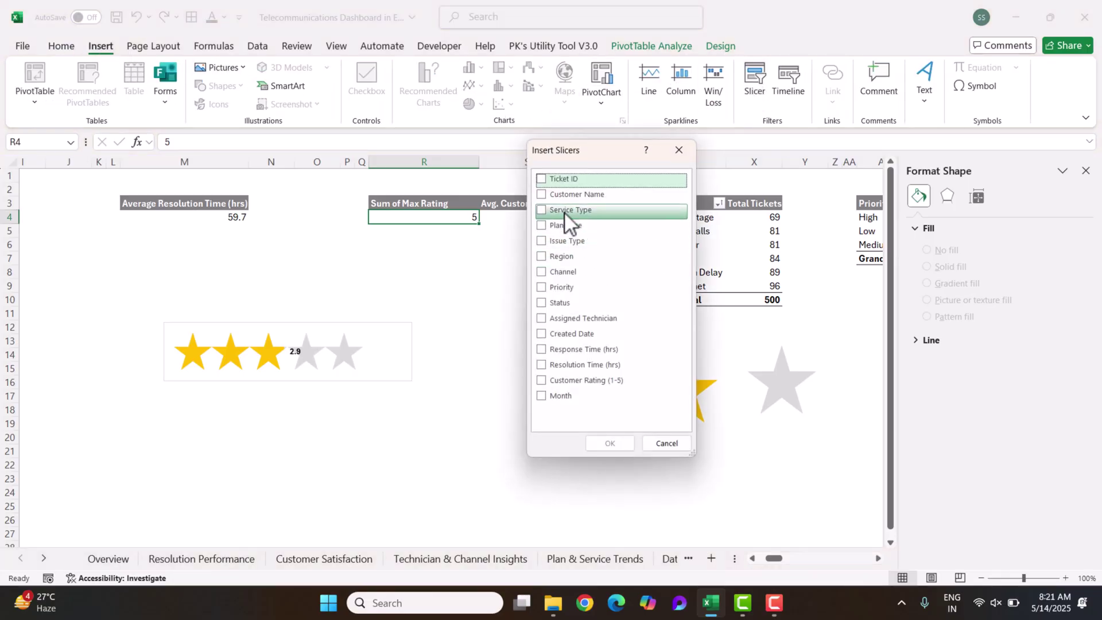
left_click(542, 226)
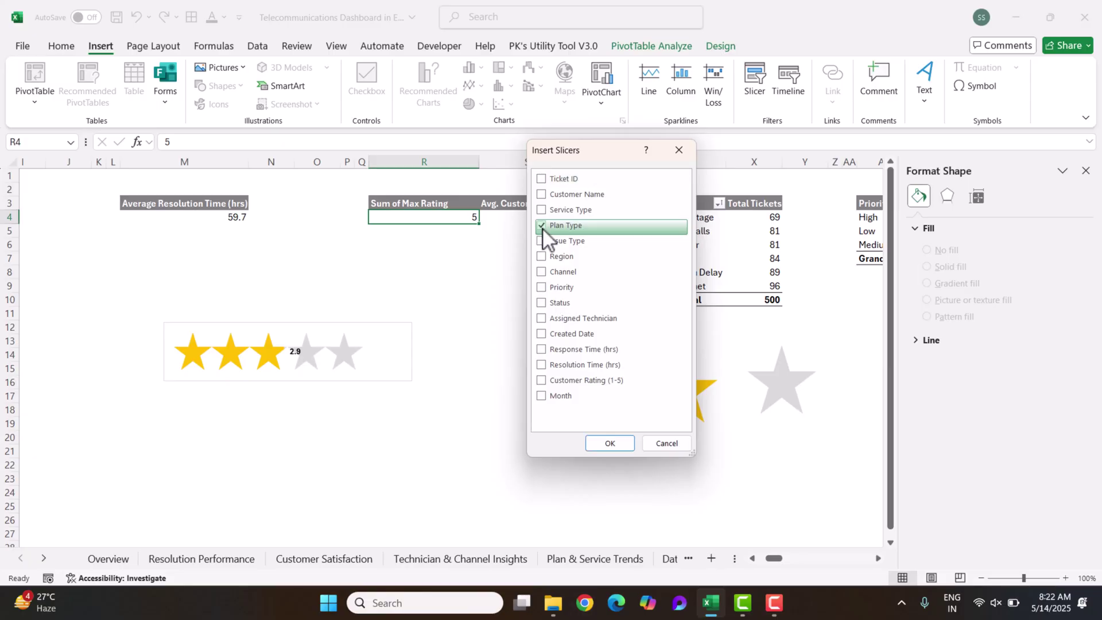
left_click(613, 442)
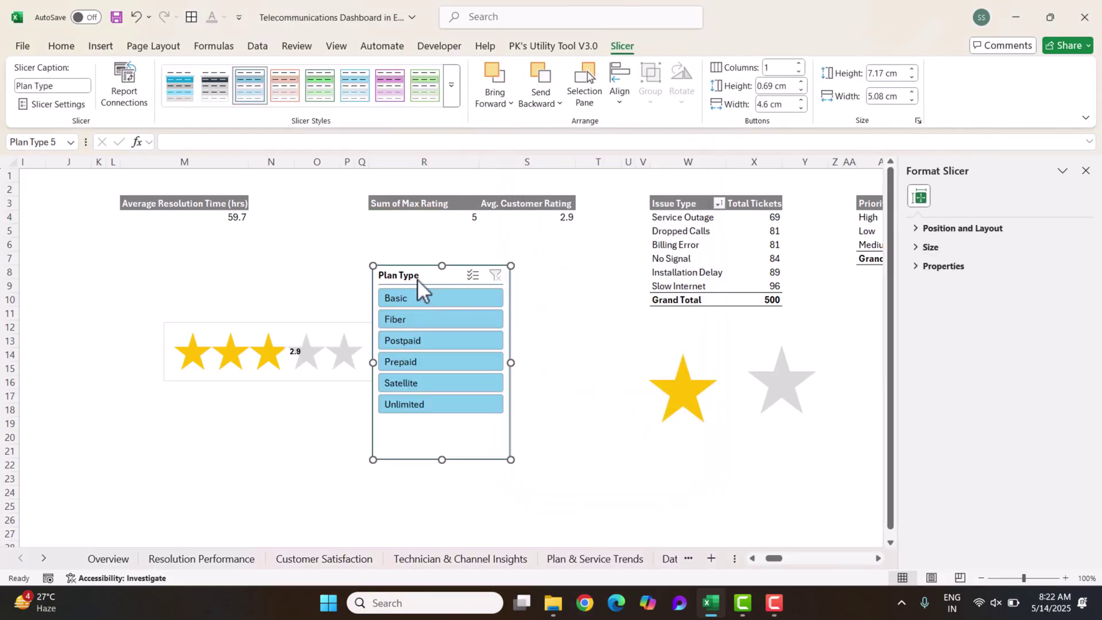
left_click_drag(423, 279, 548, 285)
Step: Filter the star chart by Basic, Fiber, Prepaid, Unlimited, Satellite and Postpaid in turn, and move the slicer next to the chart
left_click(545, 304)
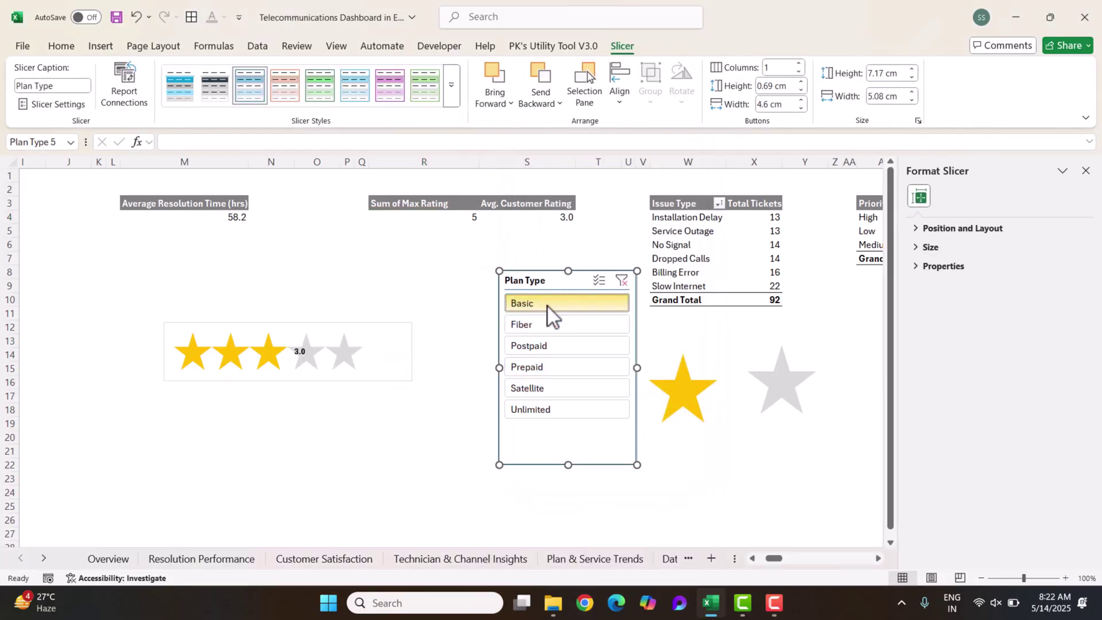
left_click(549, 326)
left_click(546, 362)
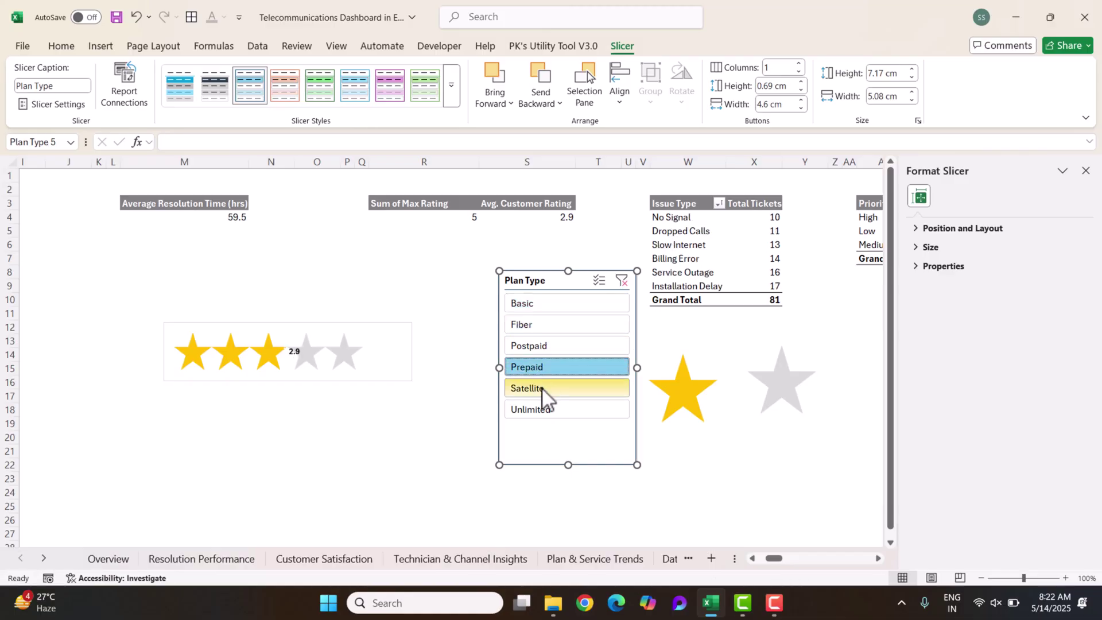
left_click(538, 409)
left_click(536, 389)
left_click(545, 350)
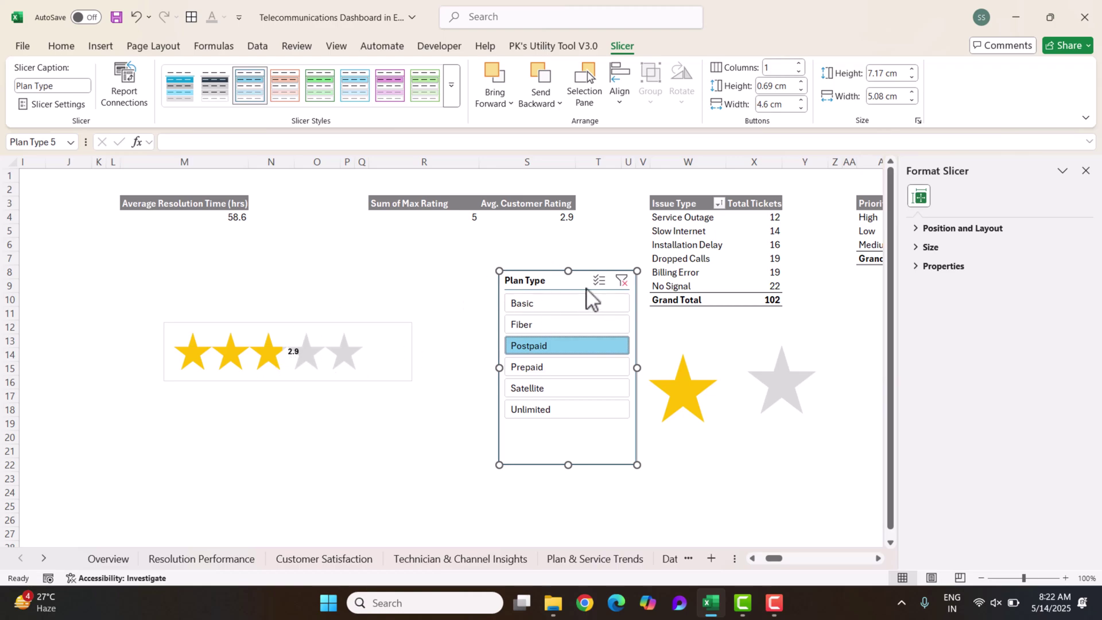
left_click_drag(567, 282, 492, 238)
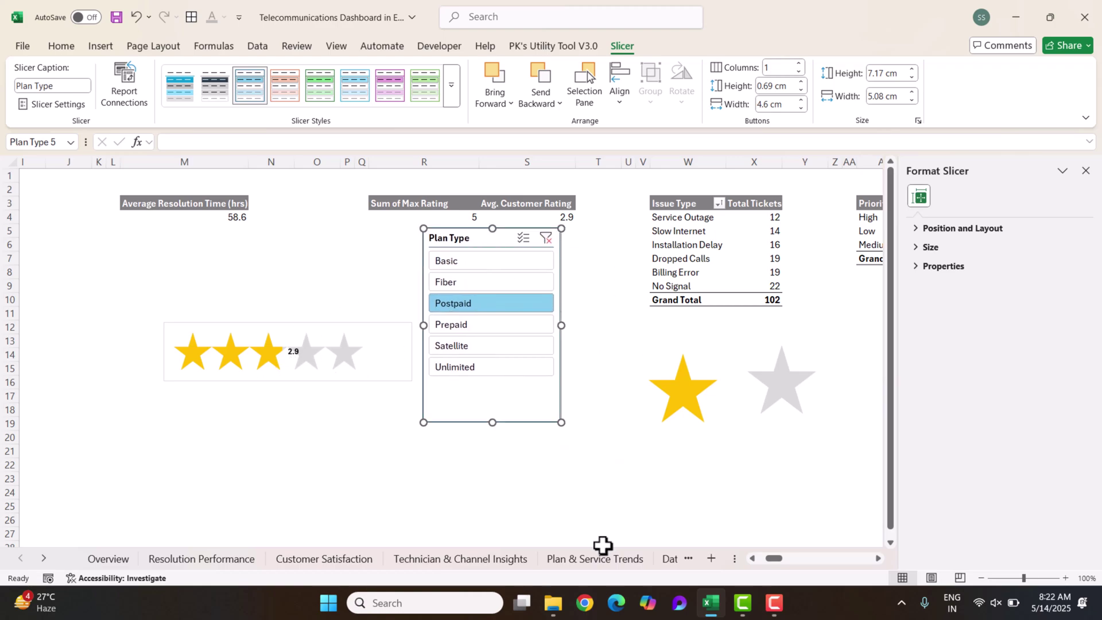
Step: Open the Data sheet, close the formatting pane, and turn on filters for the table's header row
left_click(671, 559)
left_click(542, 217)
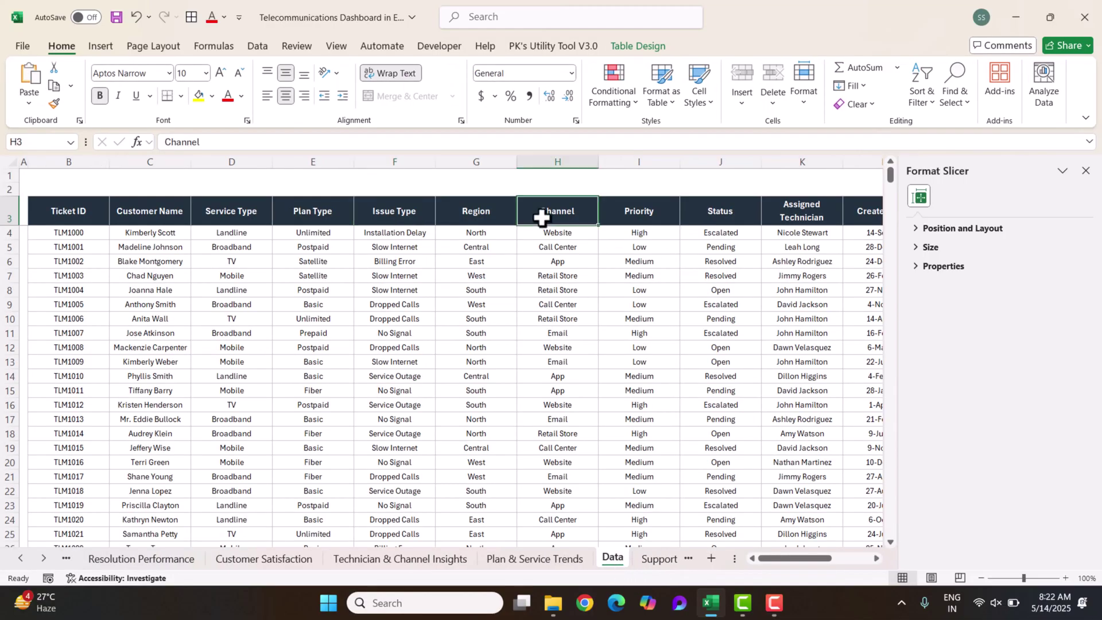
left_click(1085, 171)
left_click(676, 212)
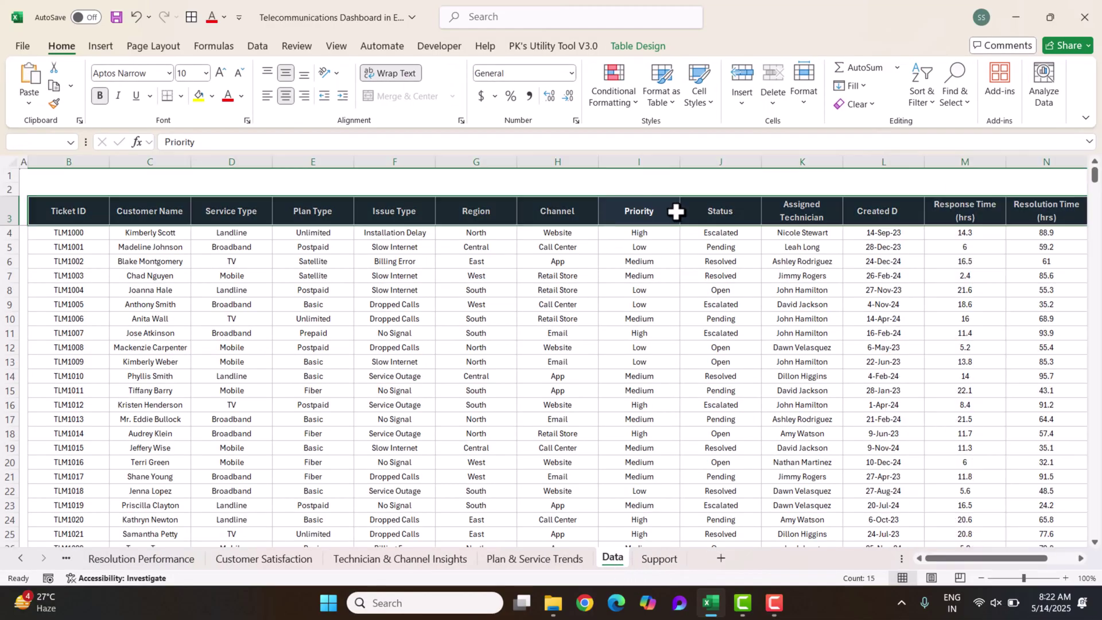
key("ctrl+shift+l")
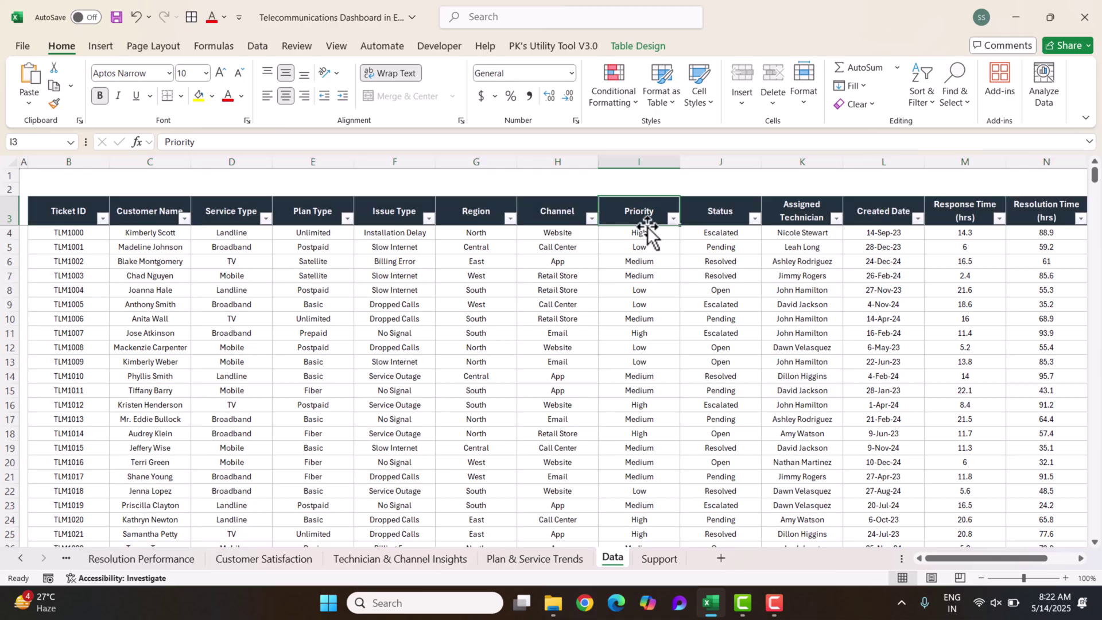
Step: Filter the data table's Plan Type column to show only Postpaid tickets
left_click(347, 218)
left_click(201, 405)
left_click(201, 442)
left_click(293, 537)
left_click(979, 235)
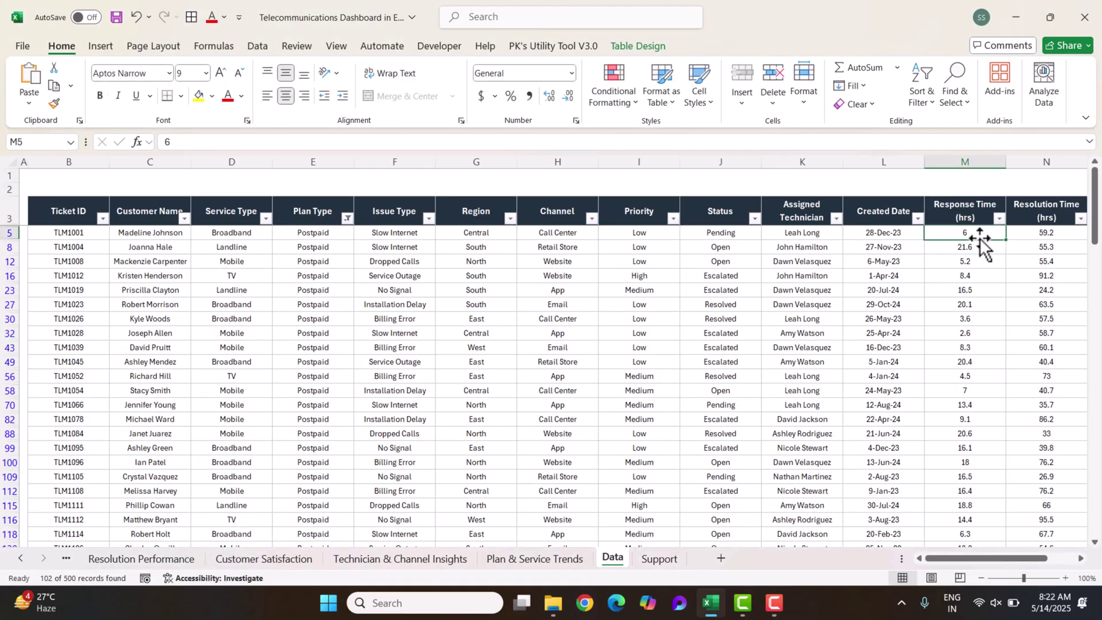
Step: Filter the Customer Rating (1-5) column to show only ratings 3, 4 and 5
key("Right")
key("Right")
key("Right")
key("Right")
key("Left")
key("Left")
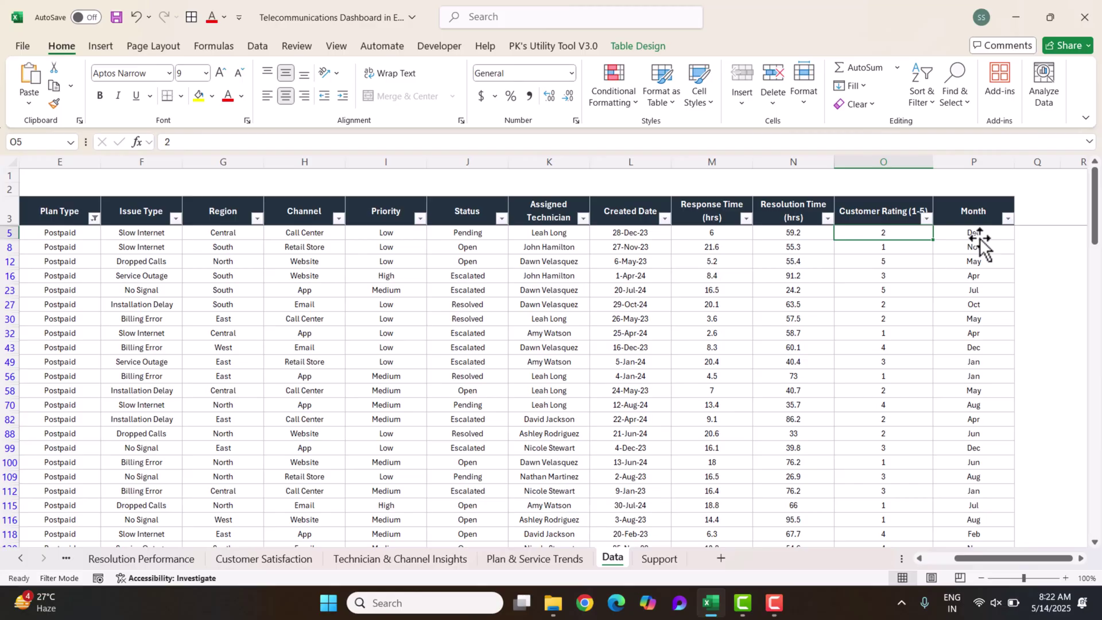
key("Down")
key("Down")
key("Up")
key("Up")
key("Up")
key("alt+Down")
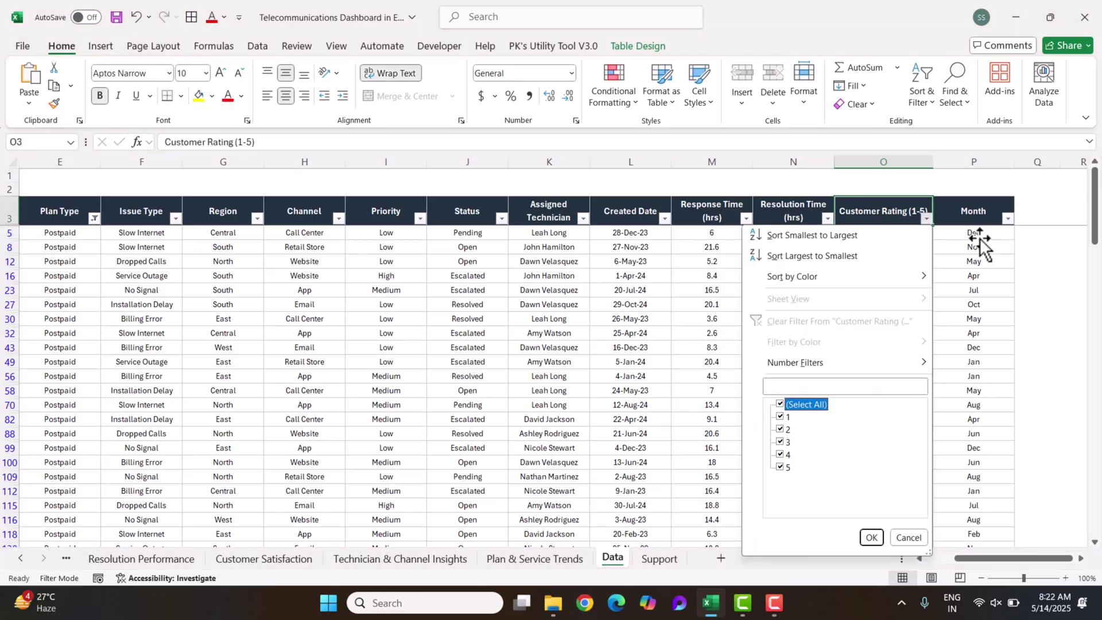
key("space")
key("Down")
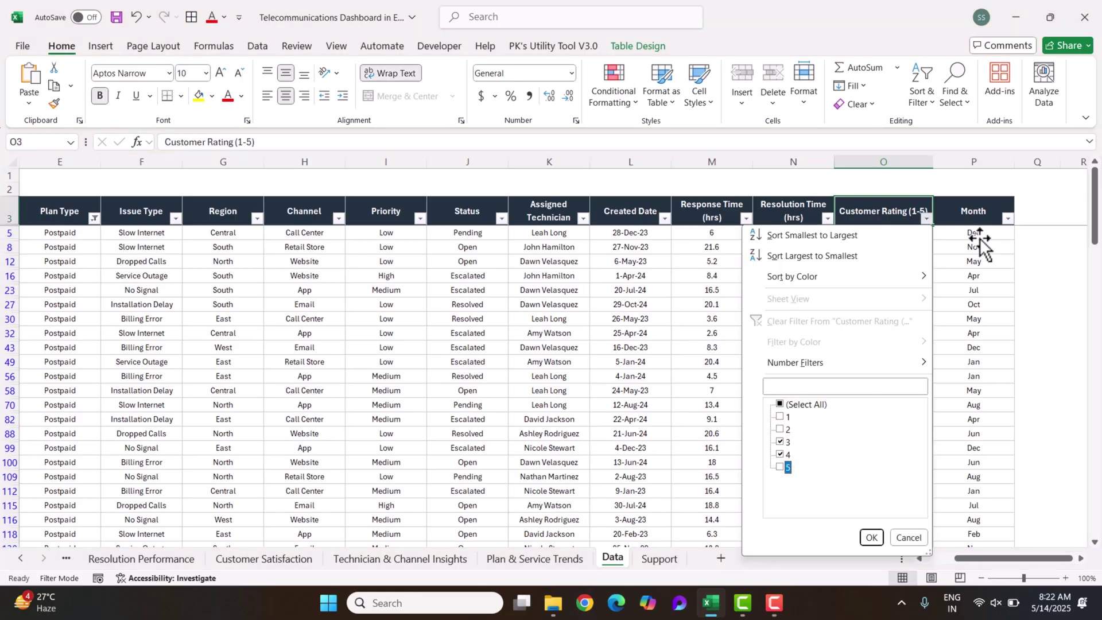
key("Return")
Step: Replace every visible customer rating with 2 and clear all filters from the data table
key("Down")
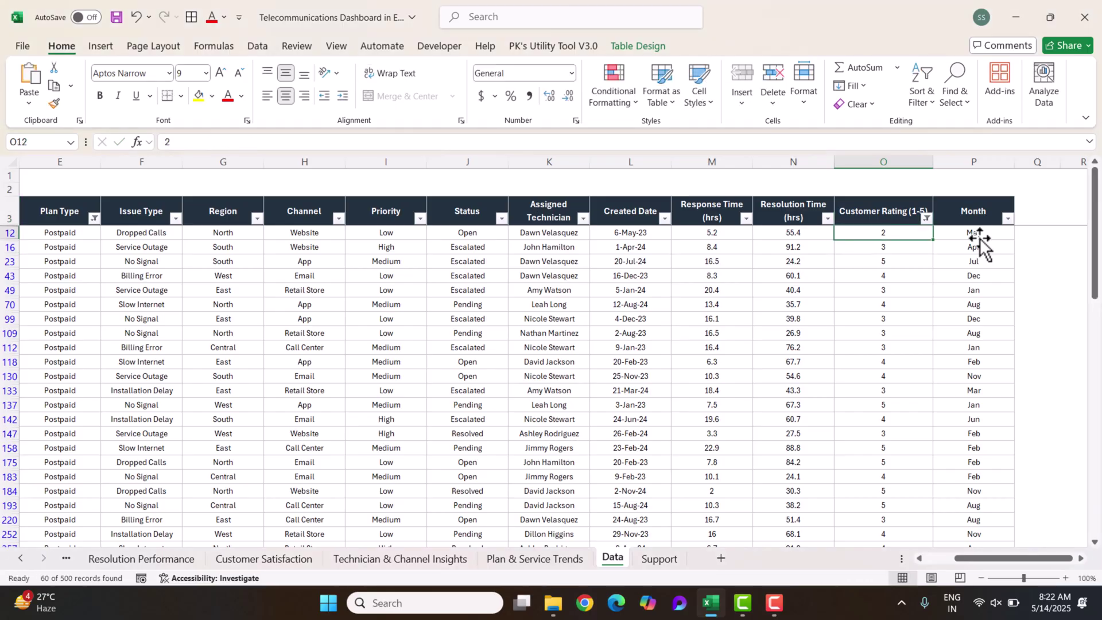
key("ctrl+shift+Down")
key("ctrl+Up")
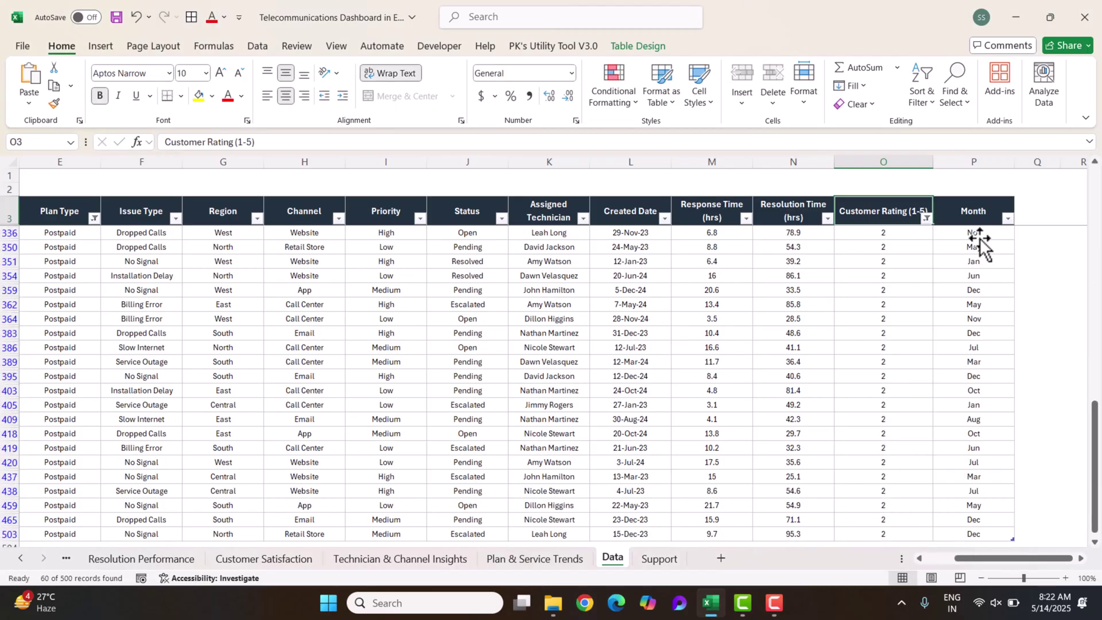
key("alt+a")
key("c")
Step: Return to the Support sheet and refresh all pivot tables with the changed ratings
left_click(659, 558)
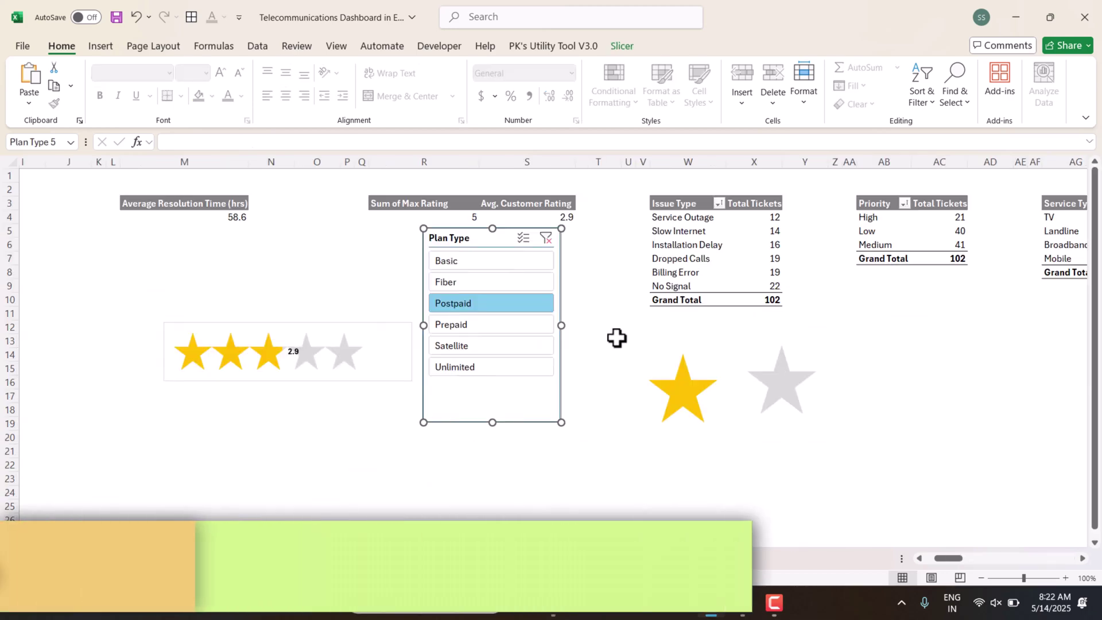
left_click(597, 450)
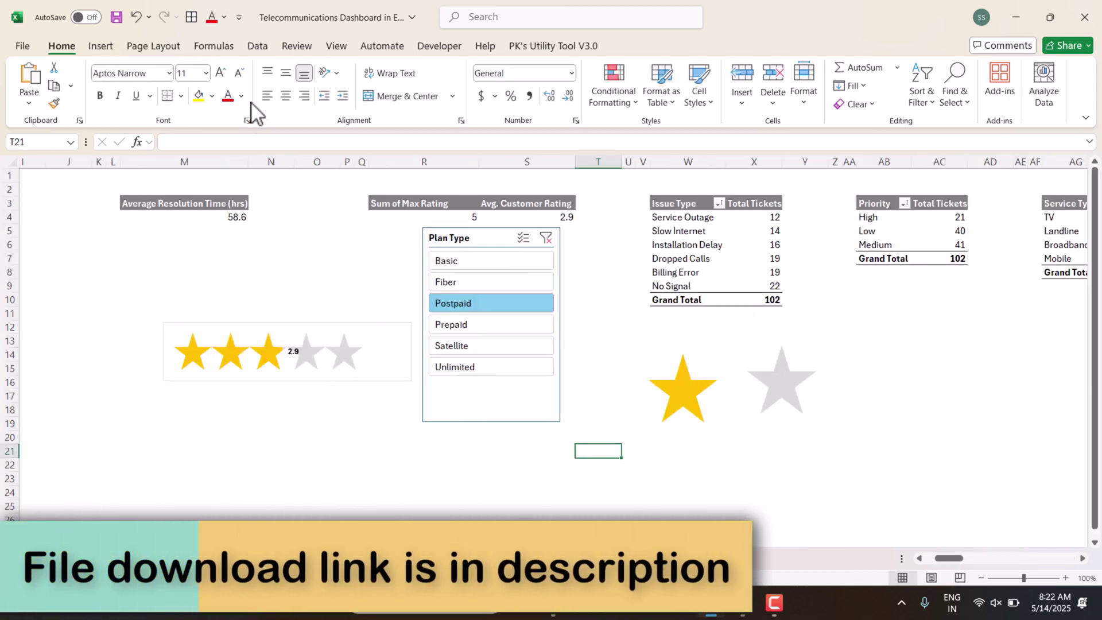
left_click(262, 48)
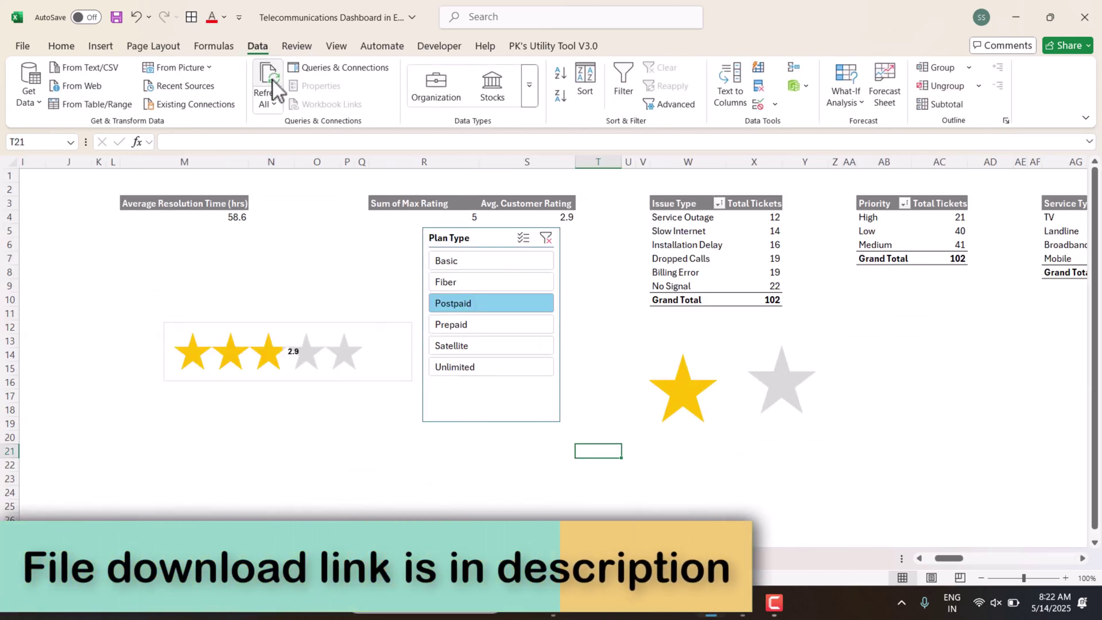
left_click(311, 285)
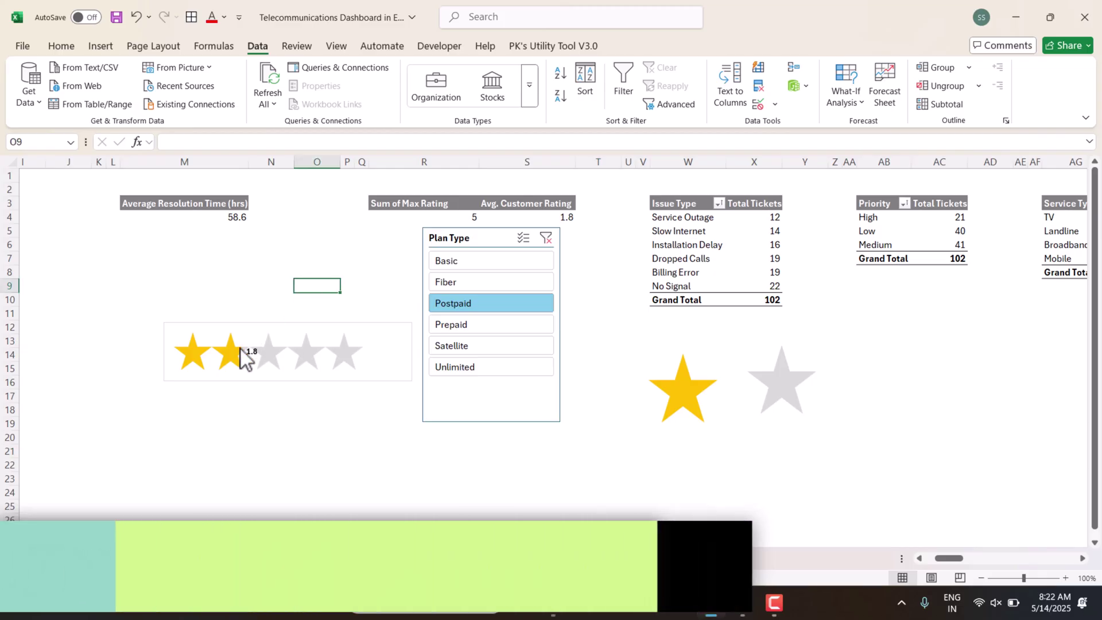
Step: Compare the star chart across the Fiber, Satellite and Postpaid plan types, and clear the Plan Type slicer filter
left_click(499, 283)
left_click(491, 345)
left_click(491, 305)
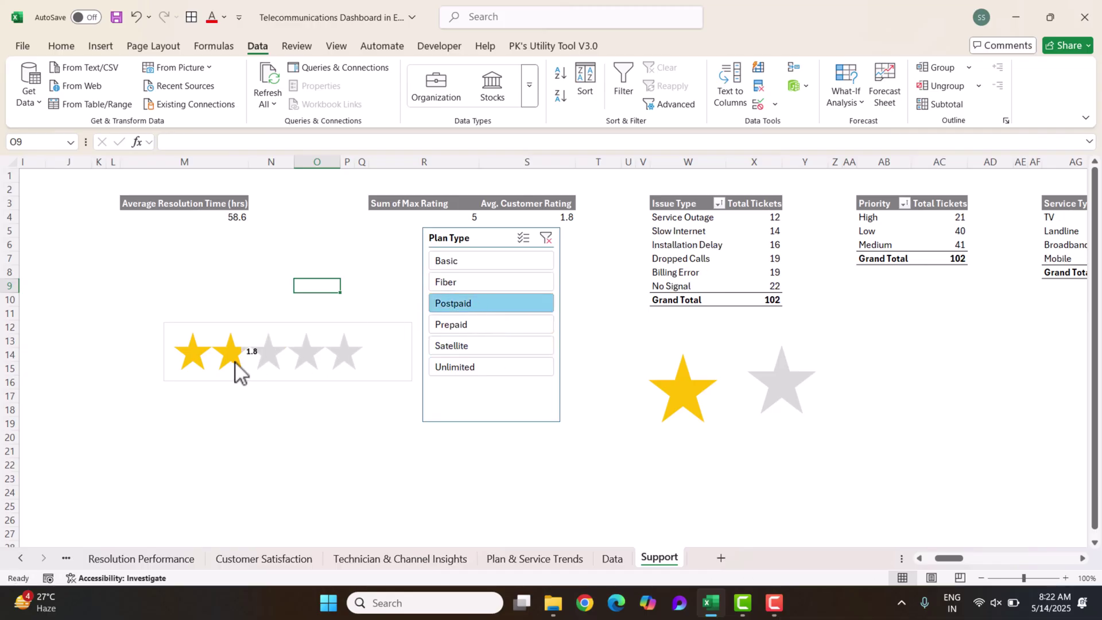
left_click(505, 278)
left_click(487, 305)
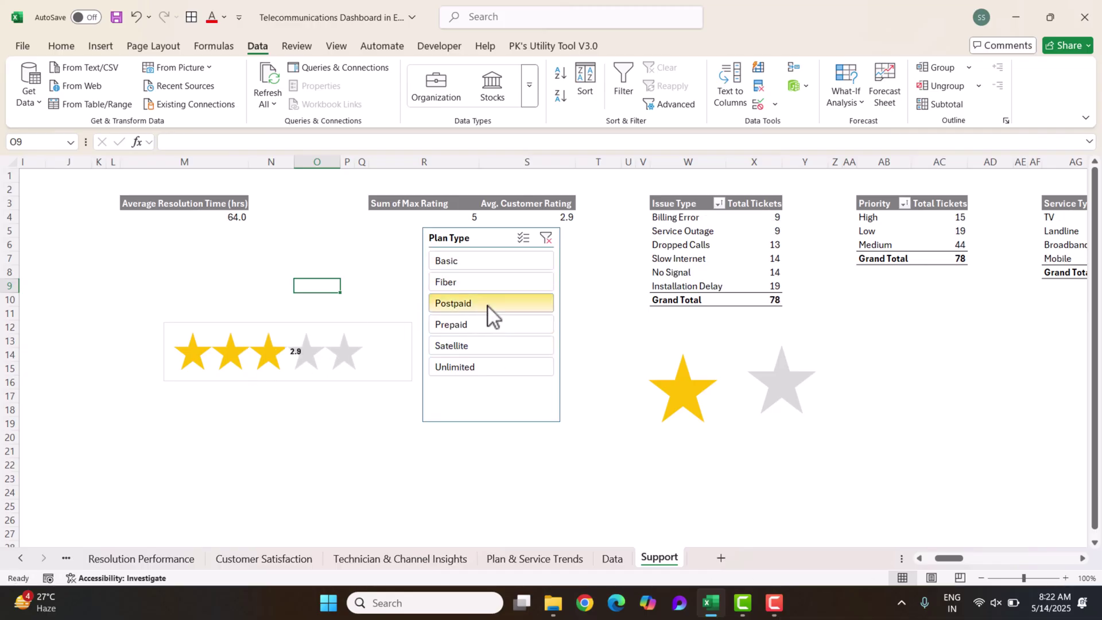
left_click(487, 285)
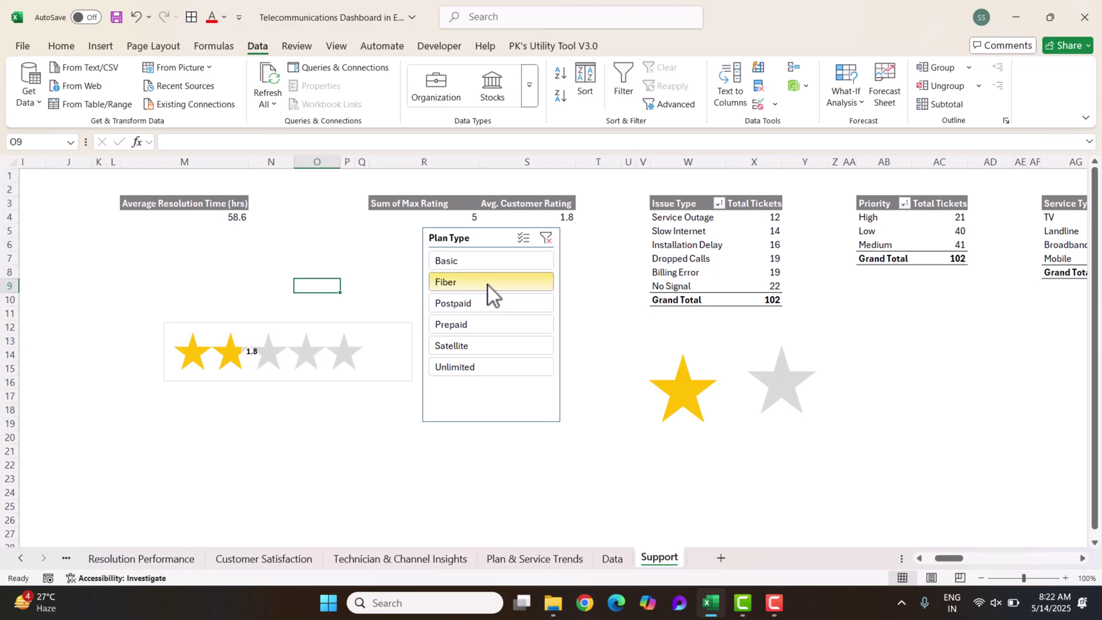
left_click(545, 237)
left_click(584, 281)
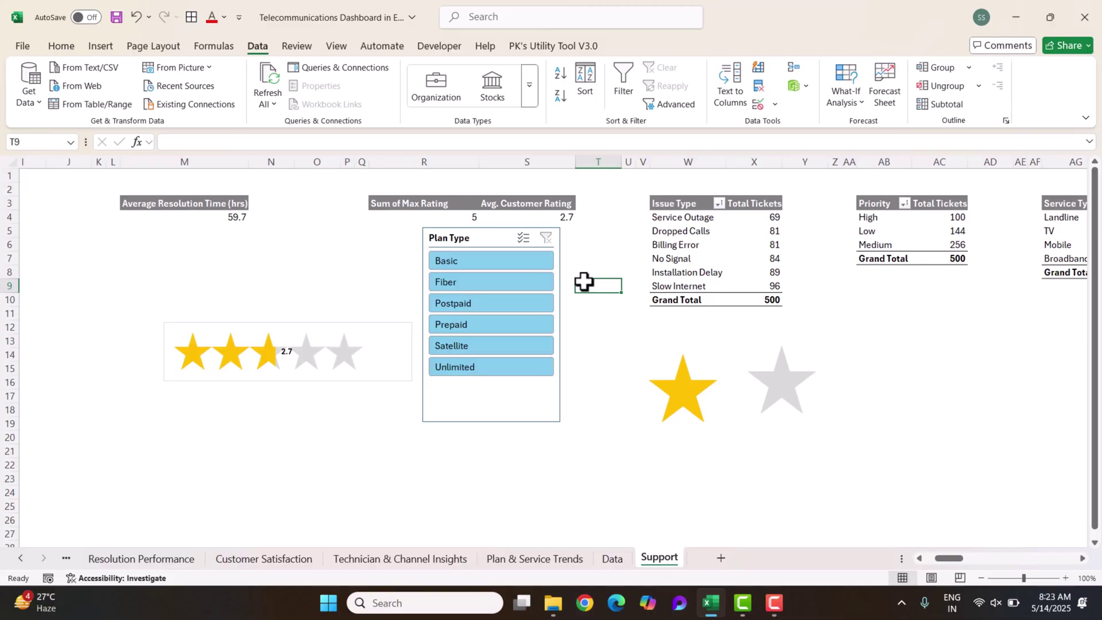
Step: Open the Overview sheet and examine the Avg. Customer Rating stars and the other dashboard charts
left_click(20, 557)
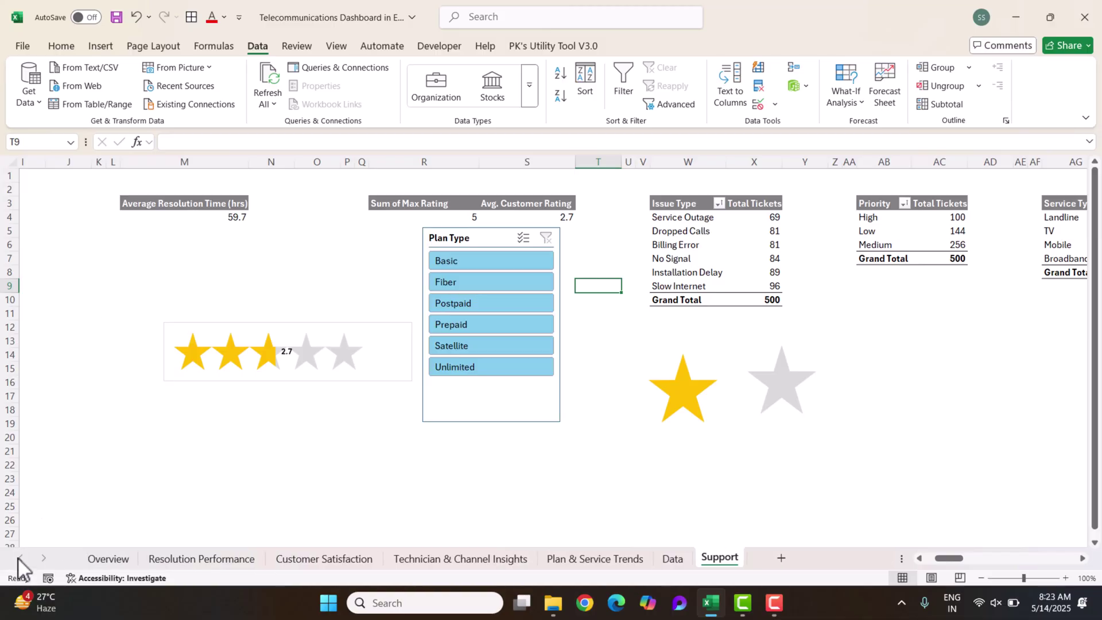
left_click(110, 559)
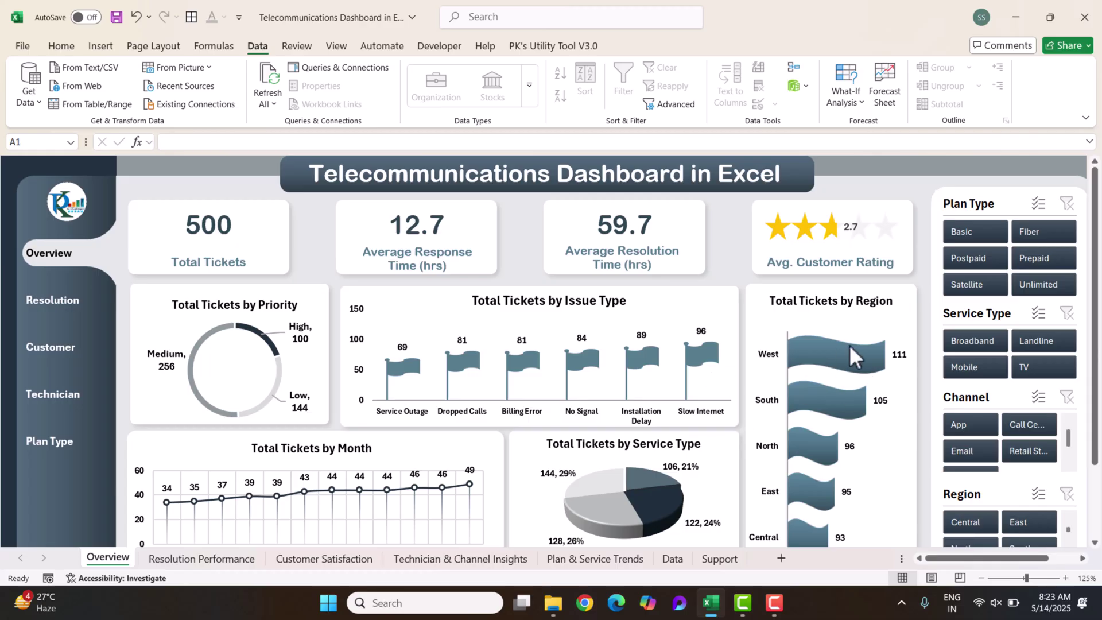
mouse_move(843, 383)
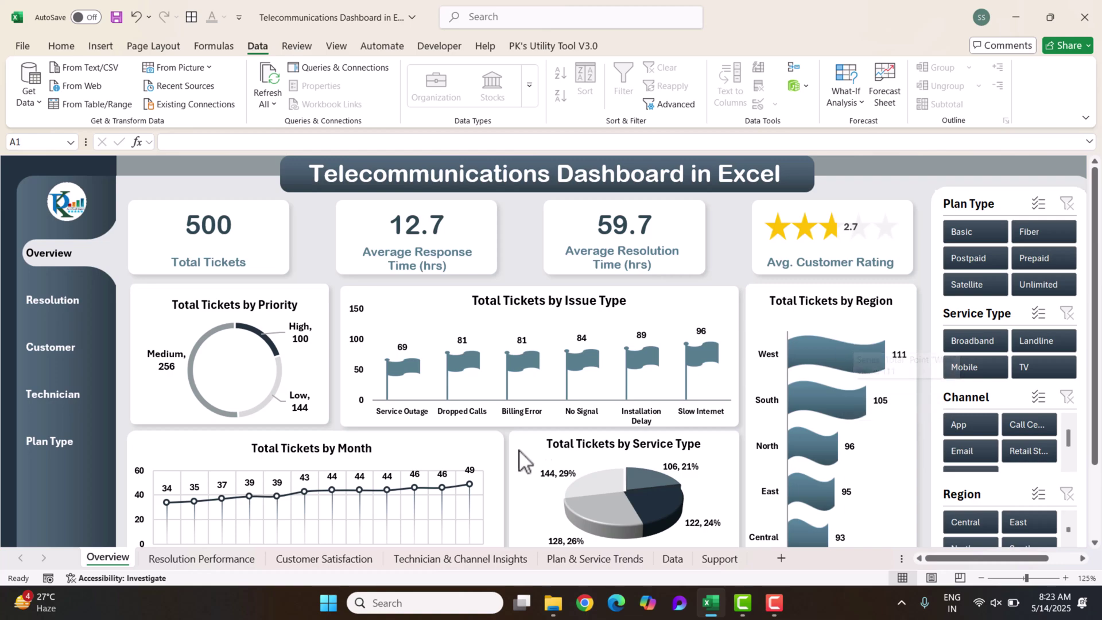
Step: On the Support sheet, insert a 2-D clustered bar chart from the Issue Type pivot table
left_click(719, 559)
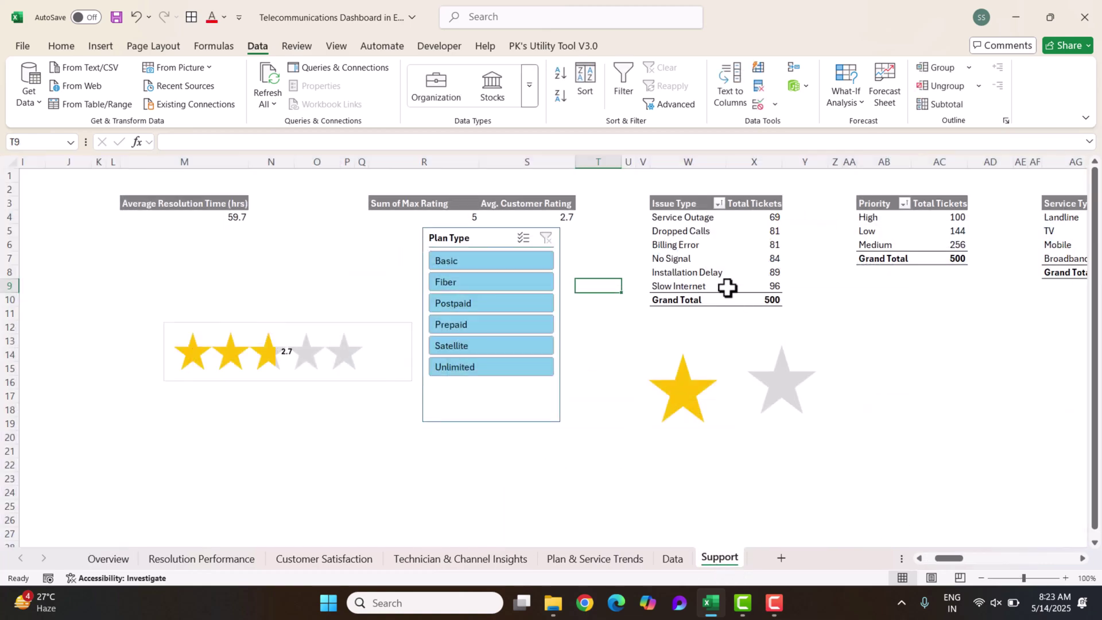
left_click(706, 235)
left_click(697, 231)
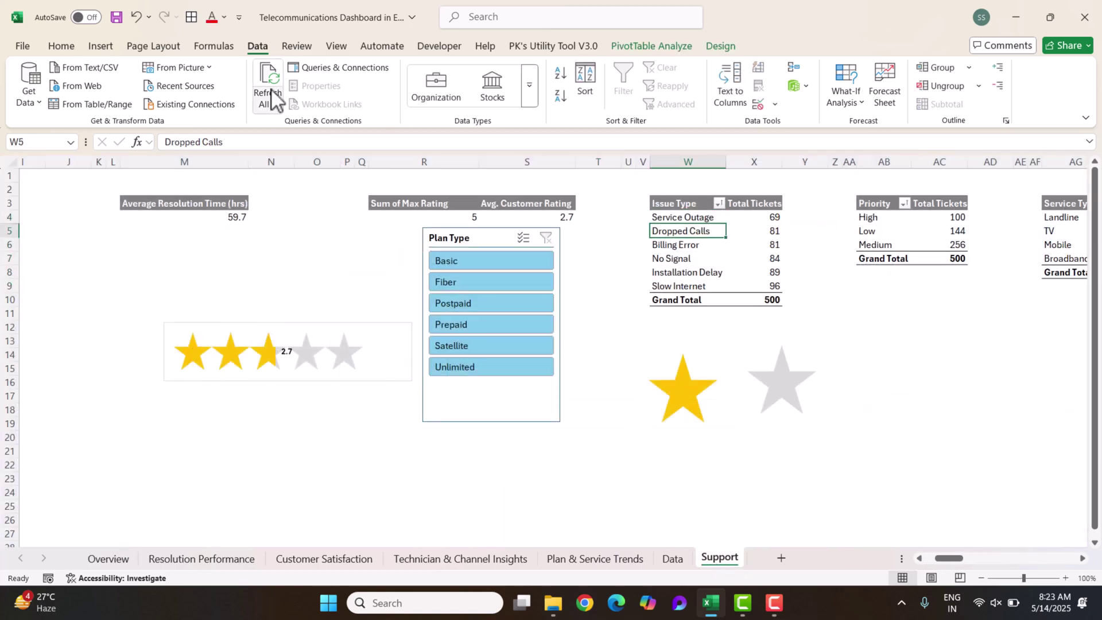
left_click(109, 45)
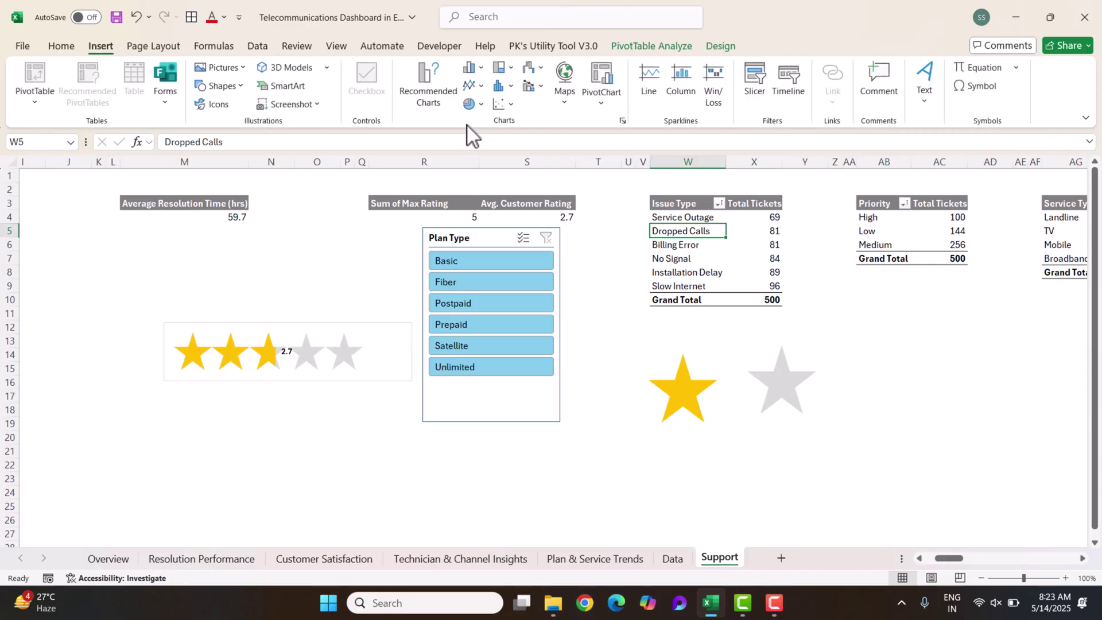
left_click(480, 68)
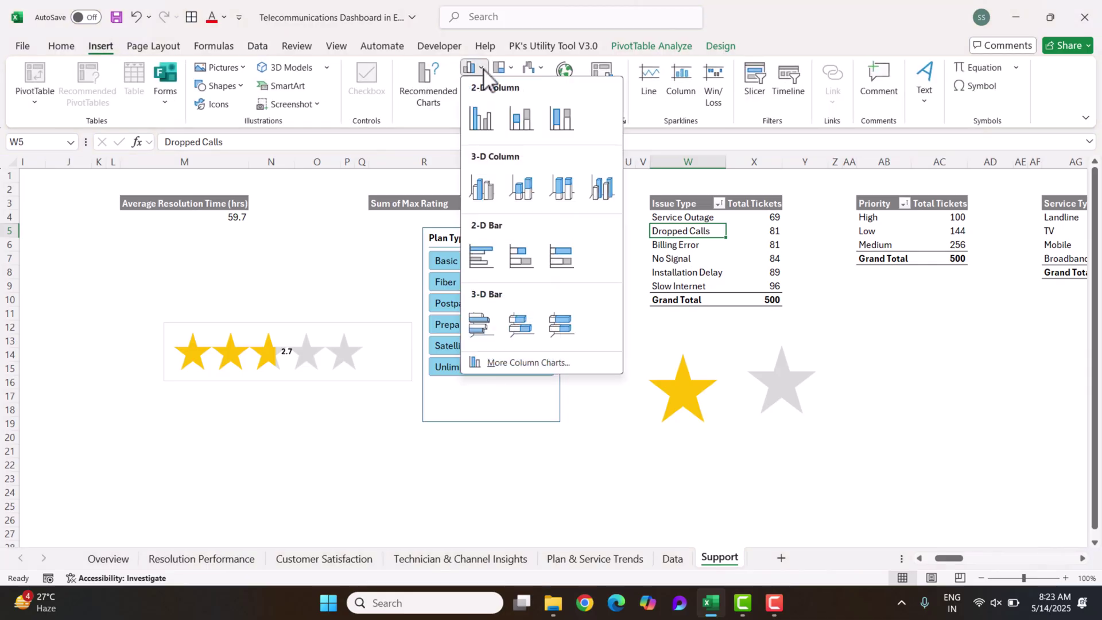
left_click(480, 262)
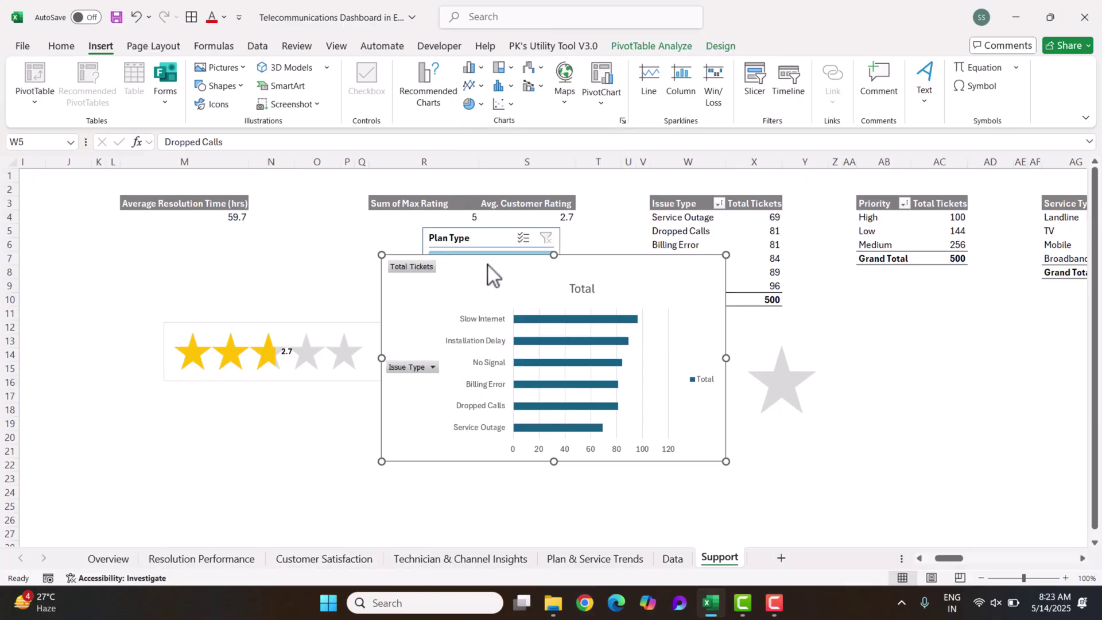
Step: Hide all field buttons on the Issue Type bar chart and place the chart below its pivot table
left_click_drag(596, 270, 695, 248)
left_click(820, 109)
left_click(813, 228)
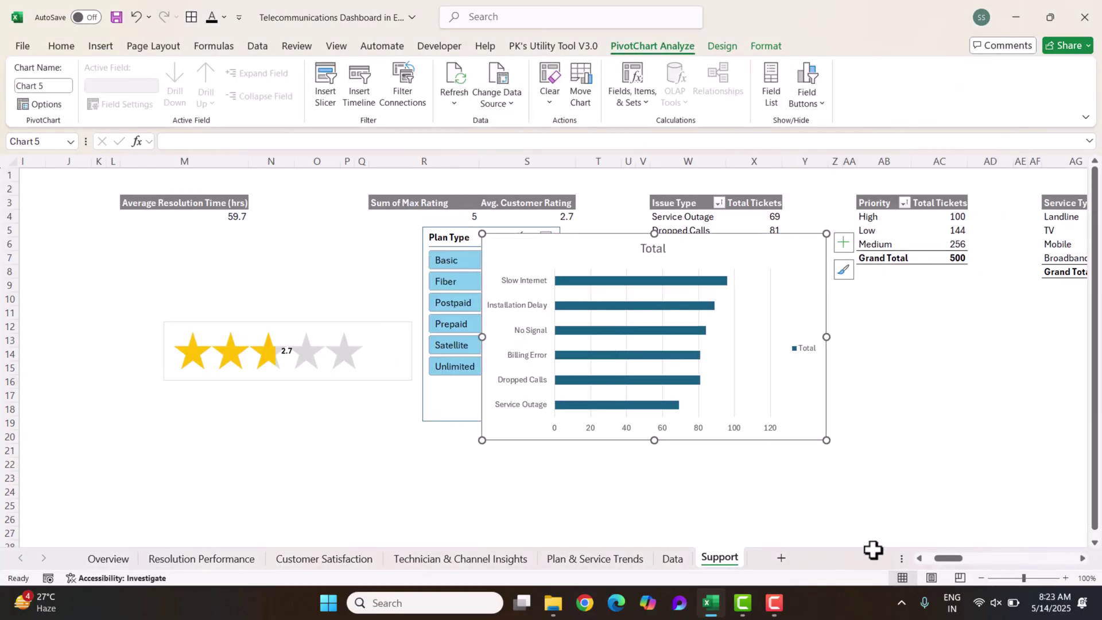
left_click_drag(901, 545, 725, 529)
Step: Remove the gridlines, the legend and the horizontal value axis from the Issue Type bar chart
left_click(746, 333)
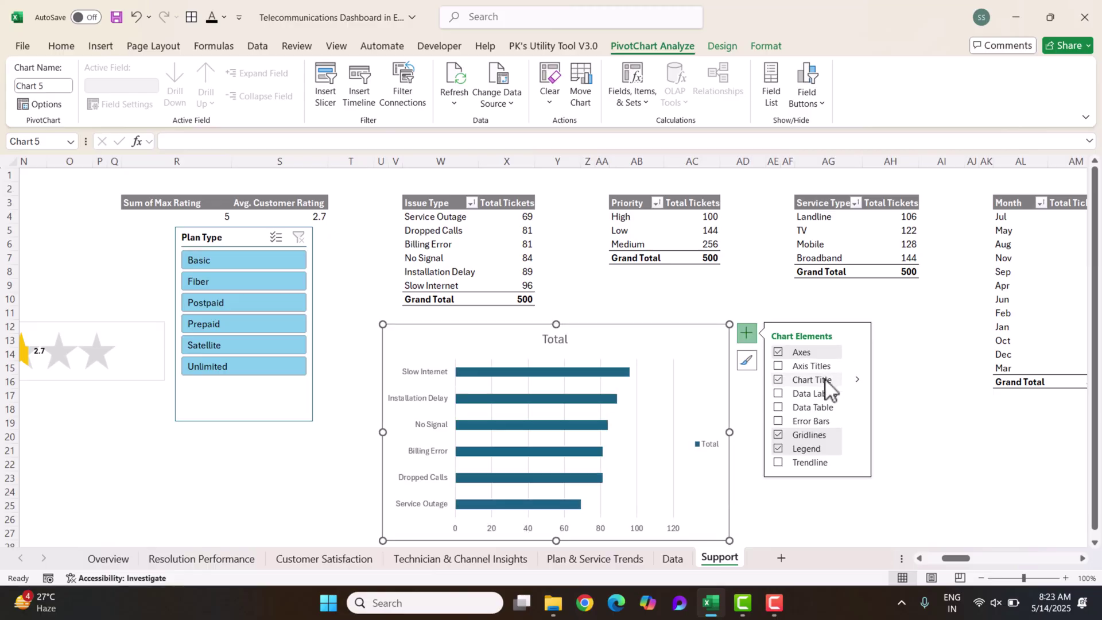
left_click(777, 434)
left_click(777, 448)
left_click(712, 528)
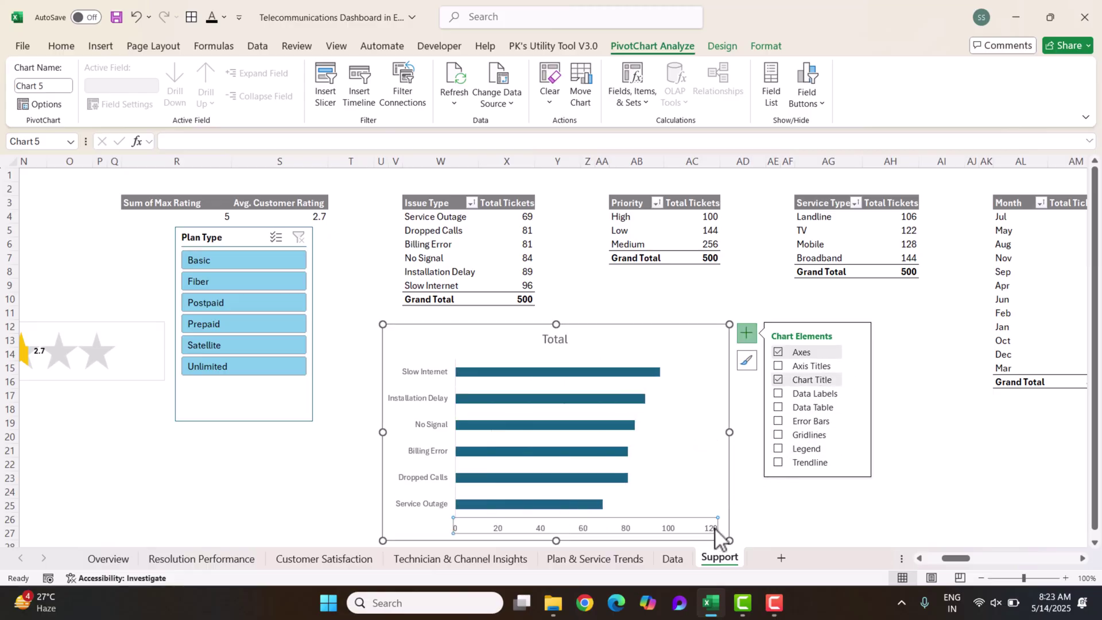
key("Delete")
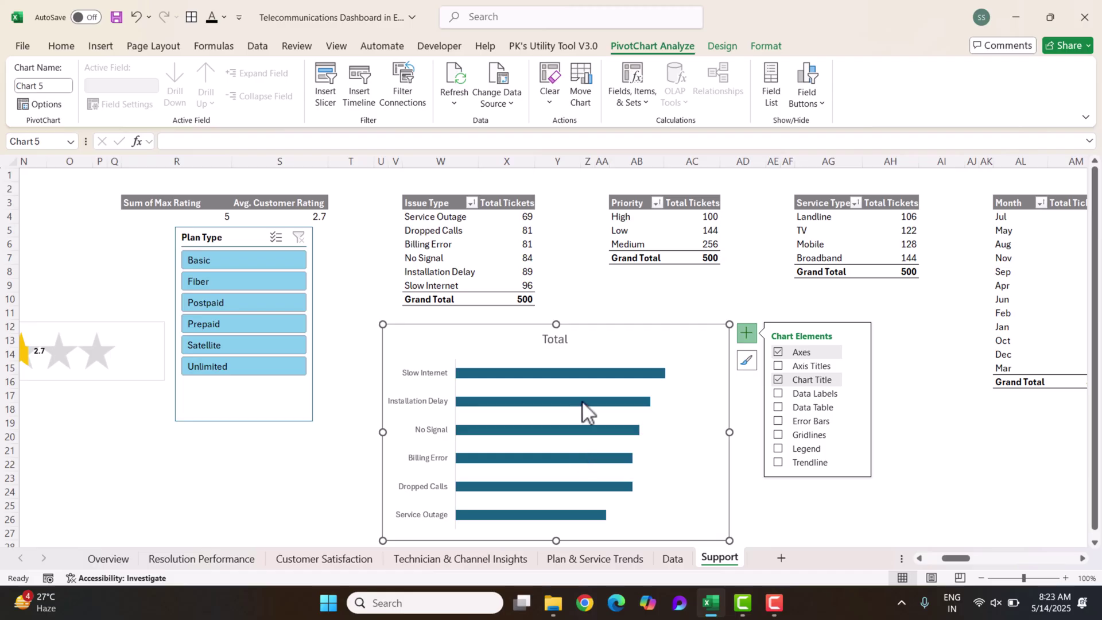
Step: Set the gap width of the Total Tickets bars to 20% and shift the chart slightly up and right
right_click(582, 404)
left_click(653, 390)
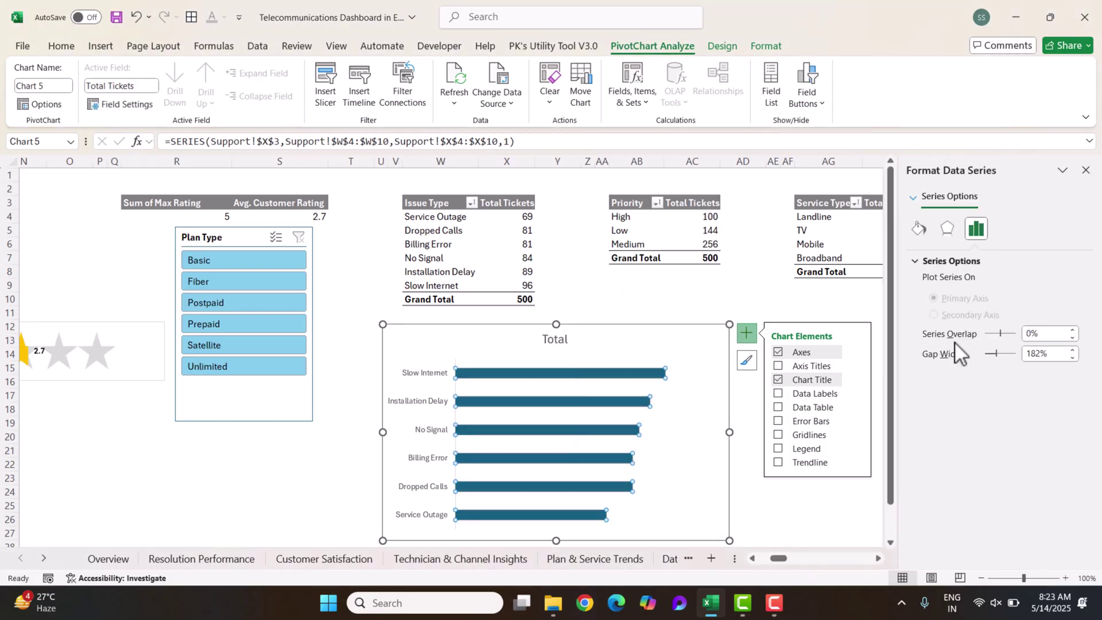
left_click_drag(996, 356, 985, 356)
left_click(1045, 353)
double_click(1045, 353)
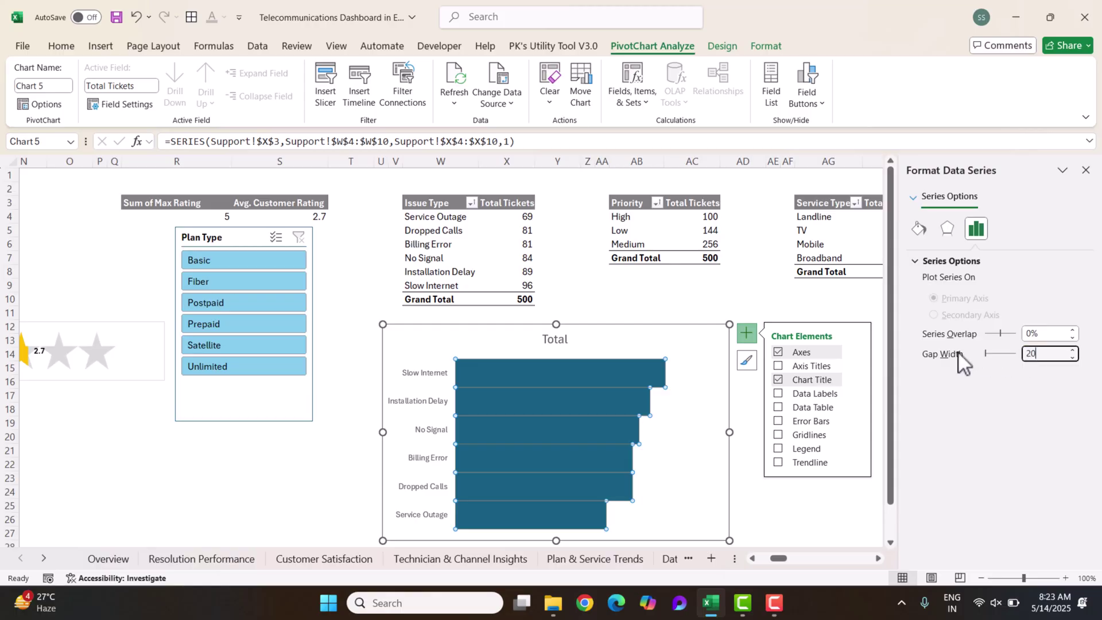
key("Return")
left_click(1085, 170)
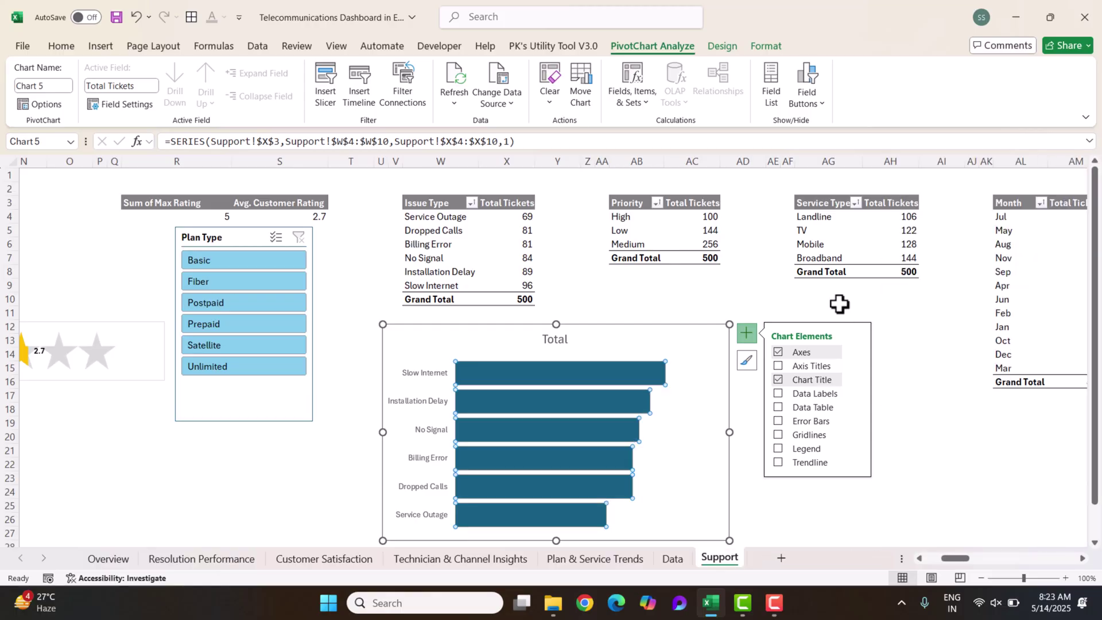
left_click(839, 304)
left_click(890, 409)
left_click(650, 347)
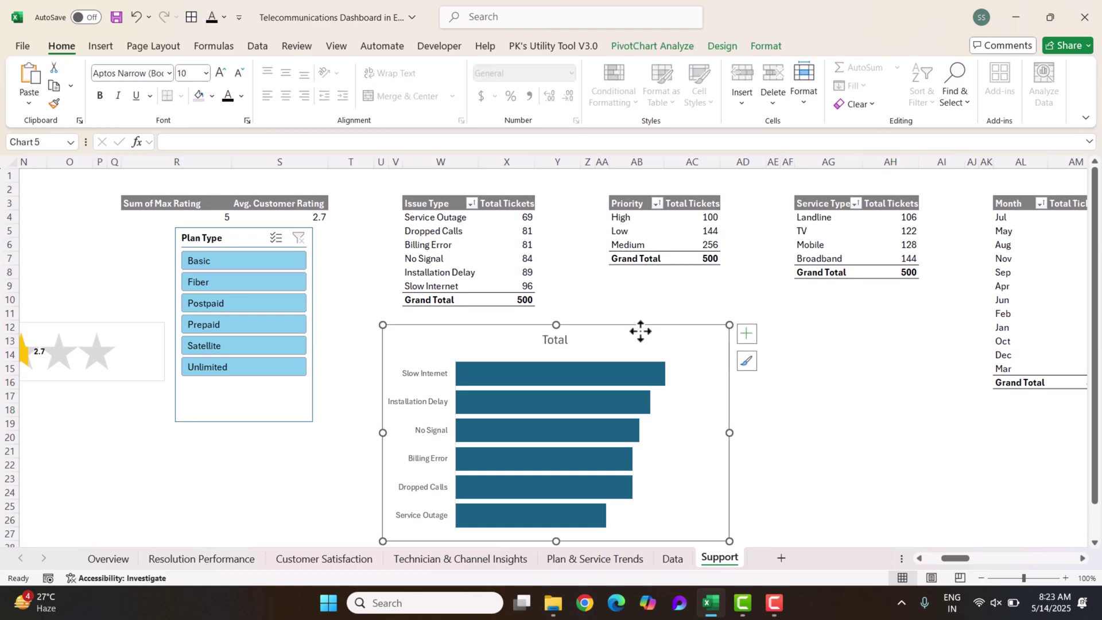
left_click_drag(639, 327, 673, 308)
Step: Insert a Wave shape about 2.54 cm high and 5.55 cm wide beside the bar chart, below the Service Type pivot table
left_click(101, 47)
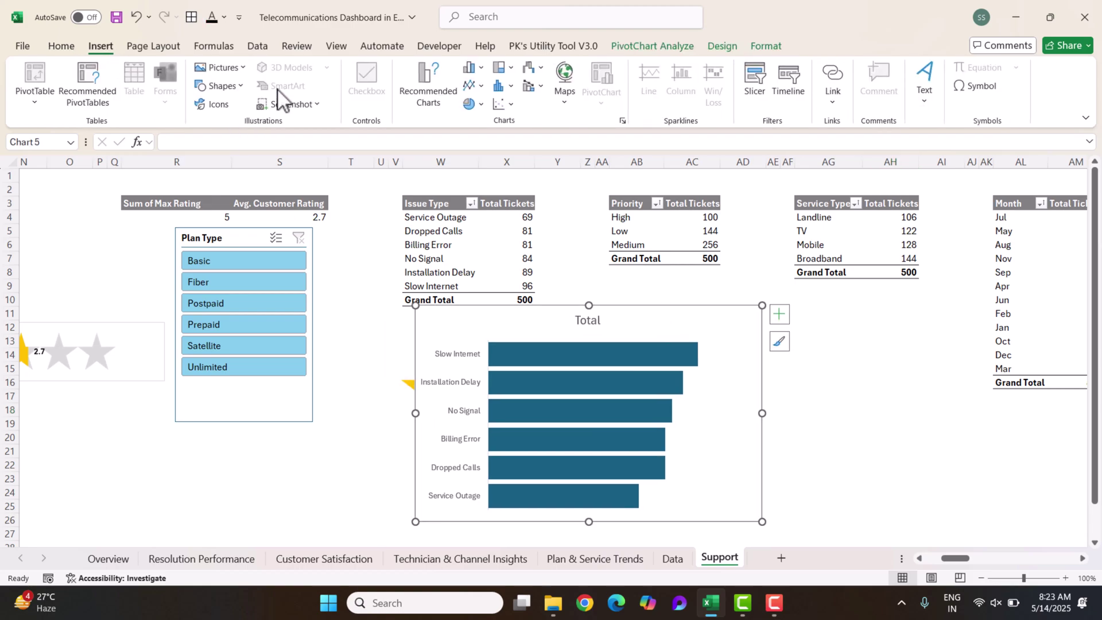
left_click(242, 89)
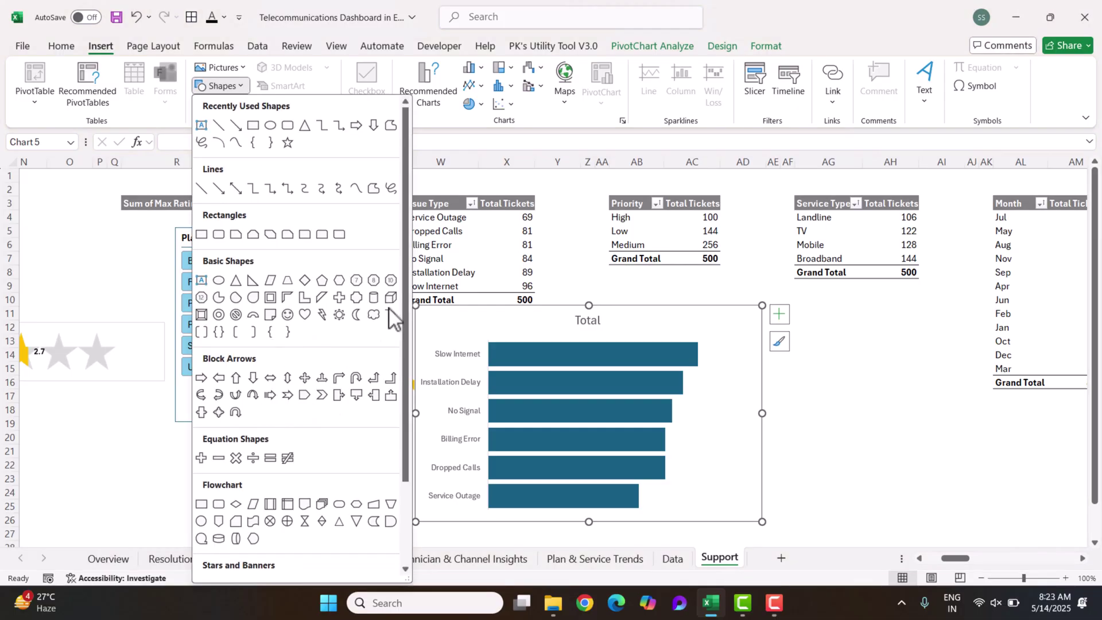
left_click_drag(407, 303, 408, 392)
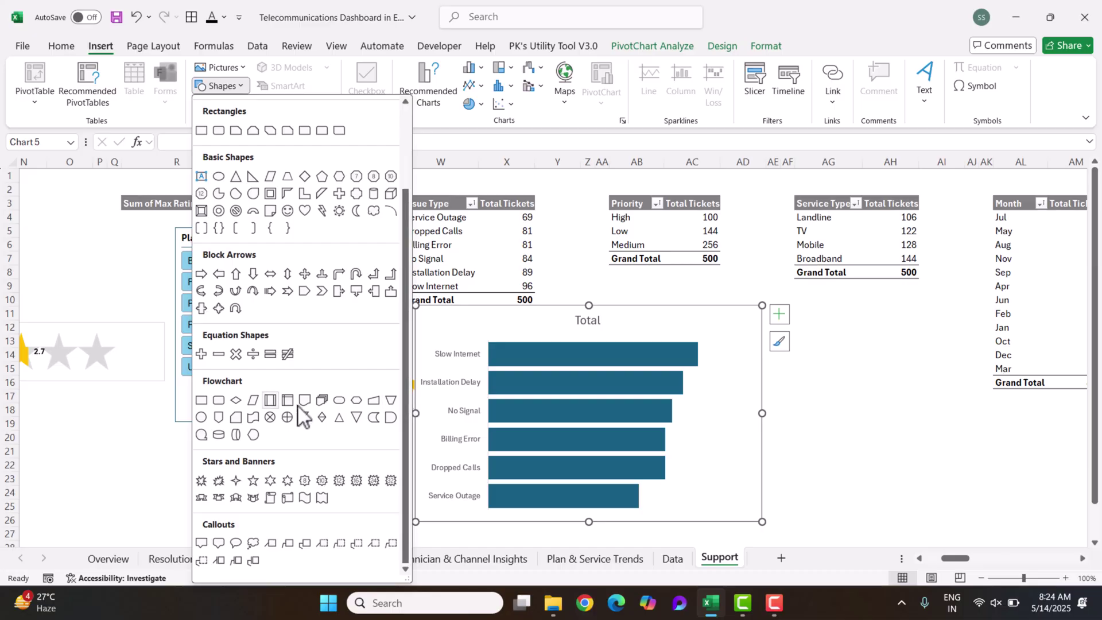
left_click(305, 498)
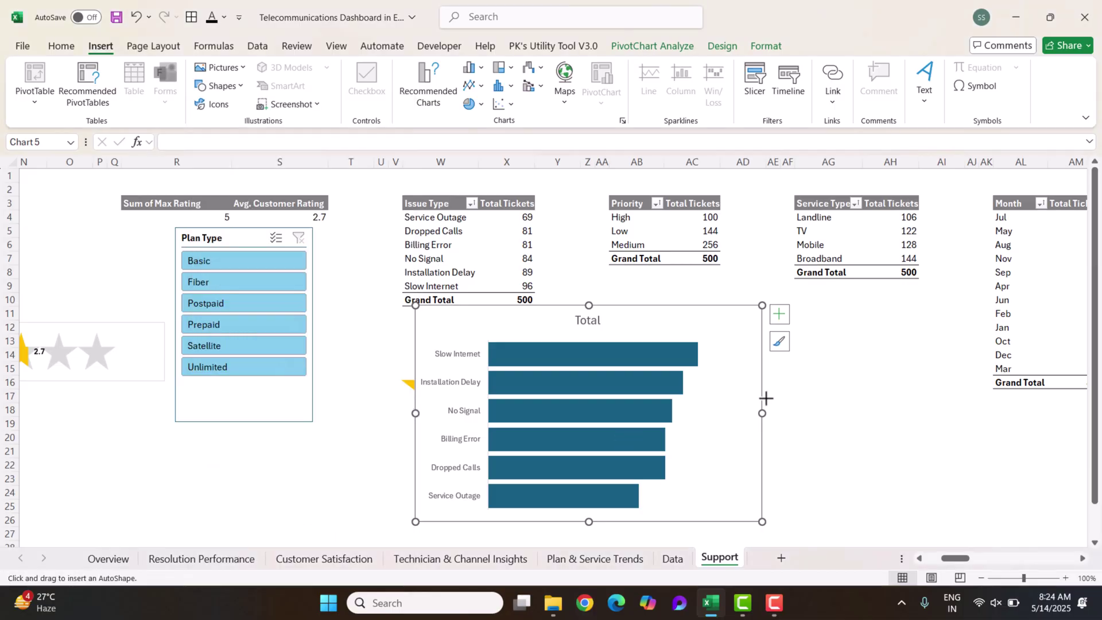
left_click(831, 373)
left_click_drag(903, 407, 909, 369)
Step: Fill the wave with the bright blue theme color and a dark vertical gradient darkening downward, and remove its outline
left_click(409, 70)
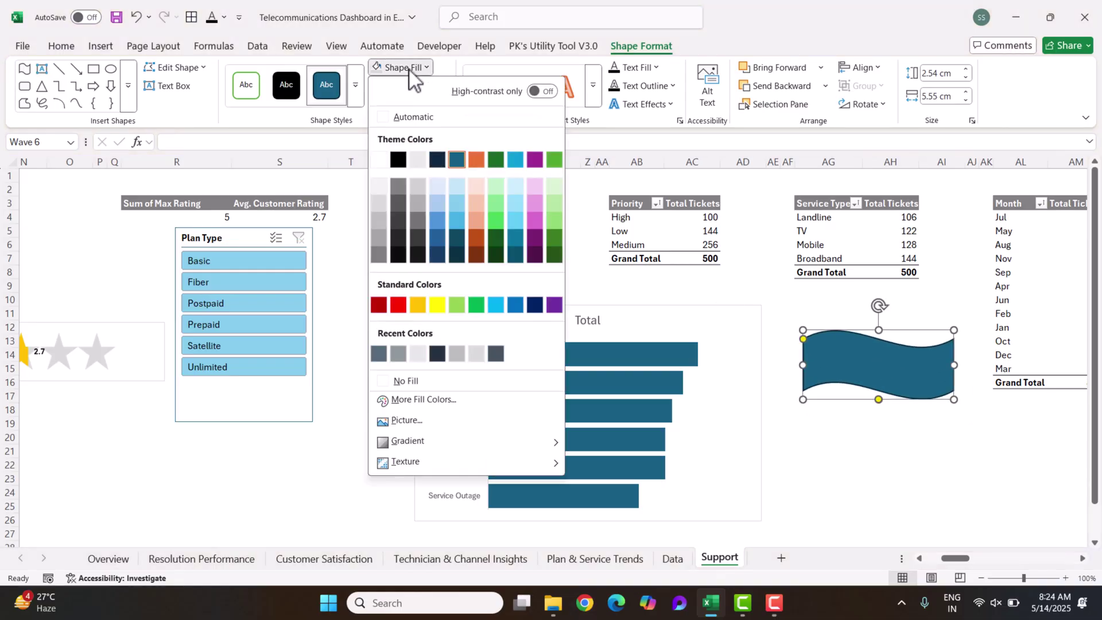
left_click(516, 159)
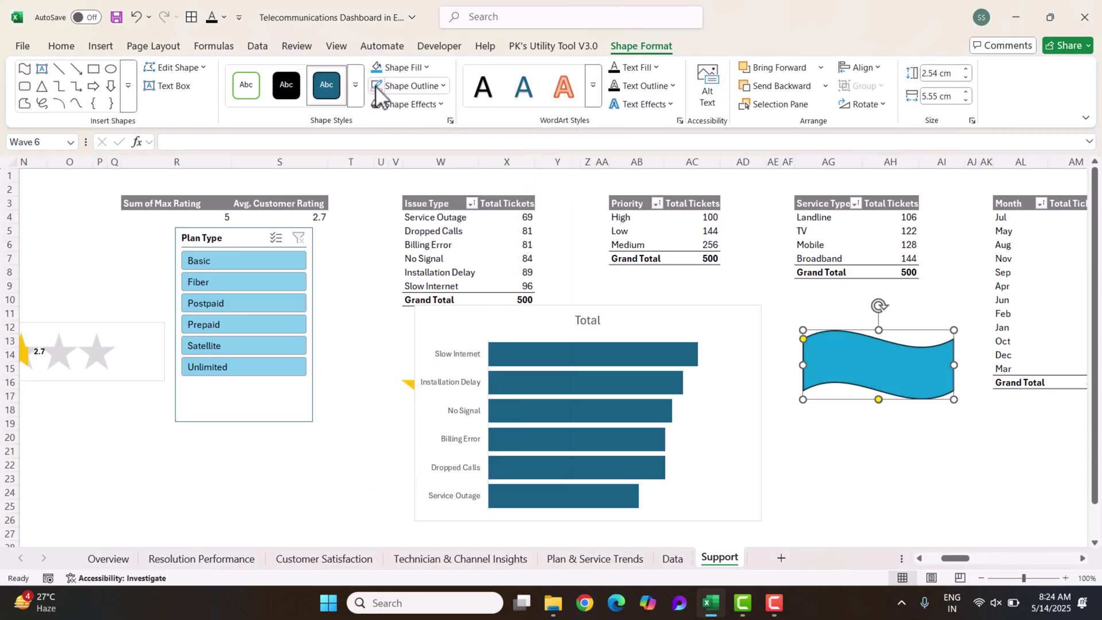
left_click(411, 67)
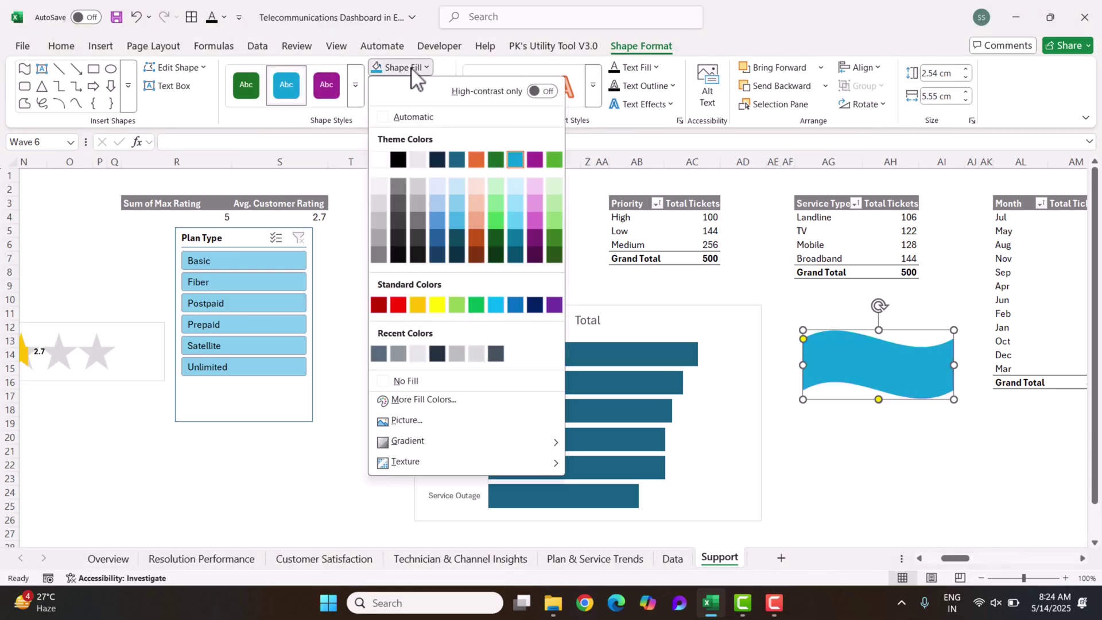
mouse_move(432, 446)
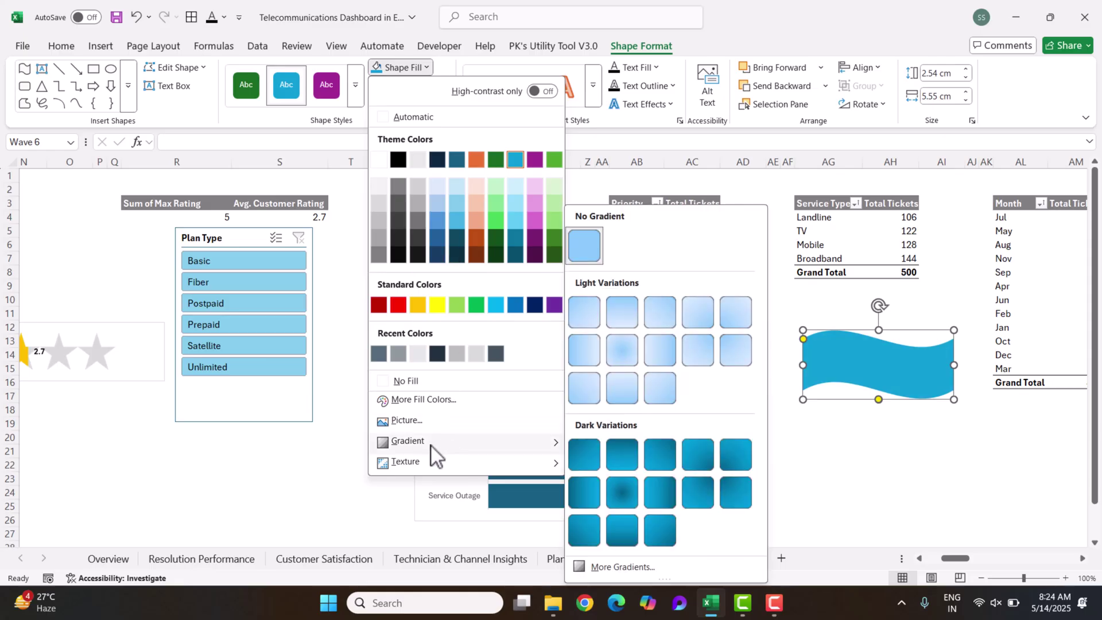
left_click(625, 537)
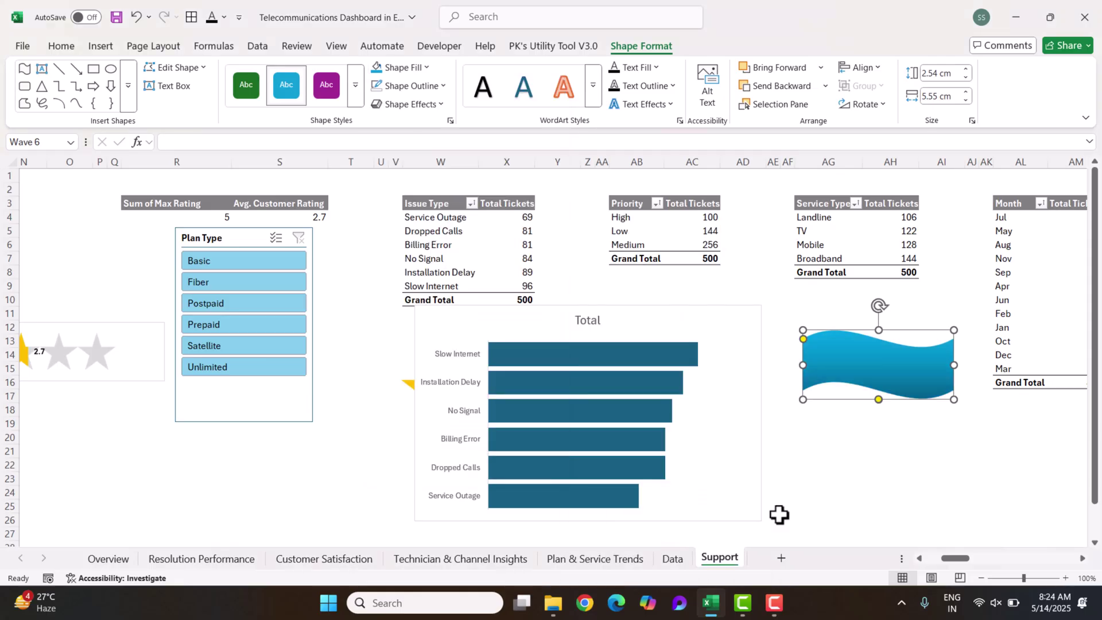
left_click(899, 489)
Step: Copy the gradient wave shape and paste it onto the Total Tickets bars as their fill
left_click(912, 374)
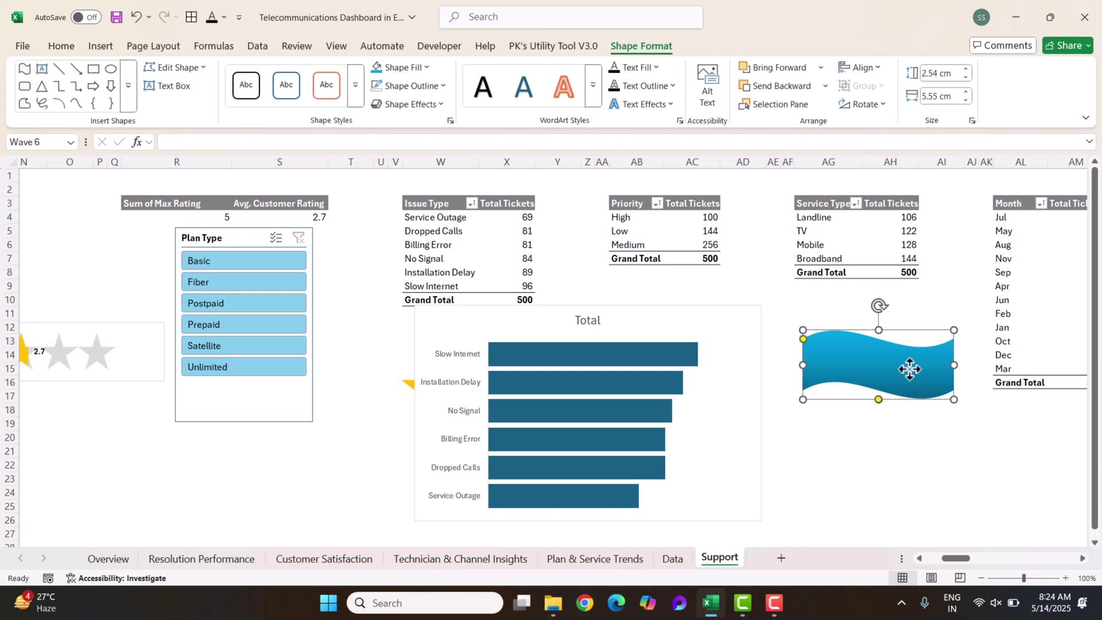
left_click(622, 359)
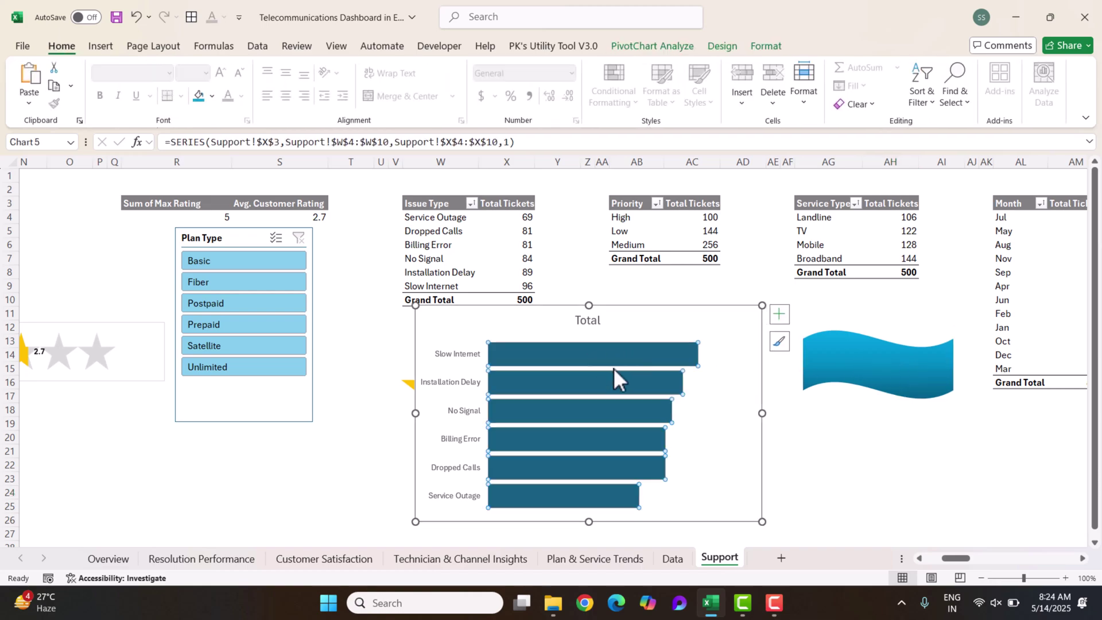
key("ctrl+v")
left_click(880, 466)
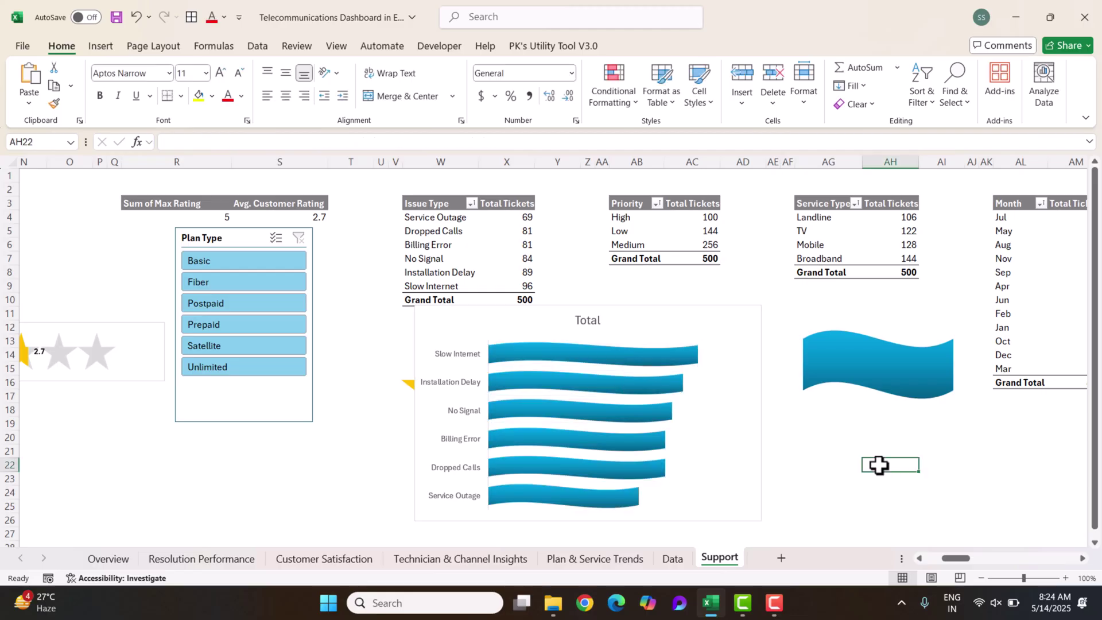
Step: Set the gap width of the wave-shaped bars to 0%
right_click(660, 372)
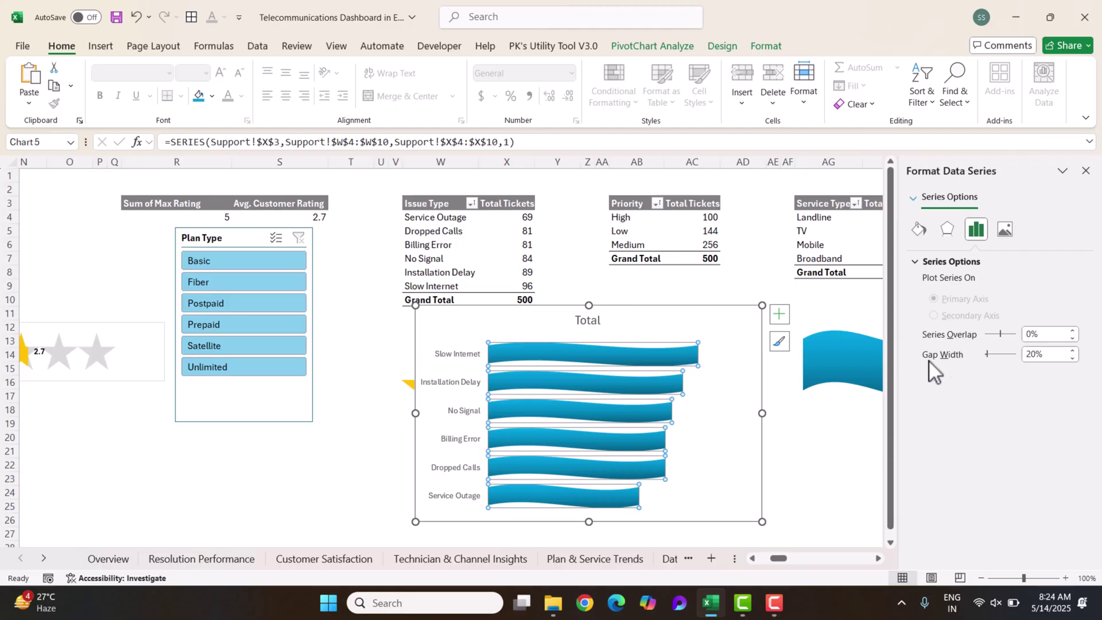
left_click_drag(988, 355, 969, 355)
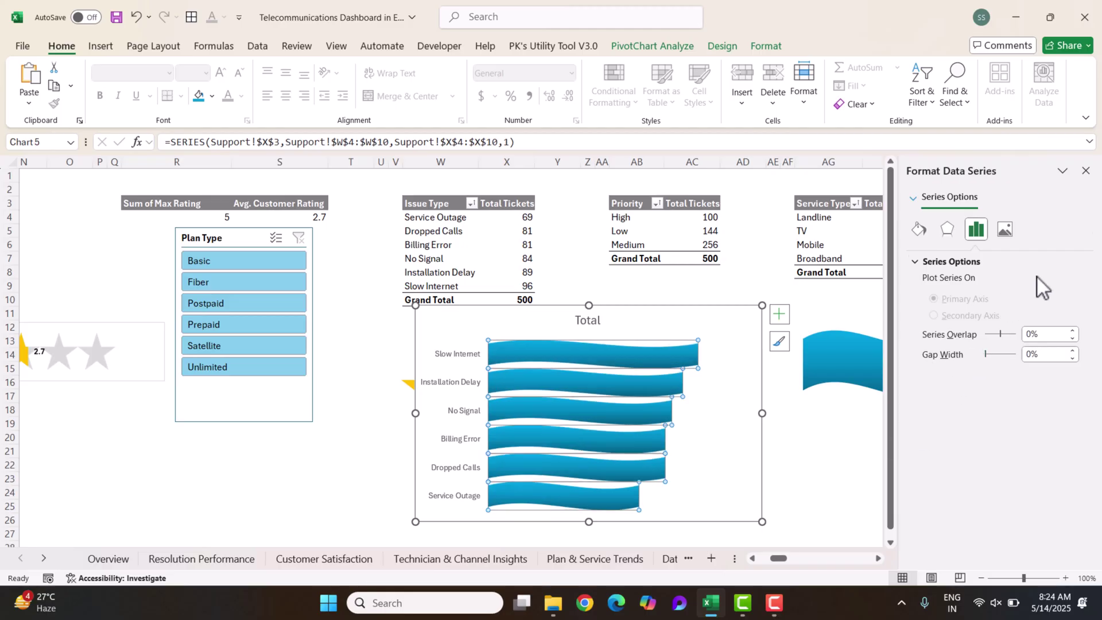
left_click(1085, 171)
left_click(827, 492)
Step: Add data labels to the wave-shaped bars and move the chart up and left, partly over the Issue Type pivot table
left_click(672, 359)
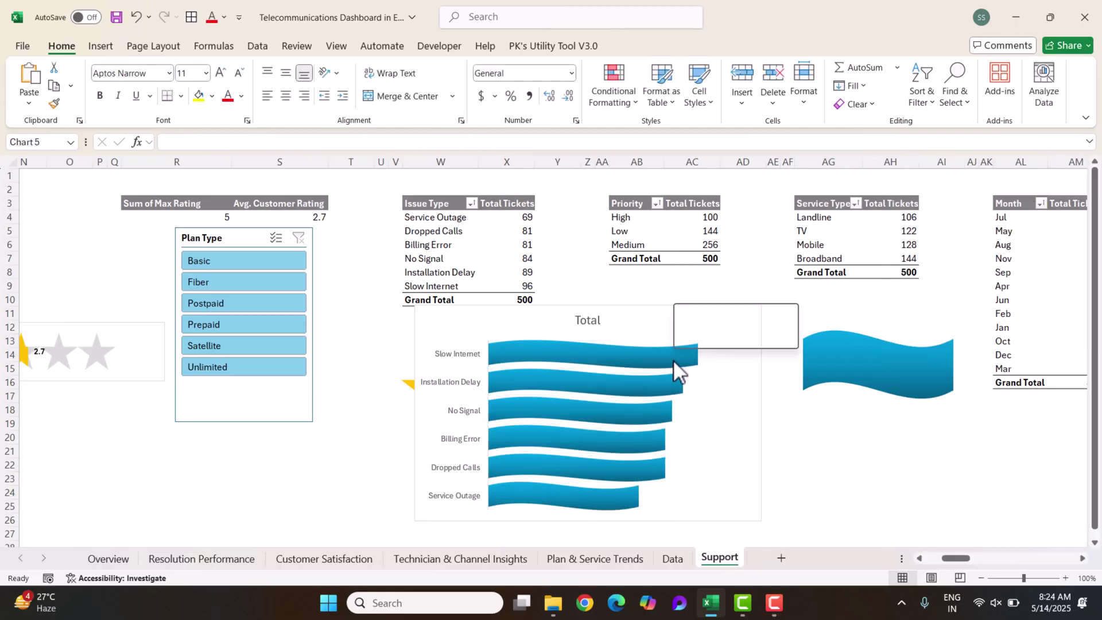
right_click(673, 360)
left_click(749, 523)
left_click(876, 472)
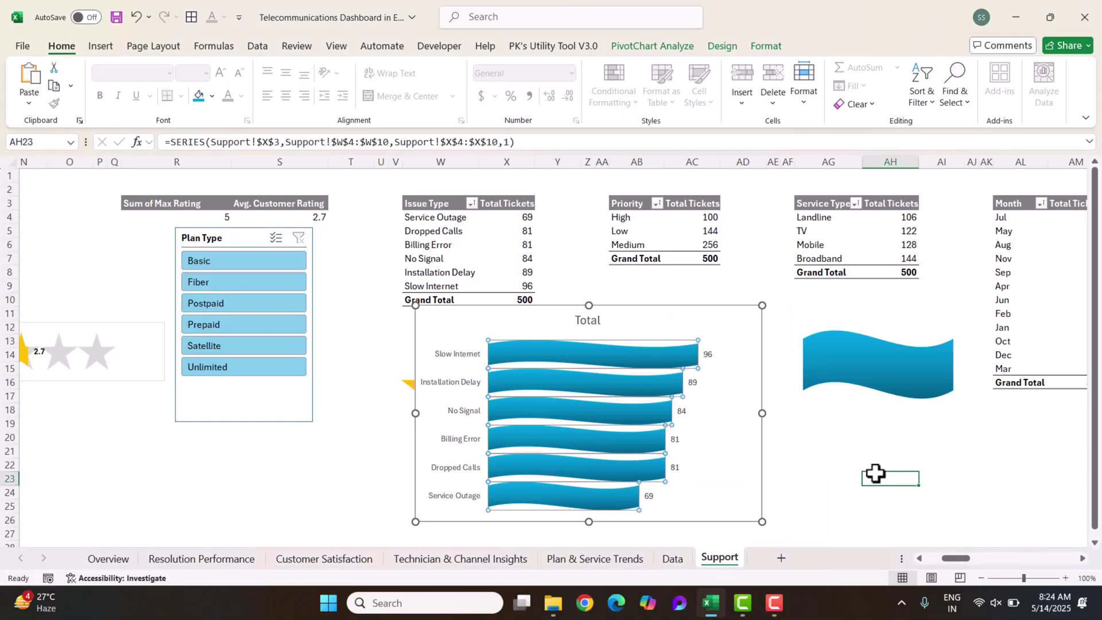
left_click(706, 354)
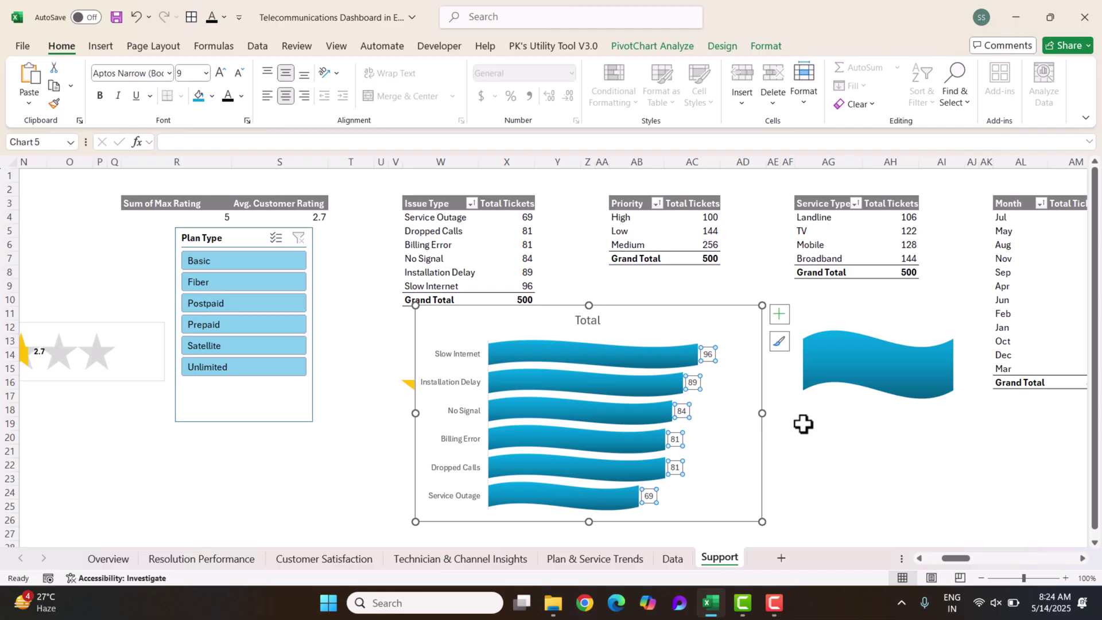
left_click_drag(665, 308, 564, 281)
left_click(787, 463)
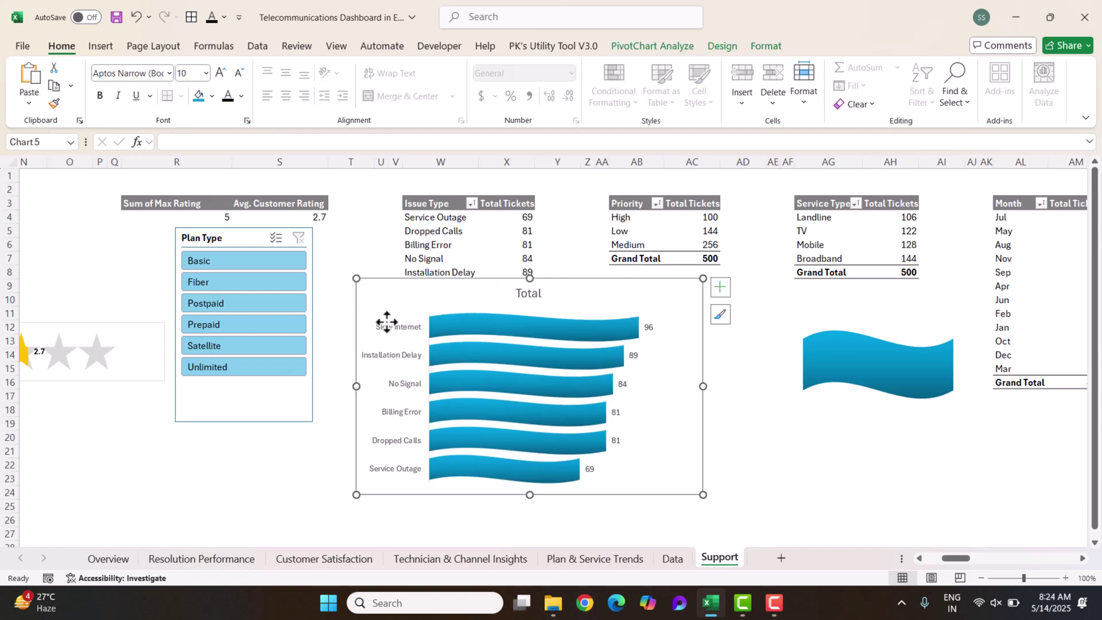
Step: Open the Overview sheet, remove its sheet protection and select the large background rectangle behind the charts
left_click(107, 559)
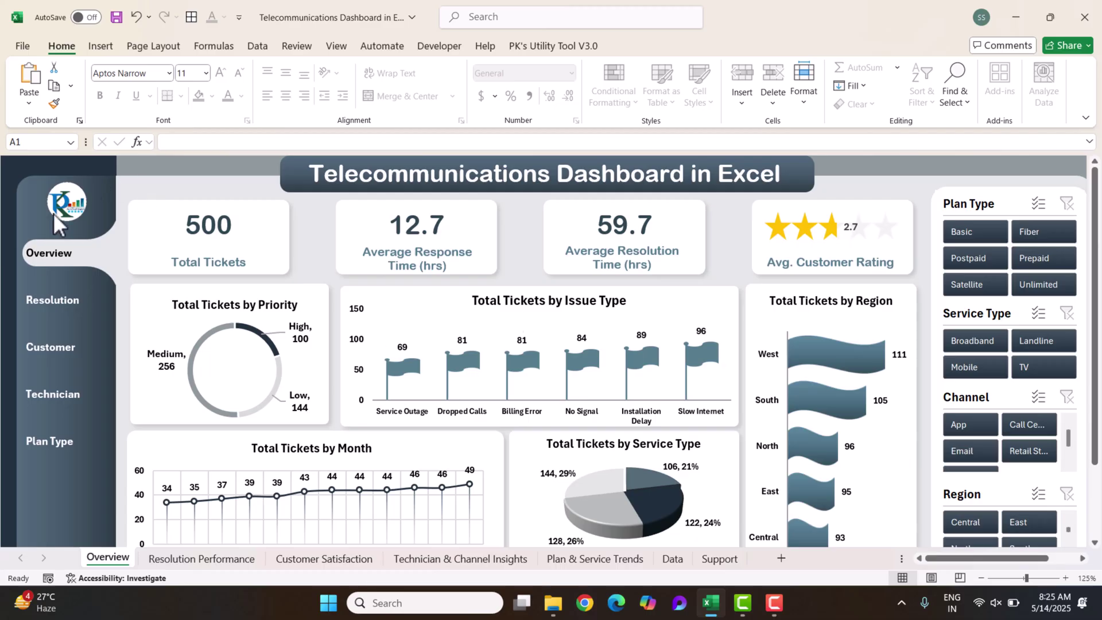
left_click(298, 47)
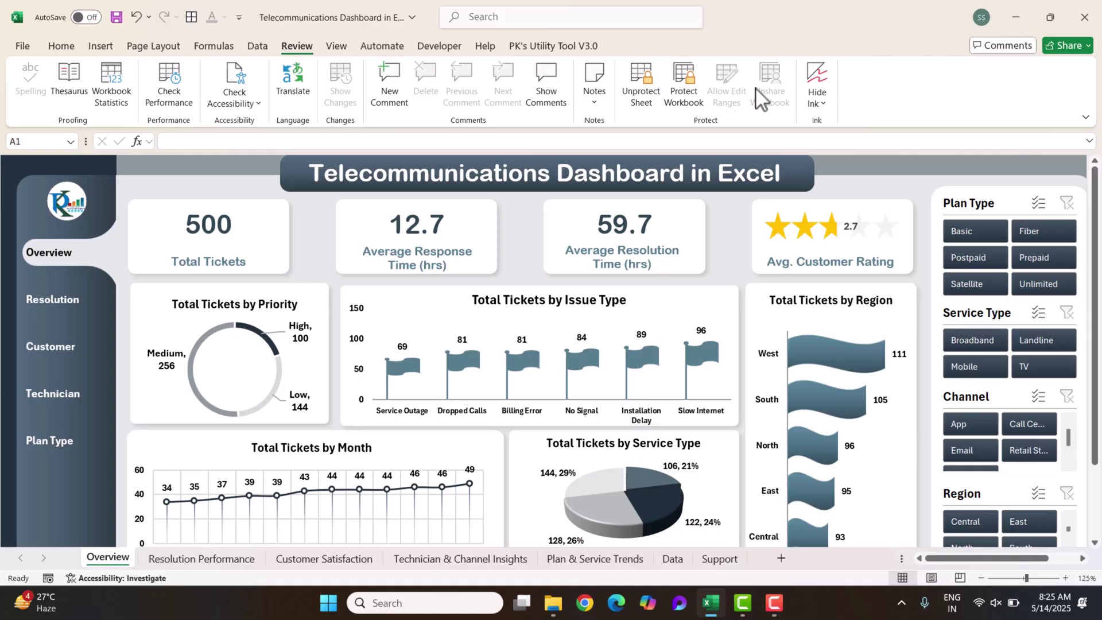
left_click(642, 97)
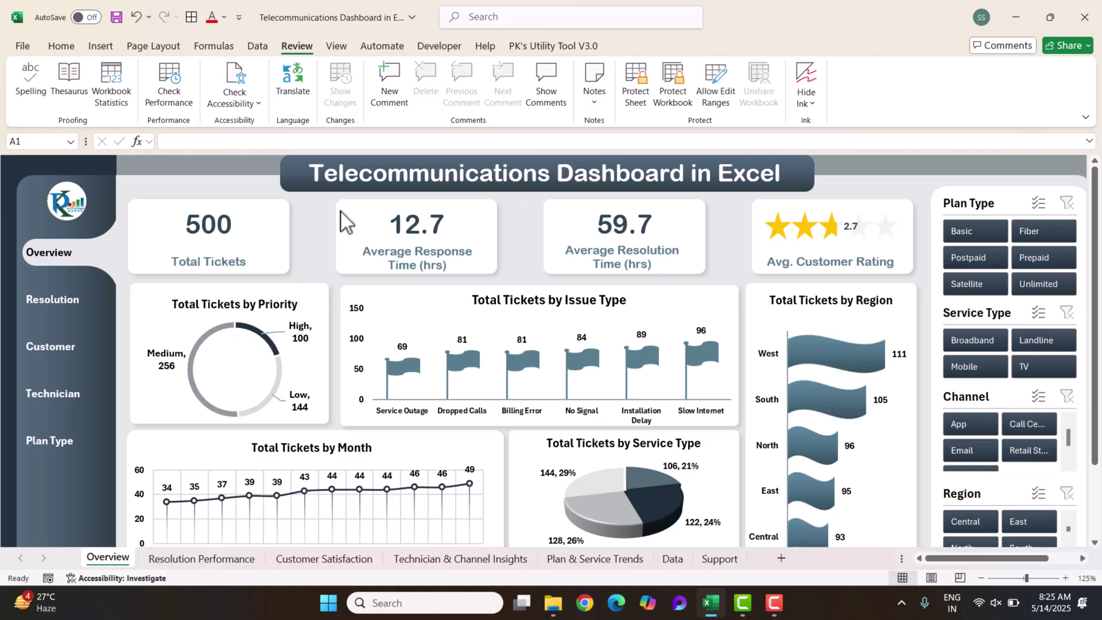
left_click(179, 180)
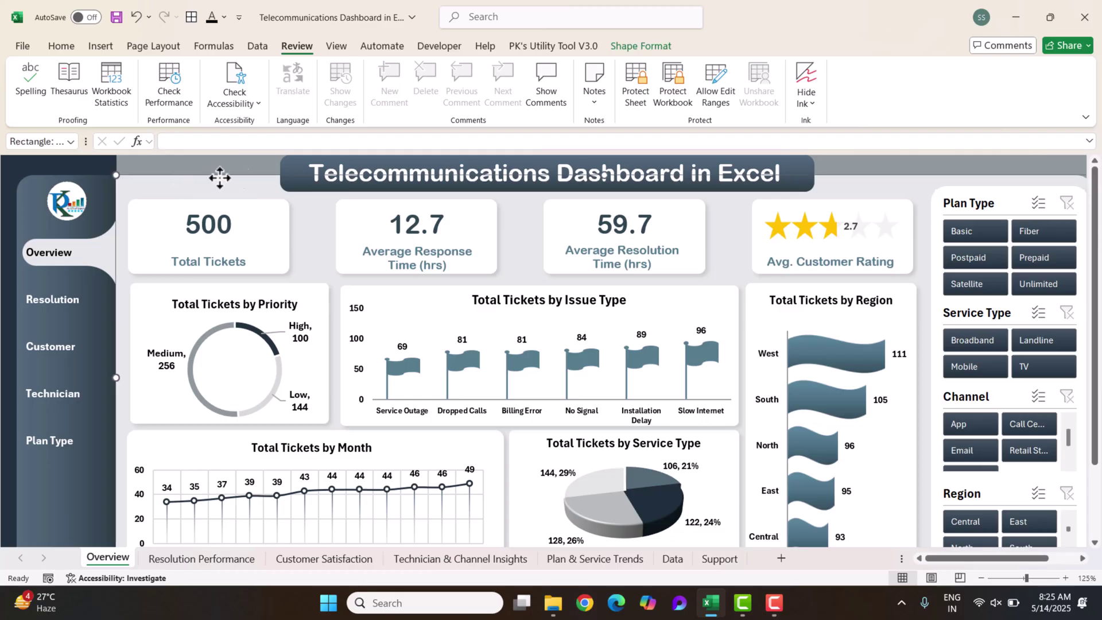
Step: Try moving the title banner rectangle right, away from its text, and undo the move
left_click(760, 183)
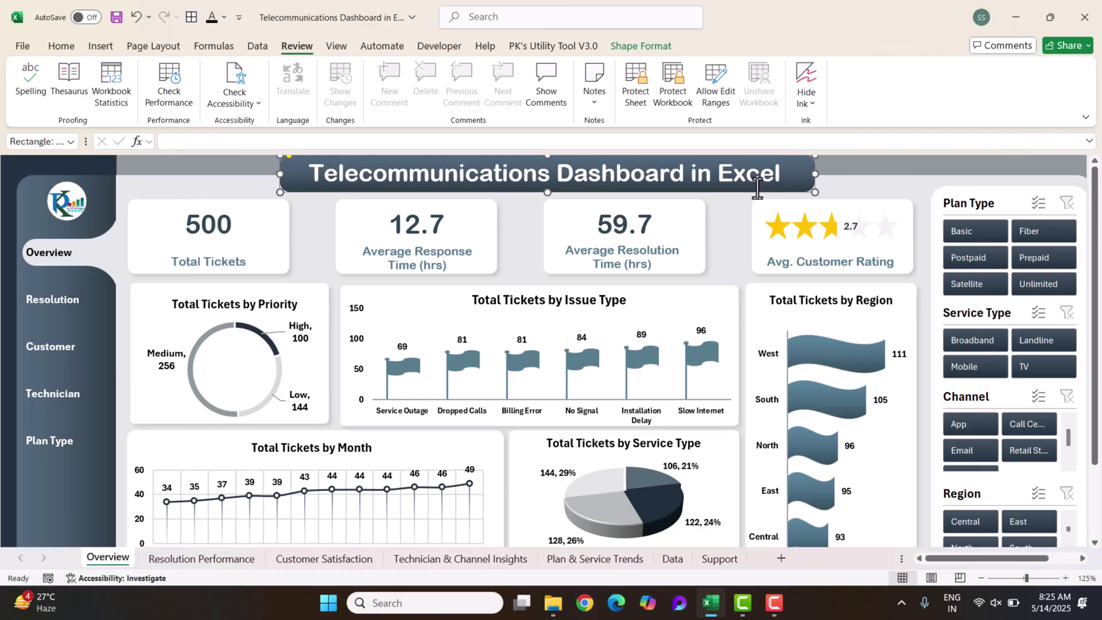
left_click_drag(758, 188, 886, 187)
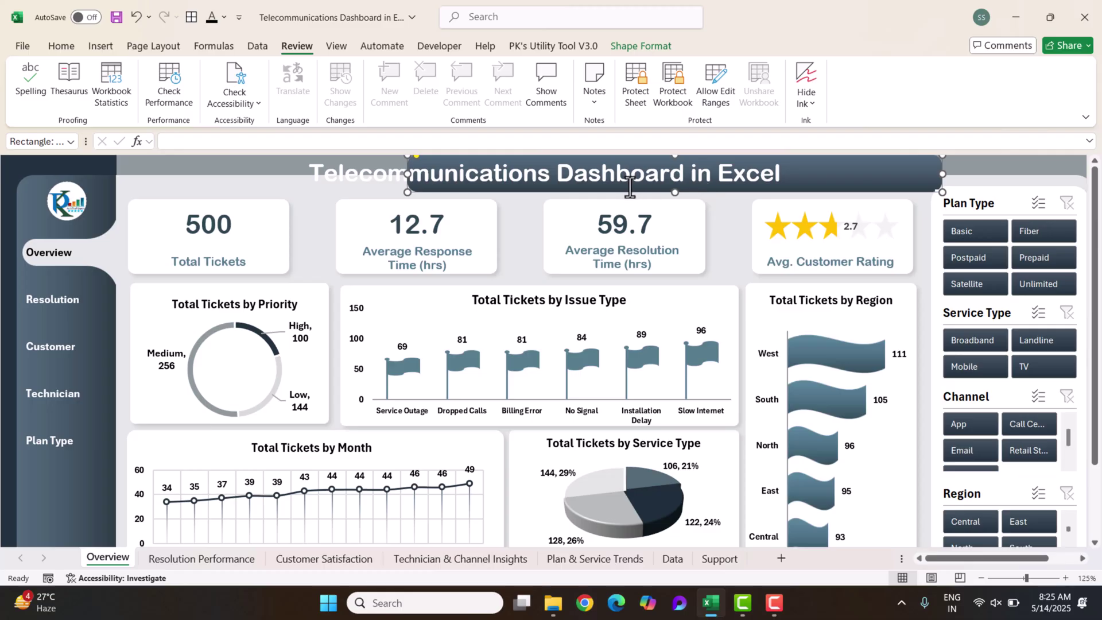
key("ctrl+z")
key("ctrl+z")
key("ctrl+y")
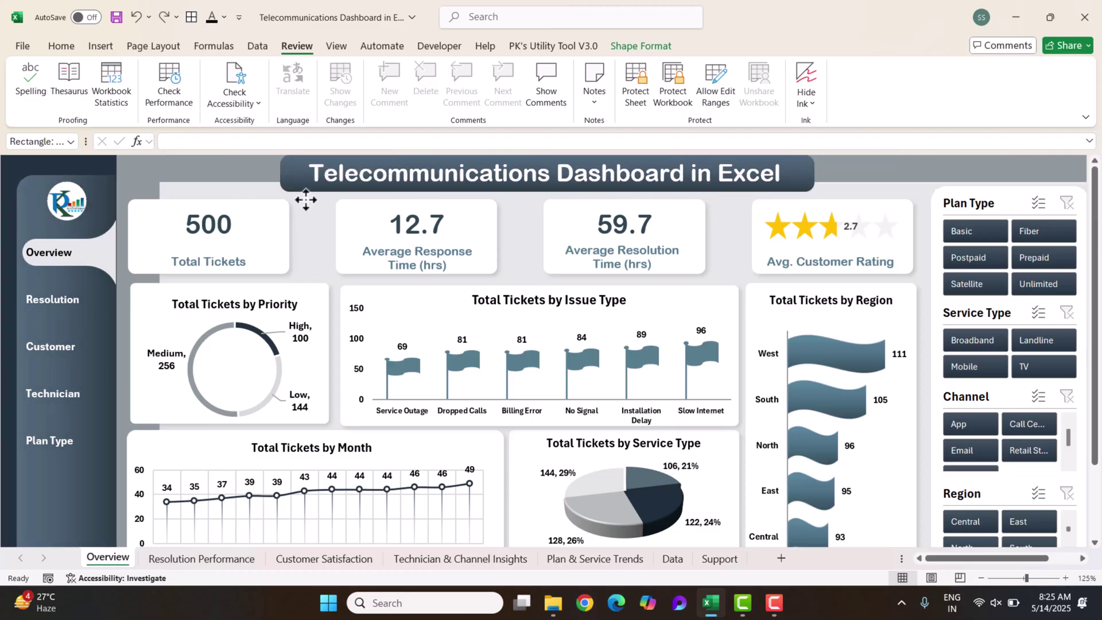
Step: Move apart the Total Tickets card's value, label and white box, and shift the light background and the sidebar's gradient rectangle right
left_click(269, 210)
mouse_move(241, 226)
left_mouse_down()
mouse_move(185, 204)
mouse_move(276, 222)
mouse_move(248, 224)
left_mouse_up()
left_click(236, 222)
left_click_drag(167, 195, 215, 184)
left_click(69, 169)
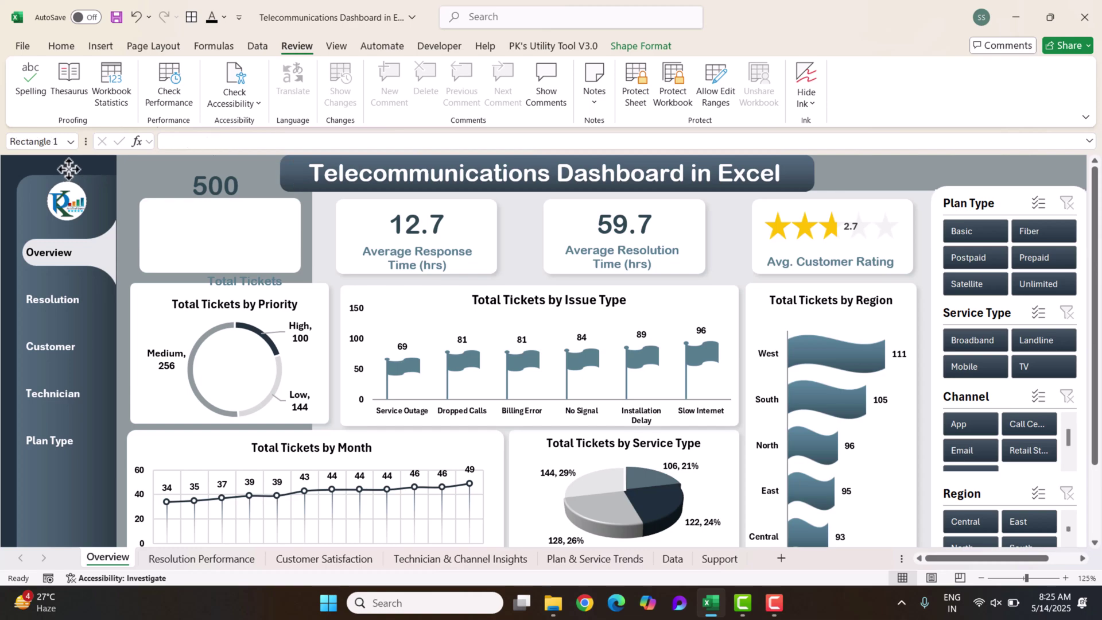
left_click(76, 504)
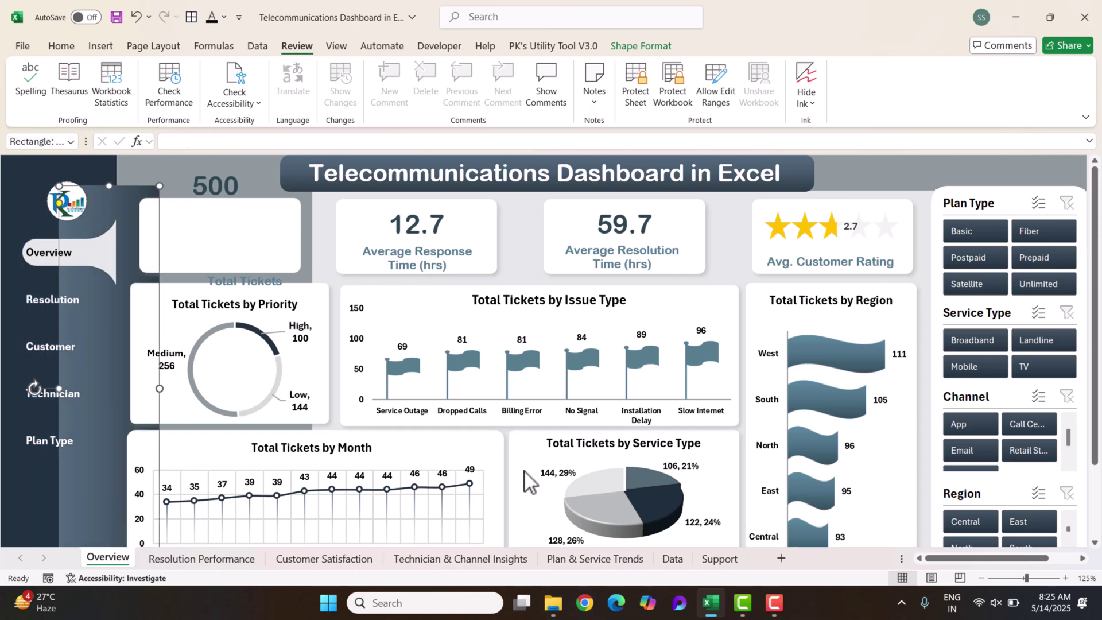
Step: Move the Total Tickets by Issue Type chart up and right off its white background box, and select that box
left_click(396, 320)
left_click_drag(406, 290, 559, 242)
left_click_drag(440, 376, 497, 383)
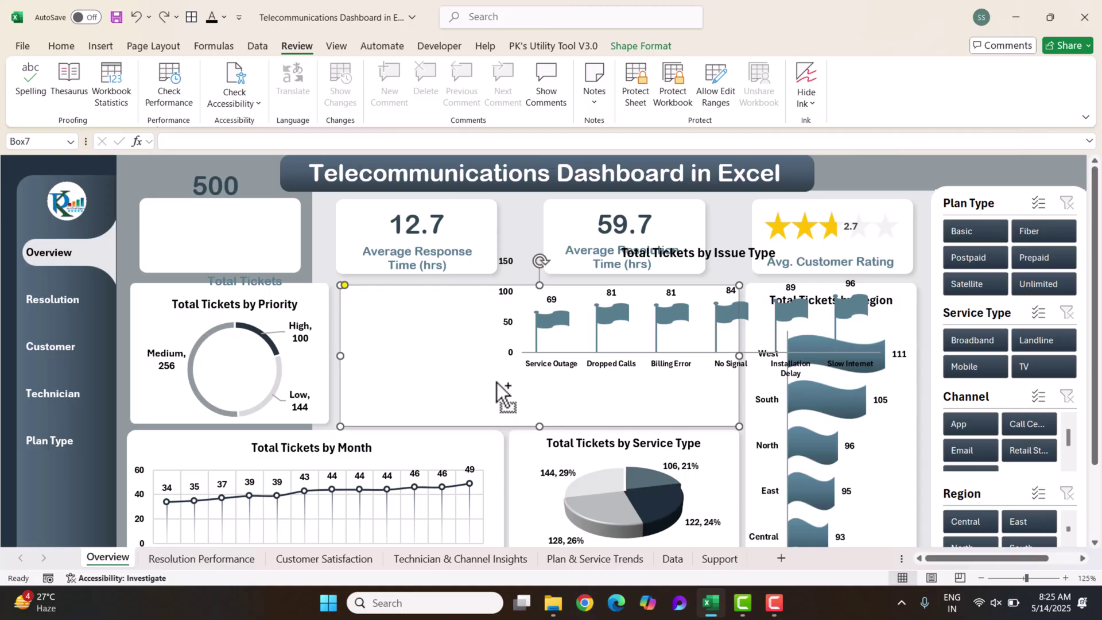